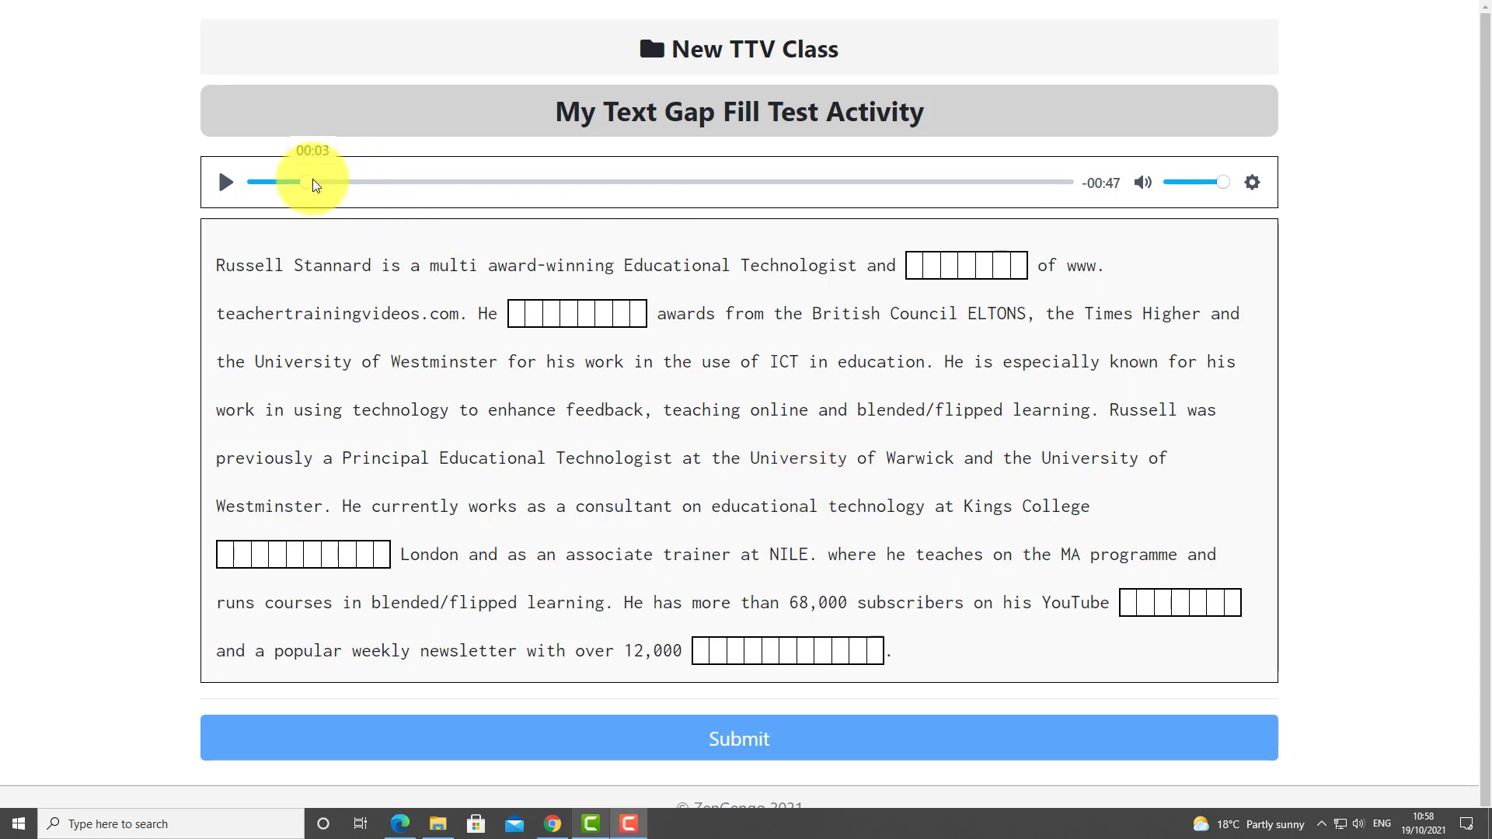
Step: Rewind the gap fill test's audio to the beginning
left_click_drag(308, 178, 239, 175)
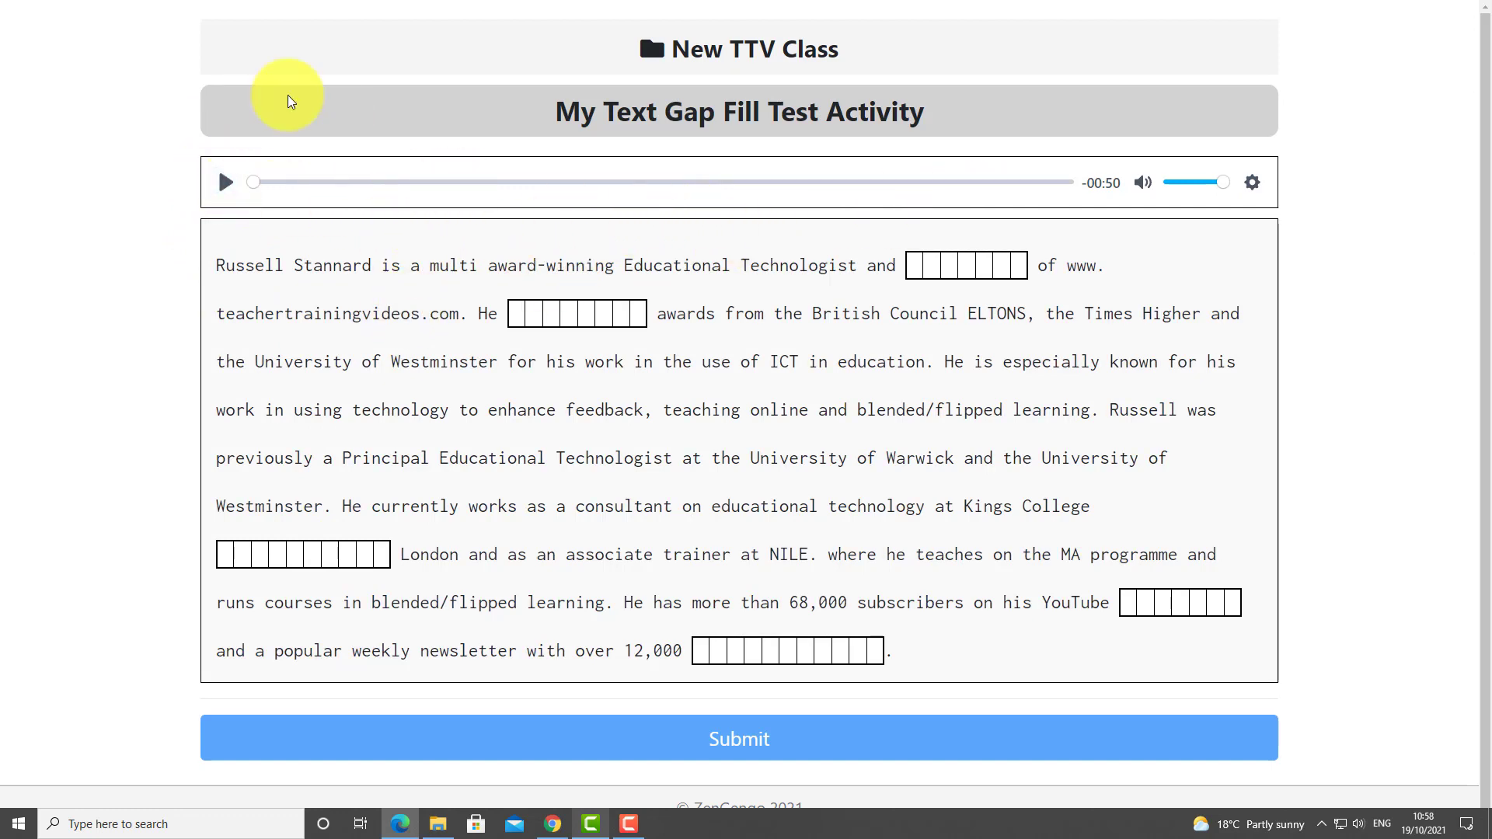
Step: Stop the audio and type practice answers into the first two gaps
left_click(225, 185)
left_click(916, 273)
type("sdsdsdf")
left_click(516, 314)
type("fsfdsaf")
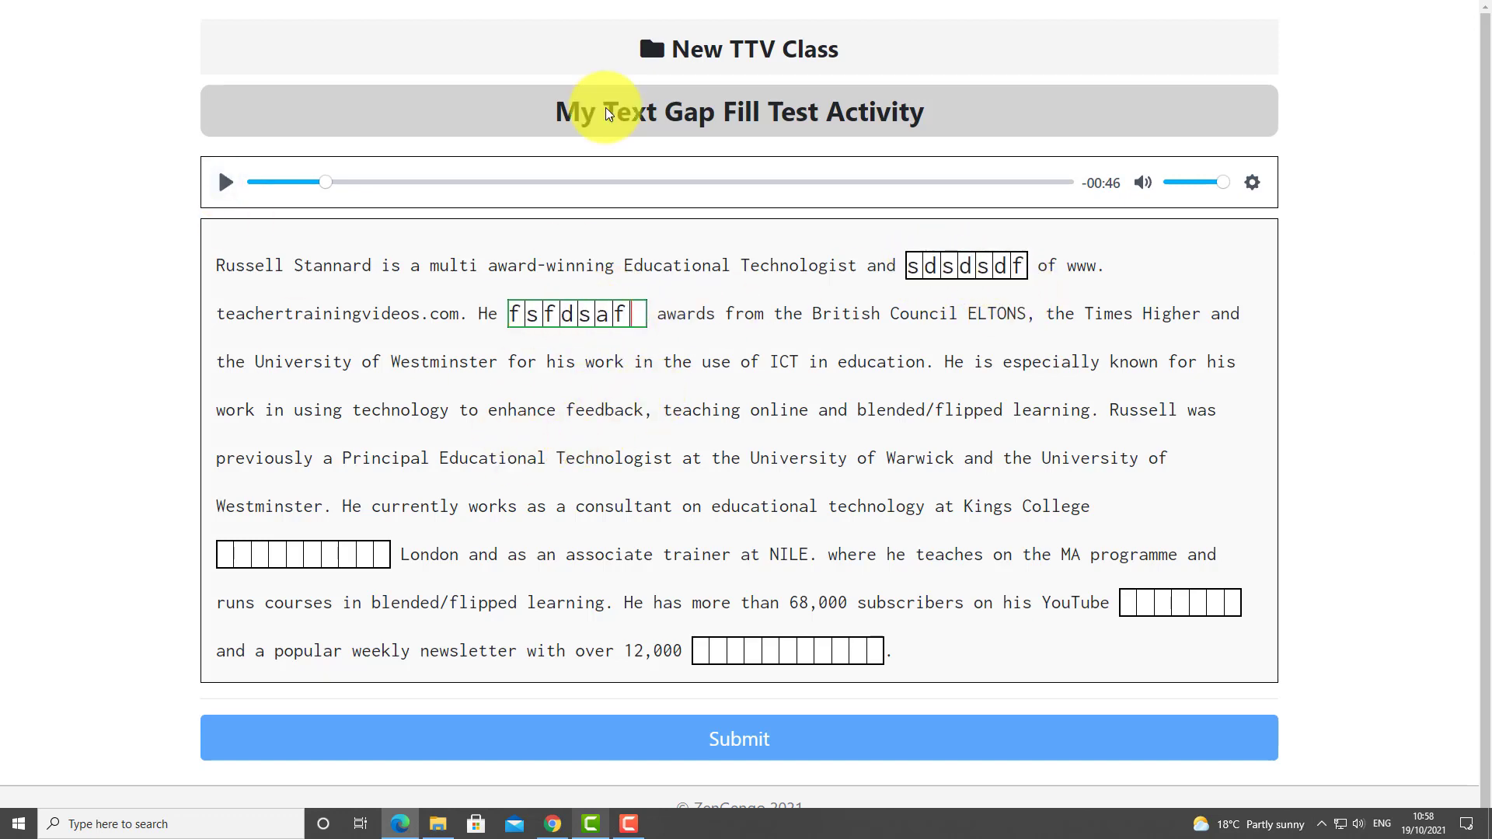
left_click(291, 182)
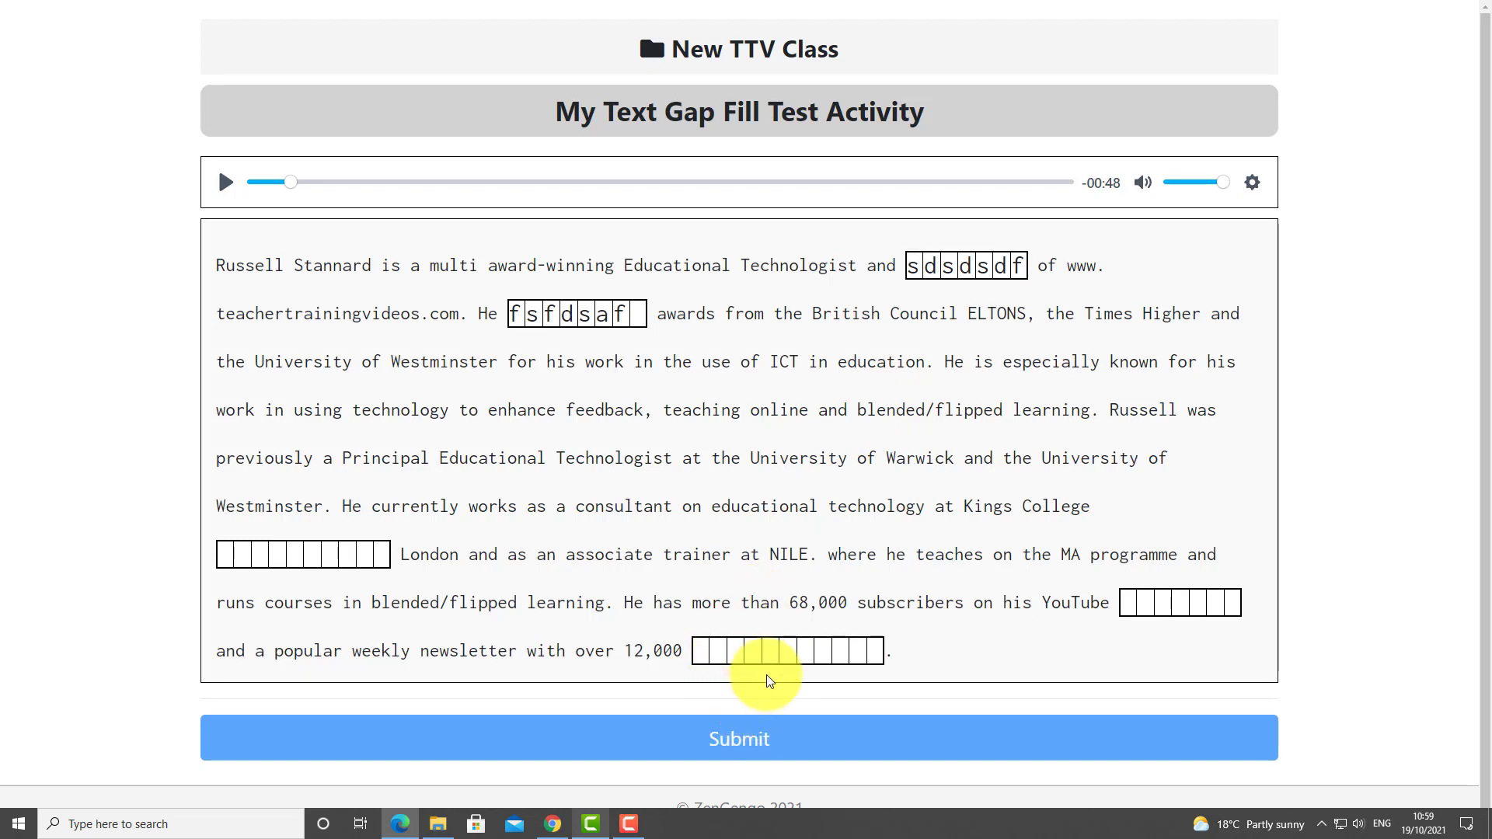
Step: Fill the gaps before London, after 12,000 and after YouTube, then submit
left_click(260, 554)
type("fbgdgfggfd")
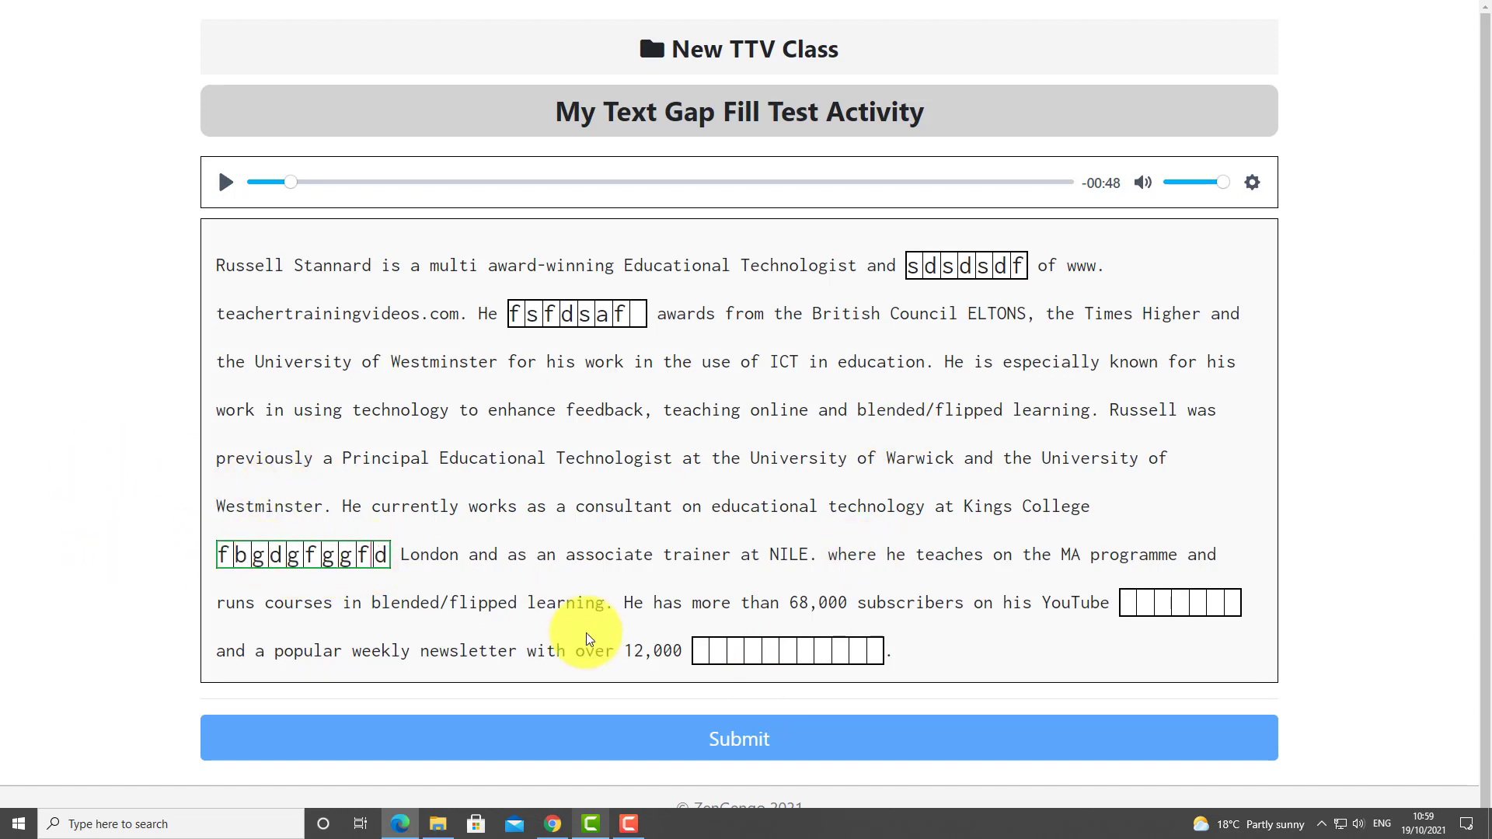
left_click(703, 659)
type("fddfdfdfd")
left_click(1149, 606)
type("dfdfdf")
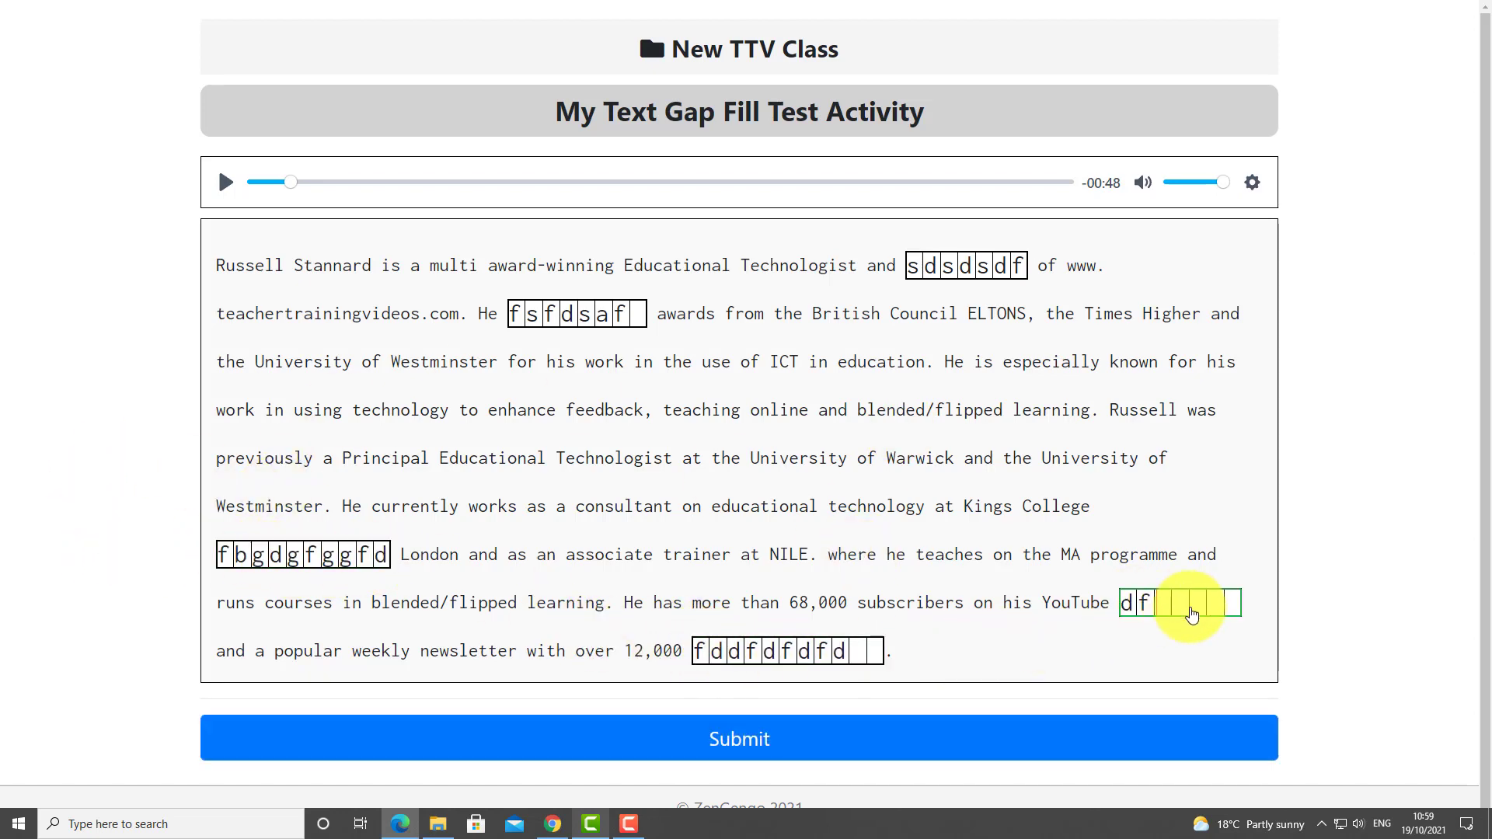
type("d")
left_click(859, 653)
type("df")
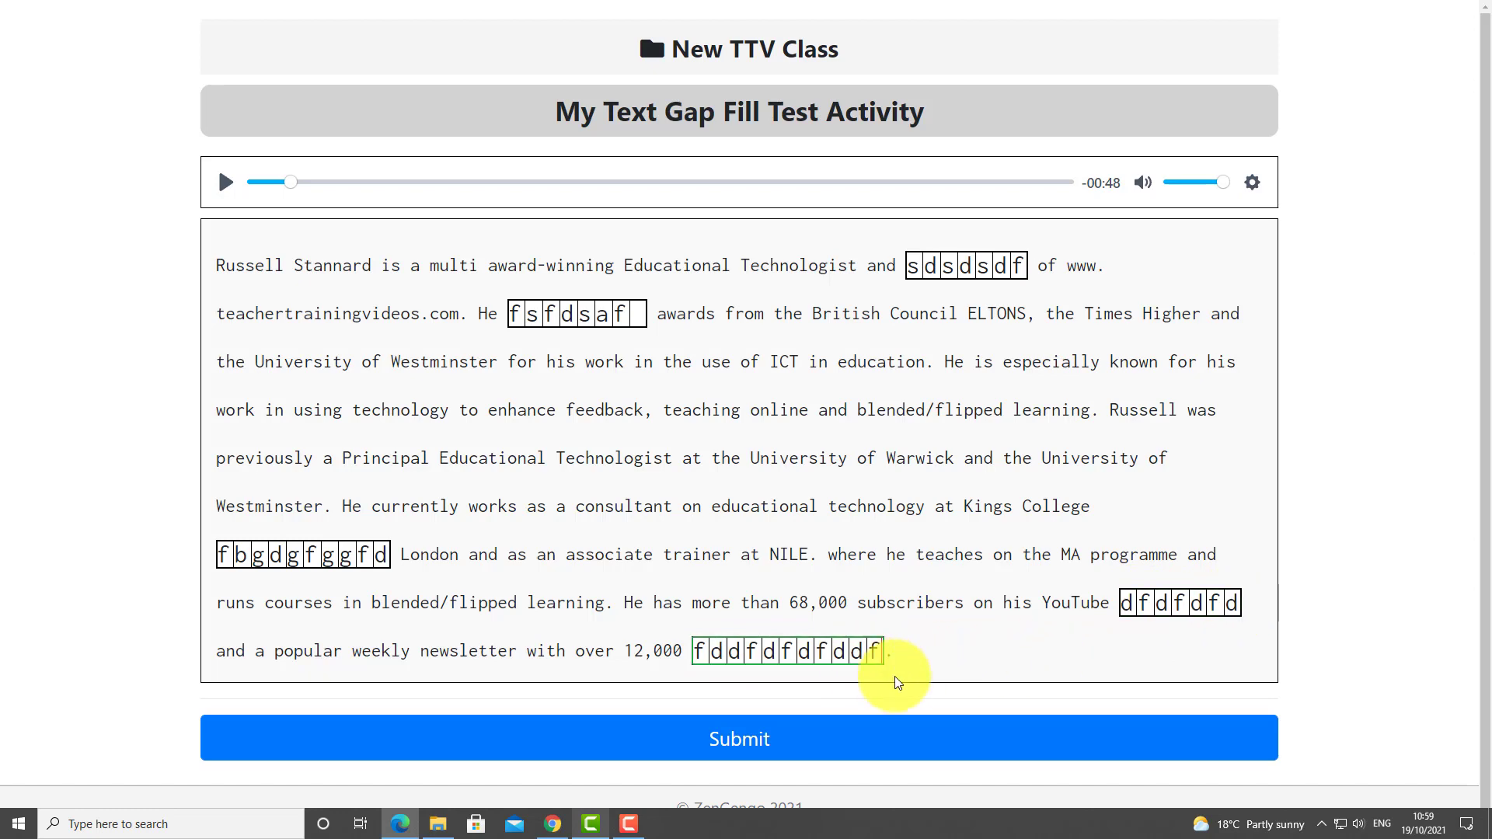
left_click(757, 757)
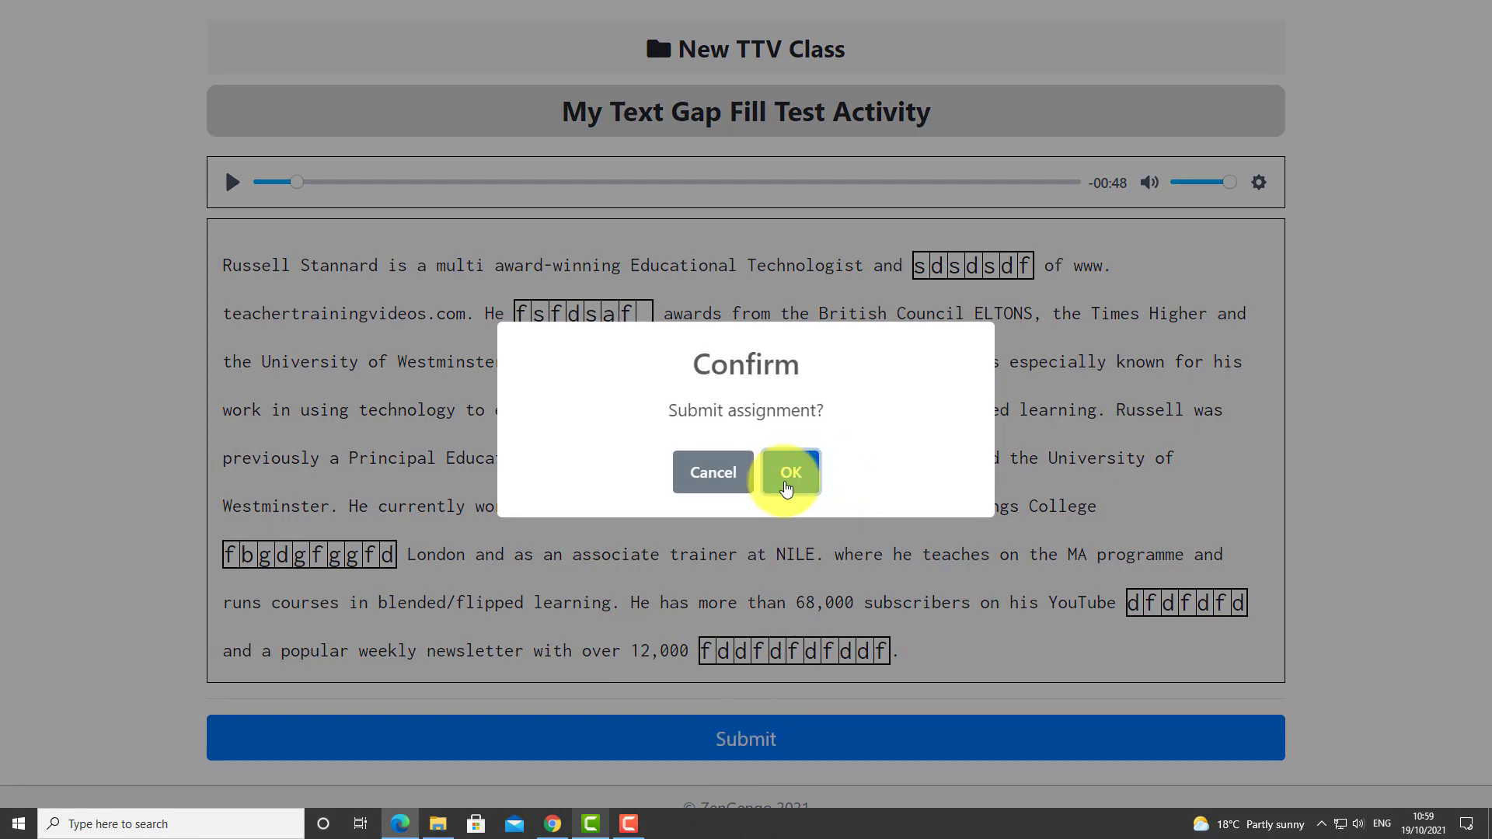
Step: Confirm the 'Submit assignment?' prompt with OK
left_click(789, 475)
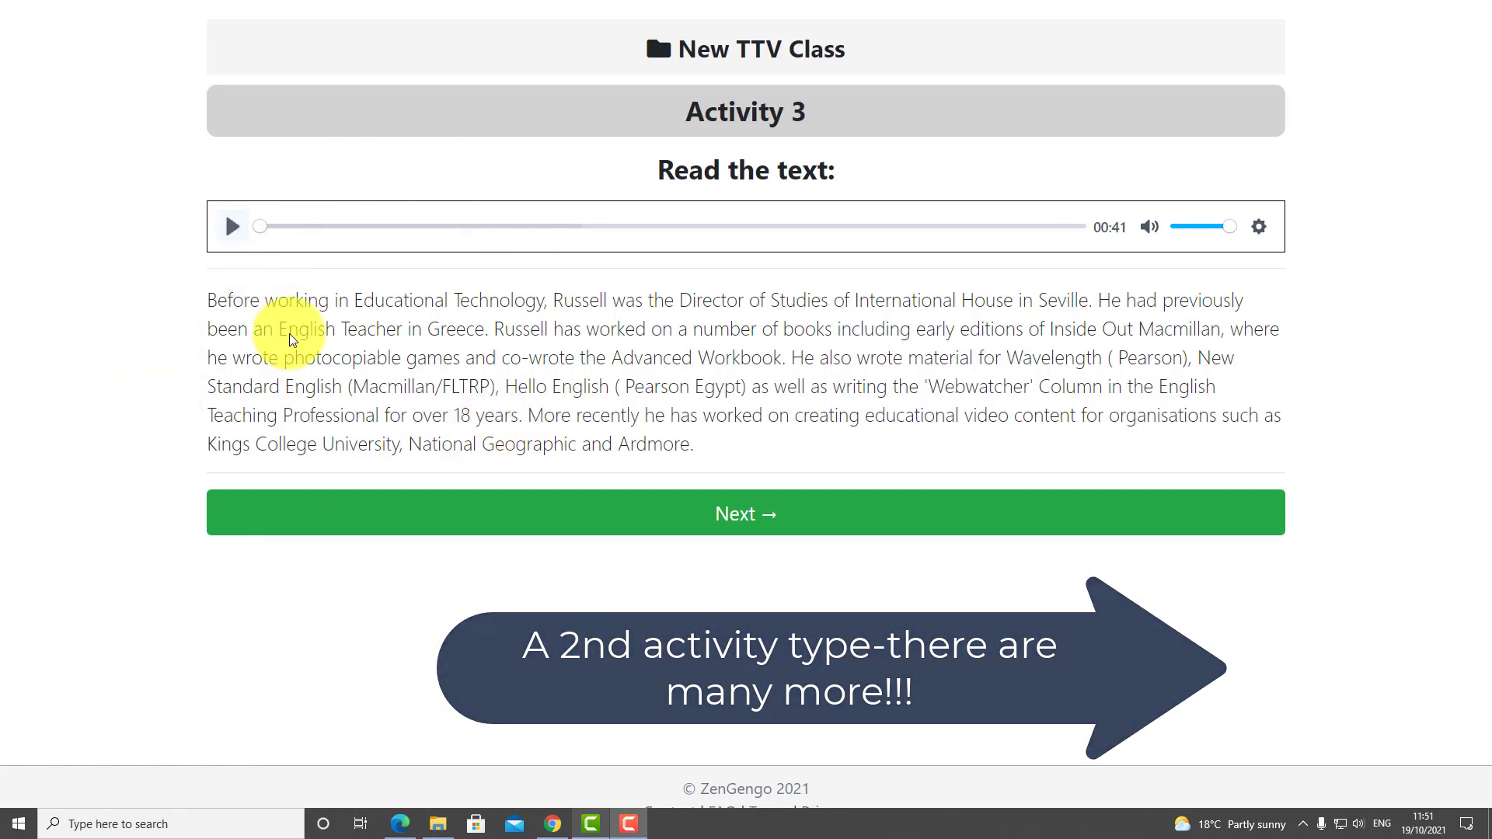
Step: Play and pause the read-aloud of Activity 3's text, then continue
left_click(231, 227)
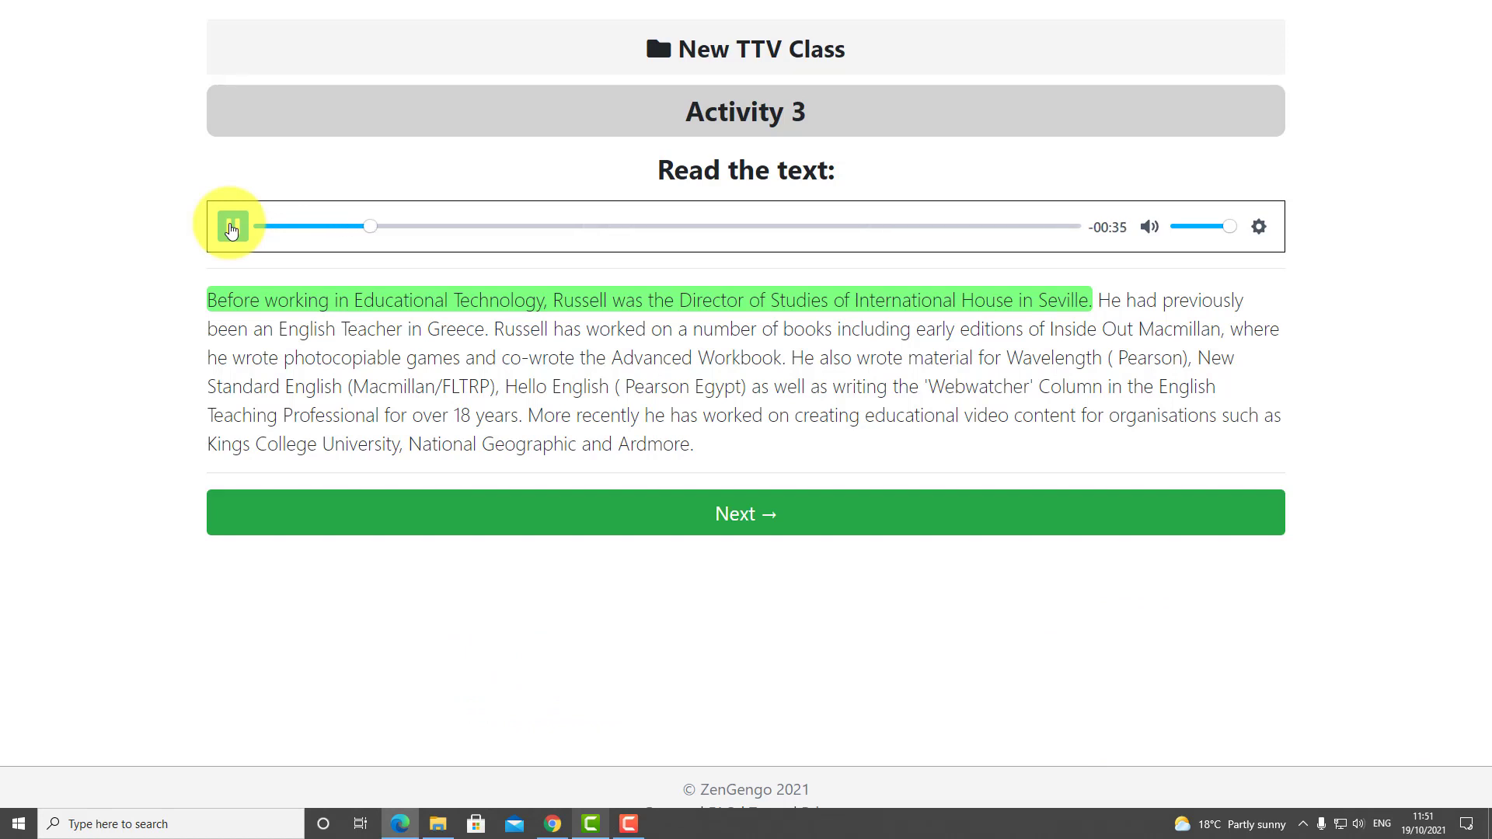
left_click(231, 227)
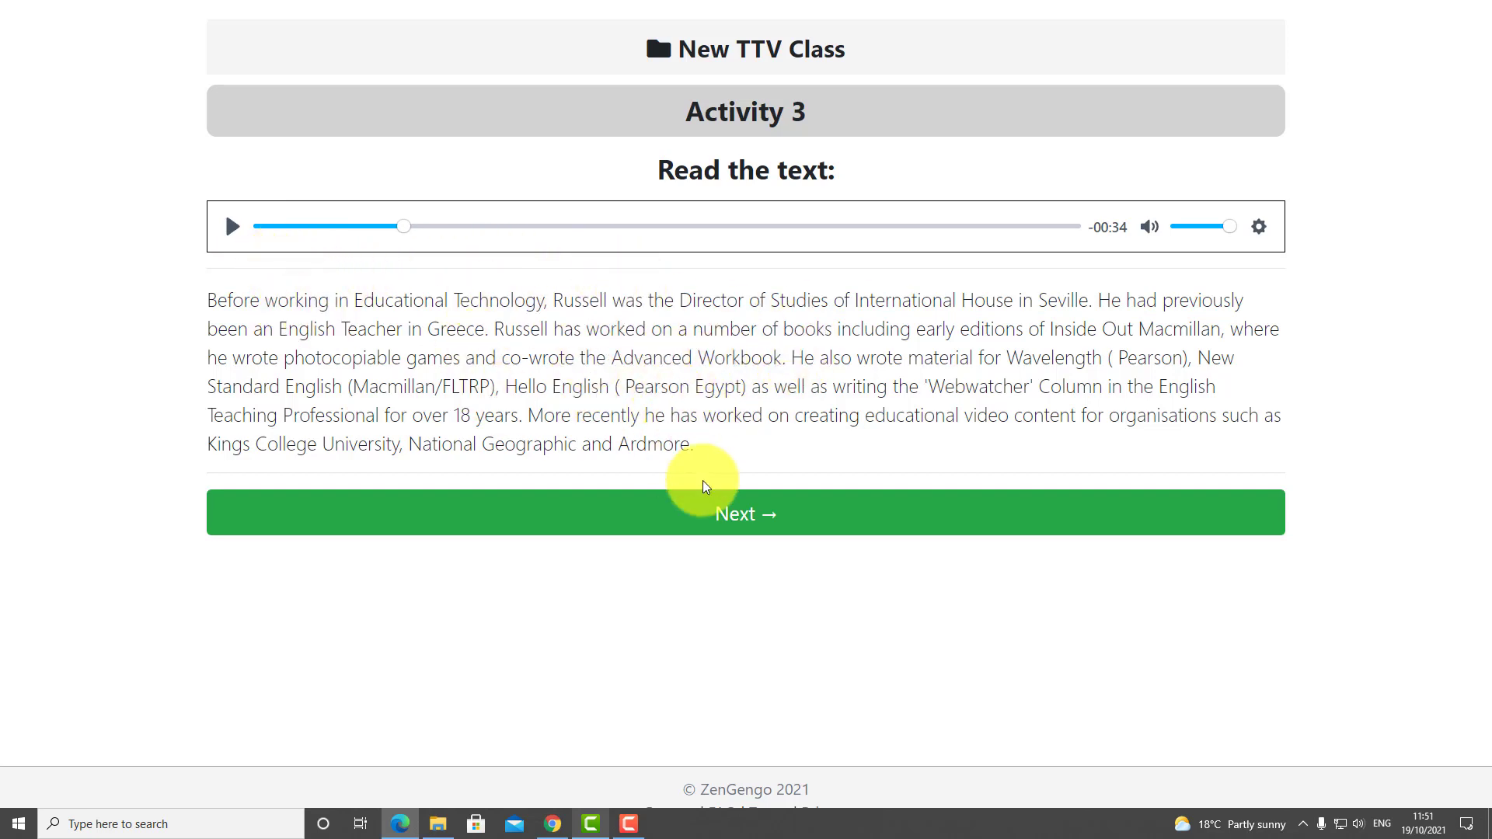
left_click(734, 511)
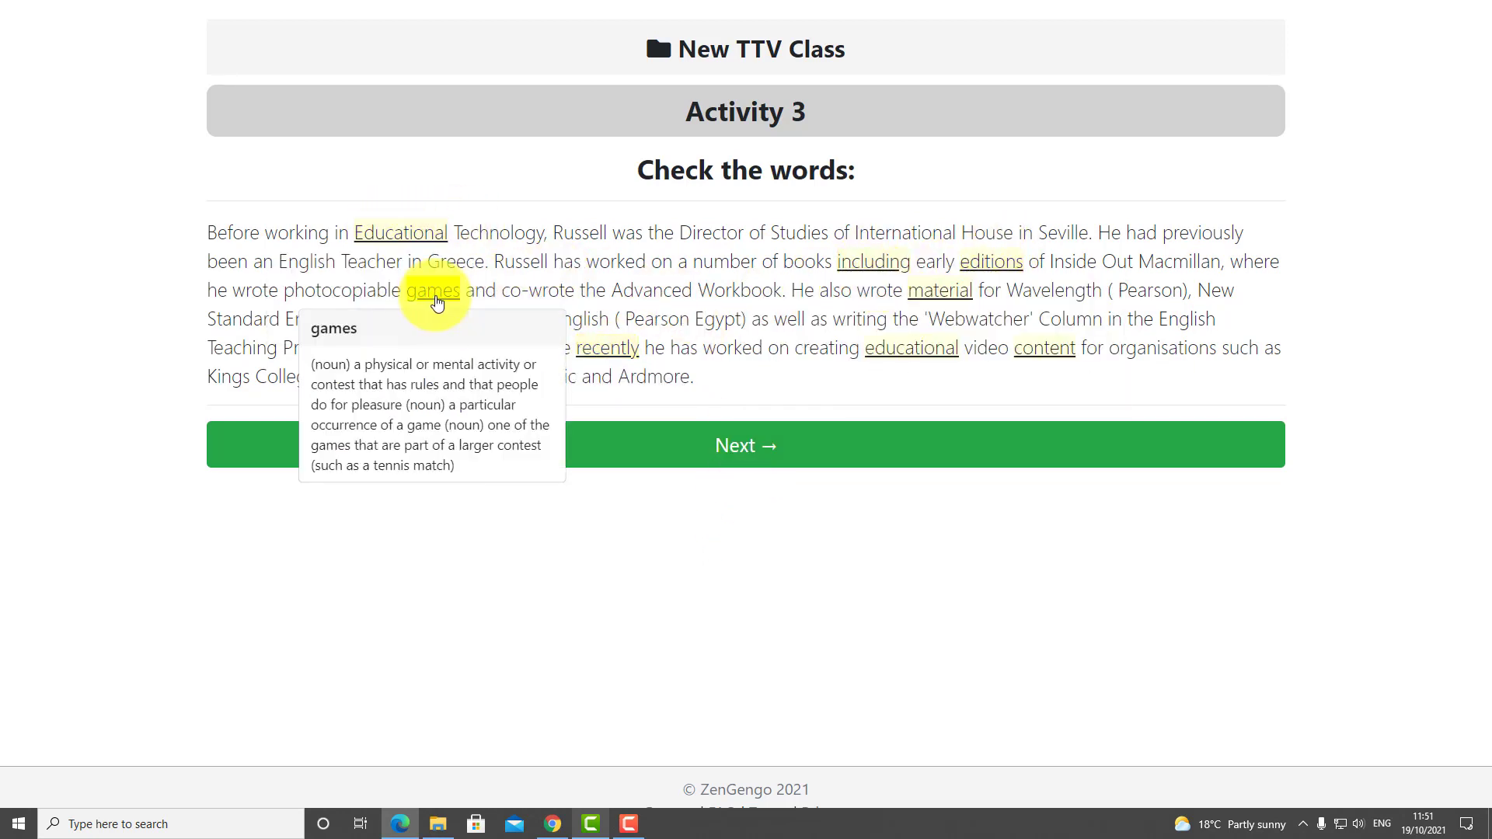
Step: Check the underlined words' definitions and start the vocabulary quiz
mouse_move(1062, 352)
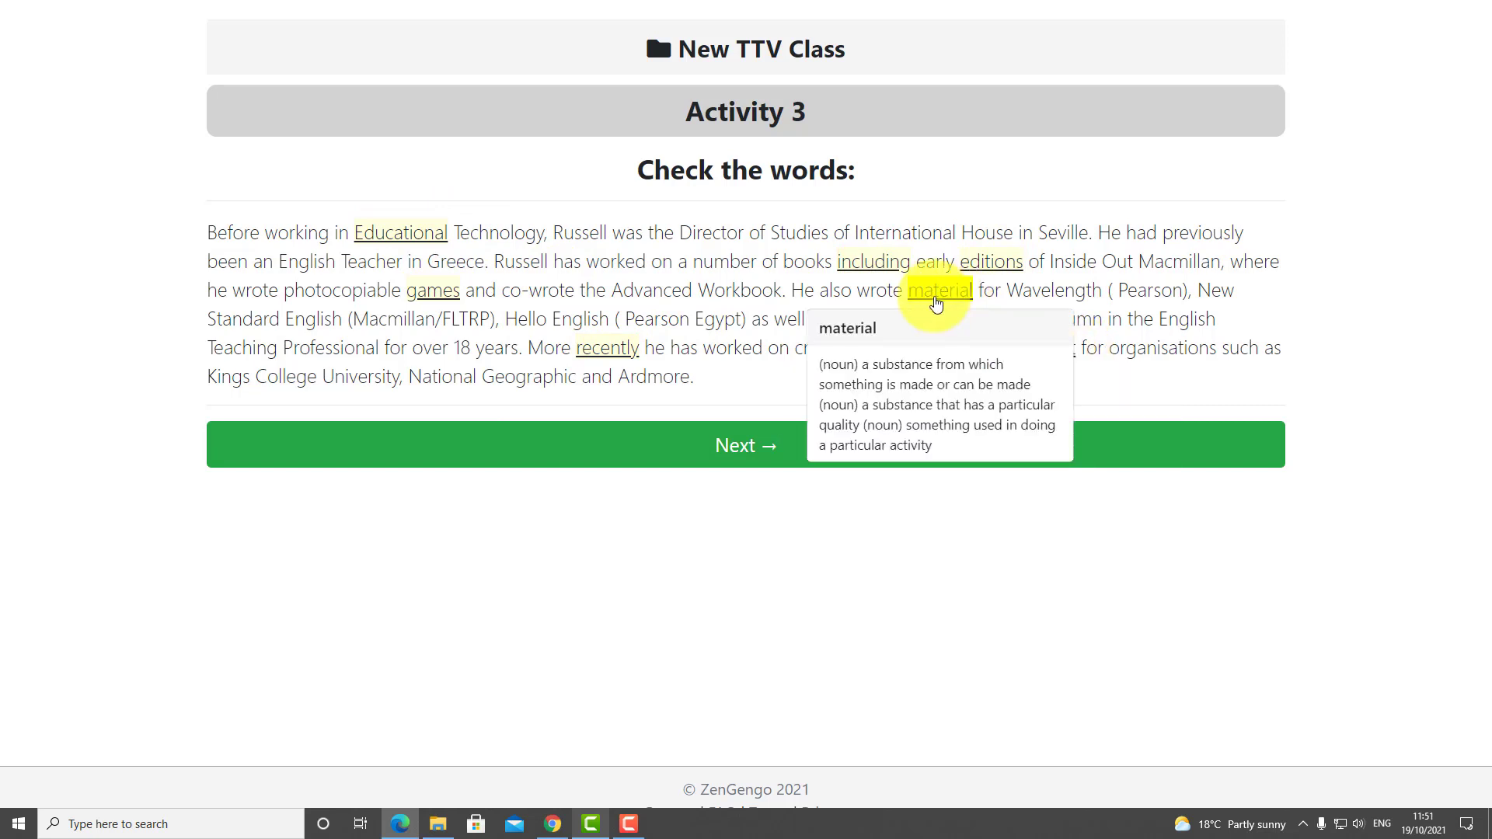
mouse_move(989, 272)
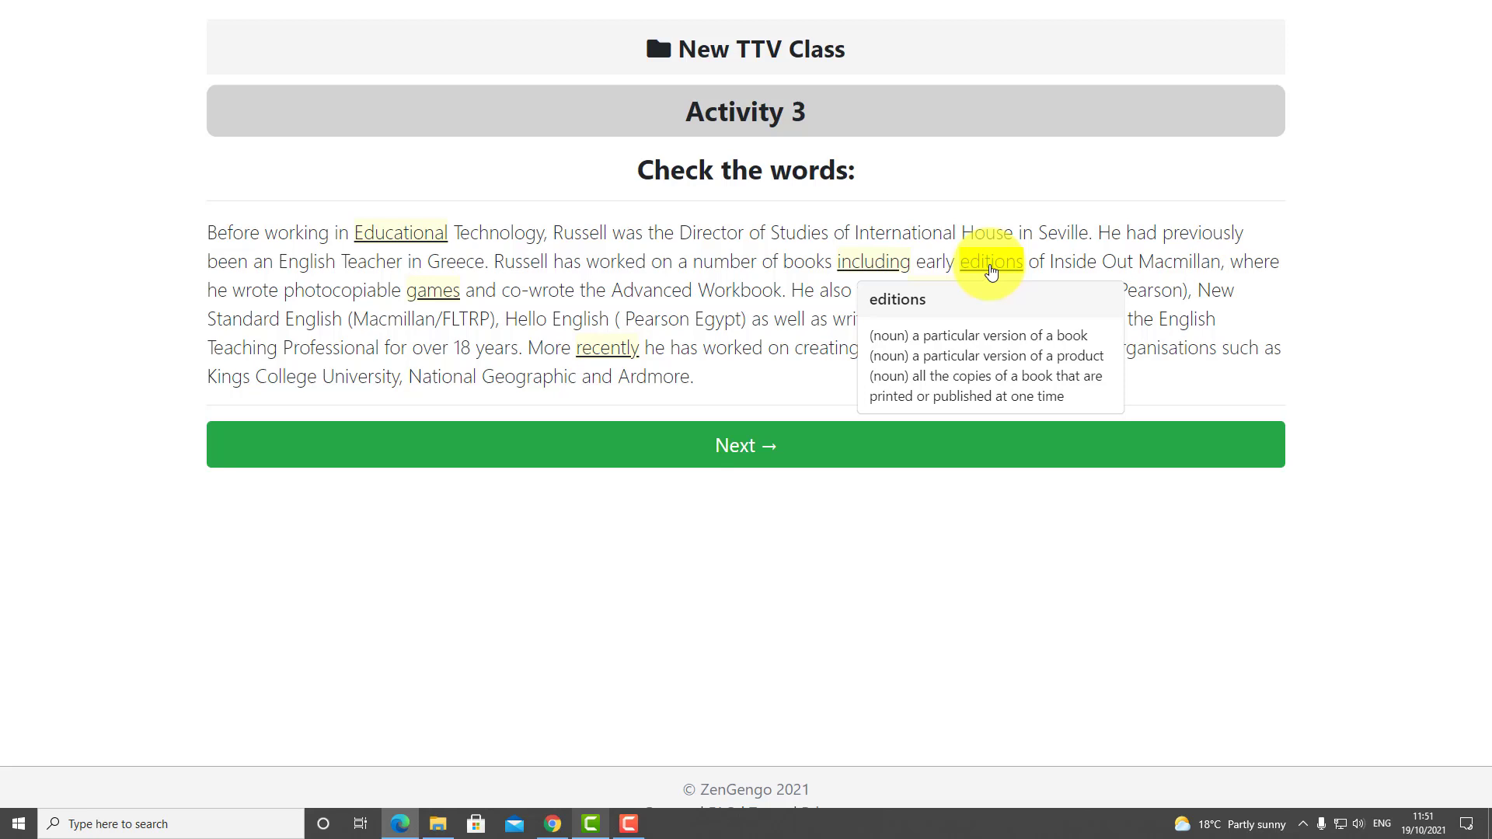
mouse_move(412, 235)
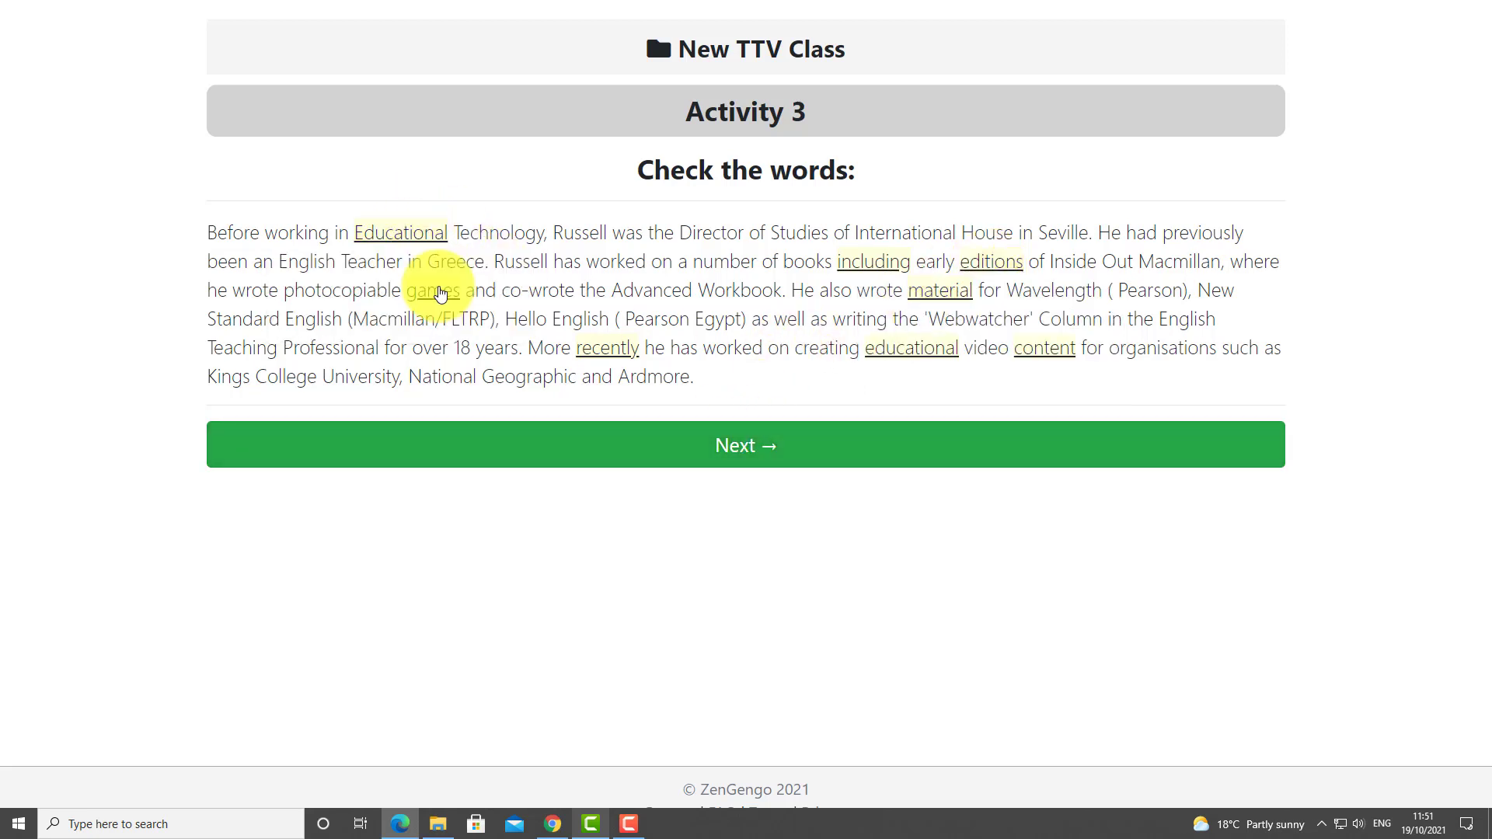
left_click(738, 445)
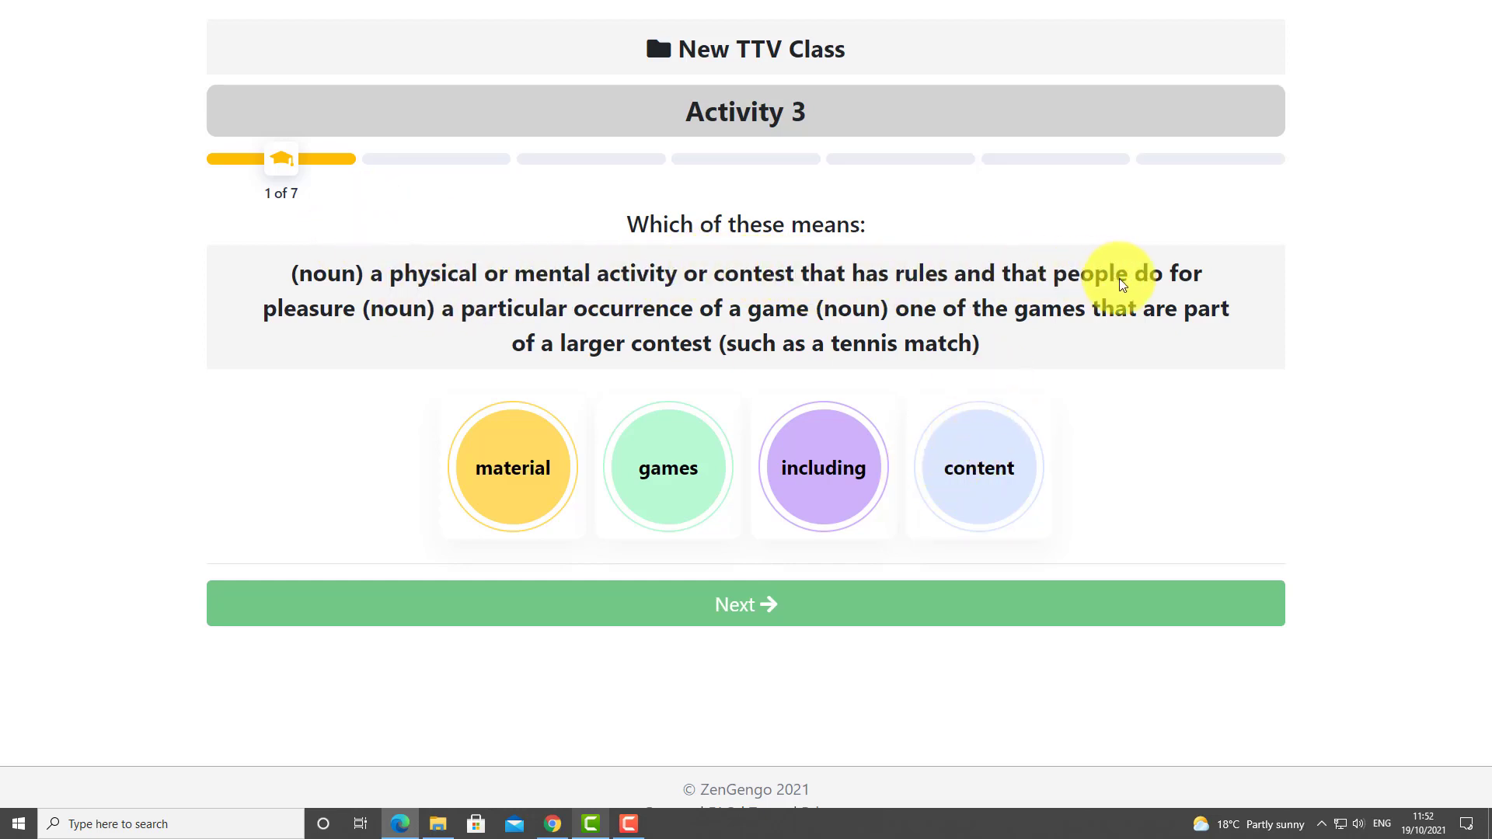
Step: Answer questions 1–4 with games, editions, educational and material
left_click(690, 476)
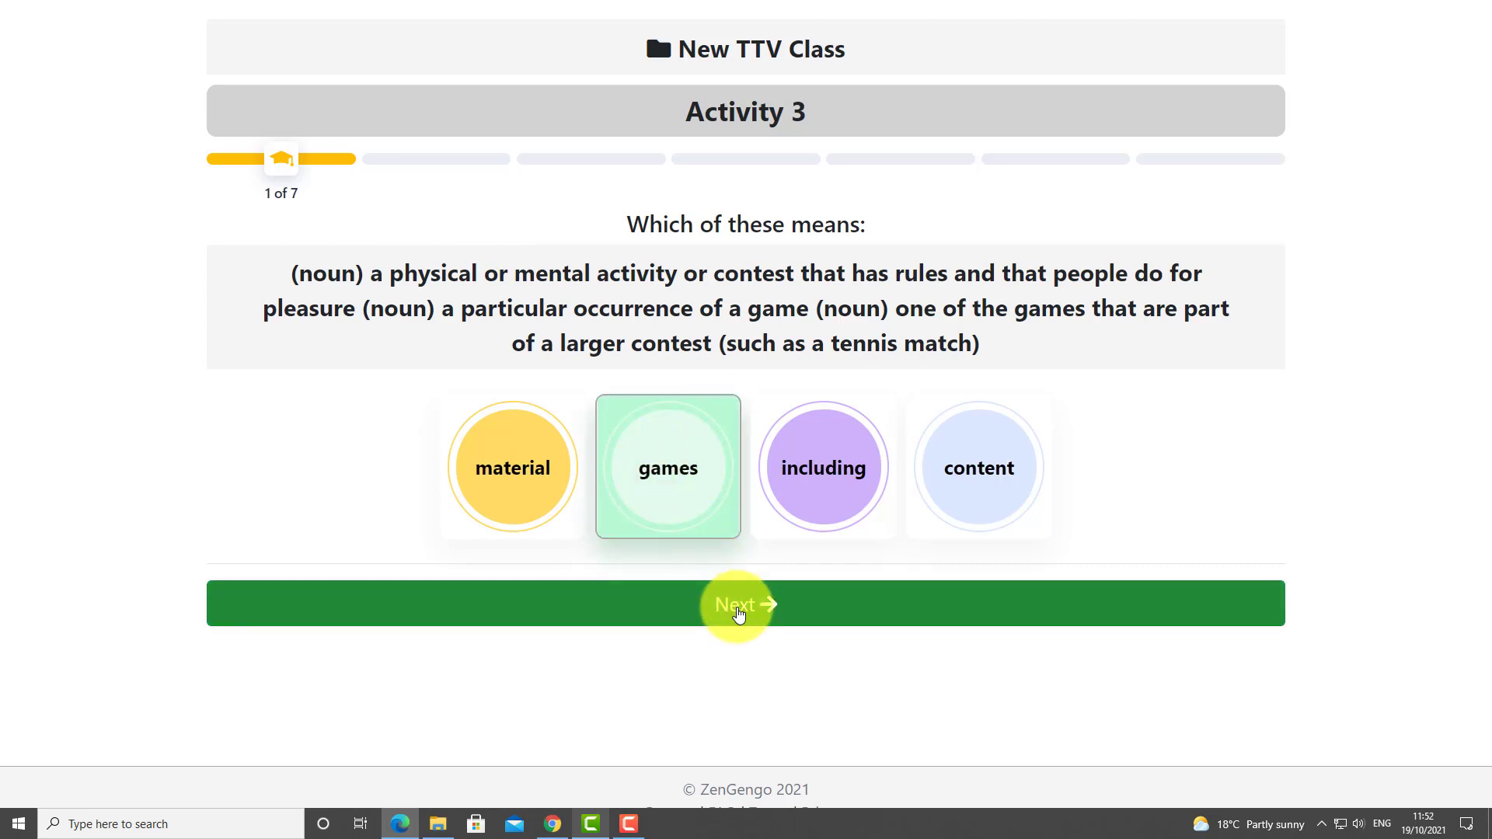
left_click(739, 612)
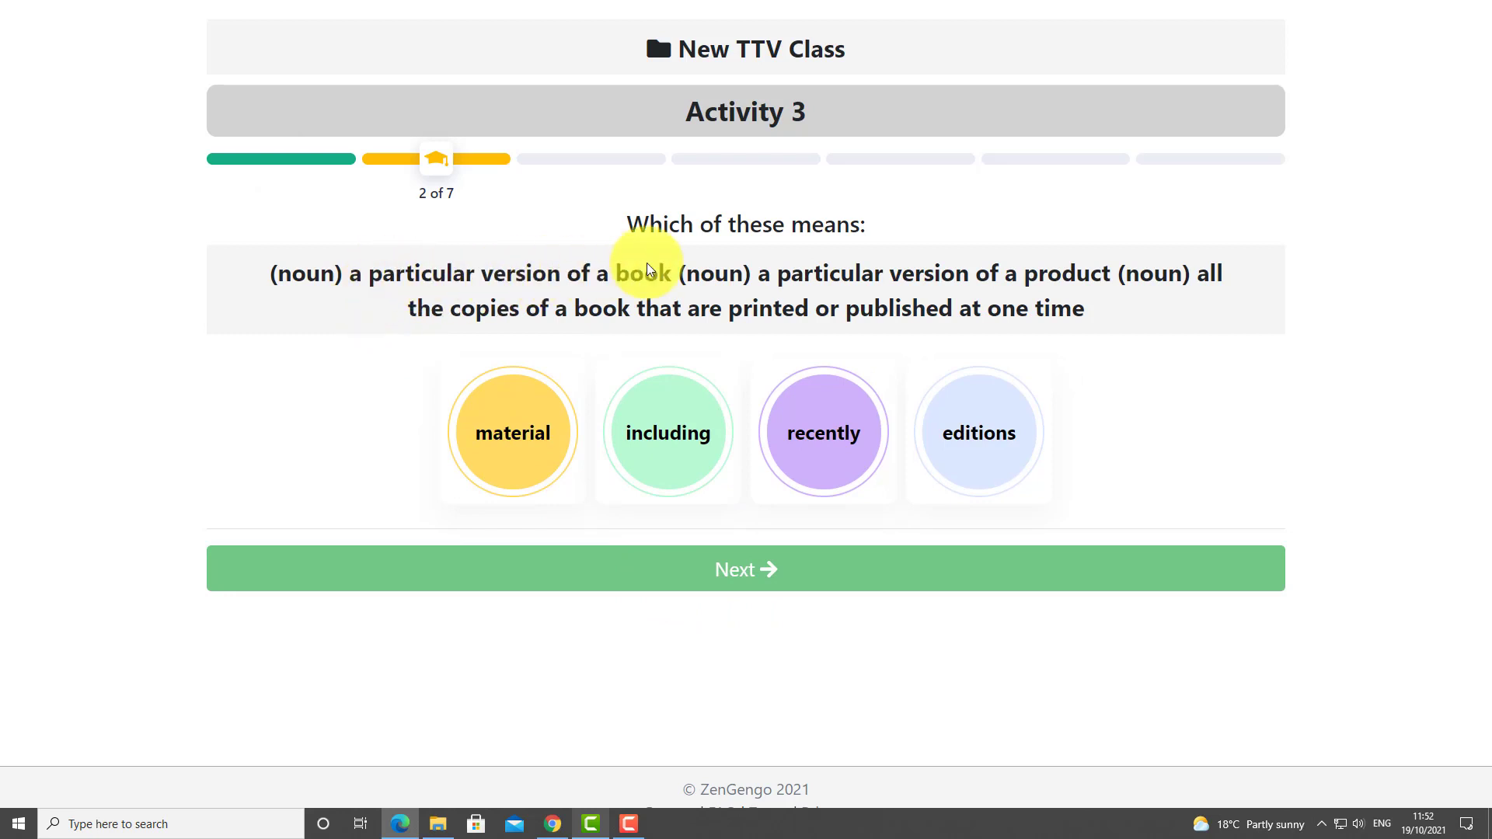
left_click(972, 427)
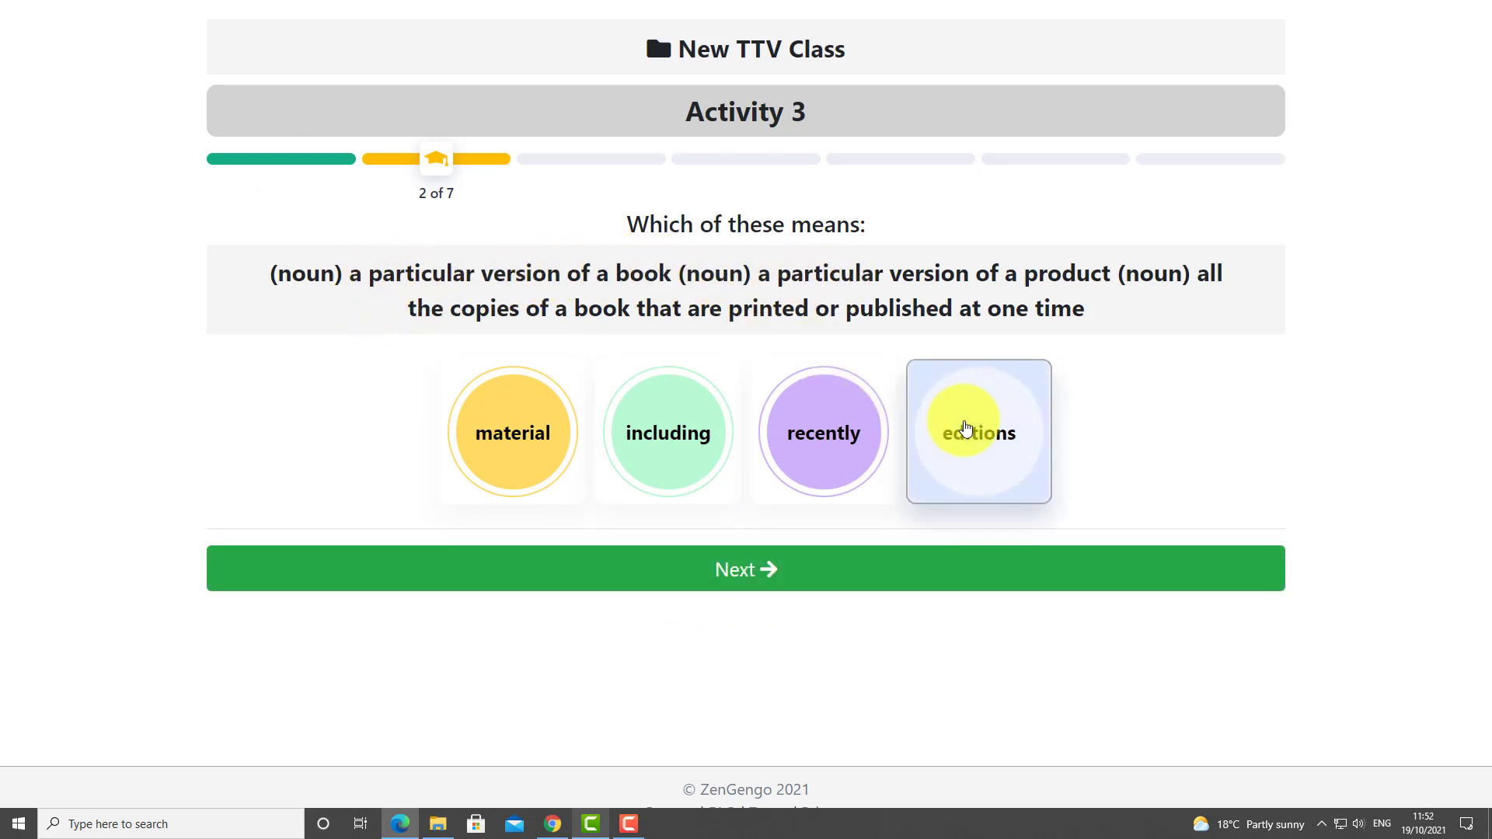
left_click(741, 566)
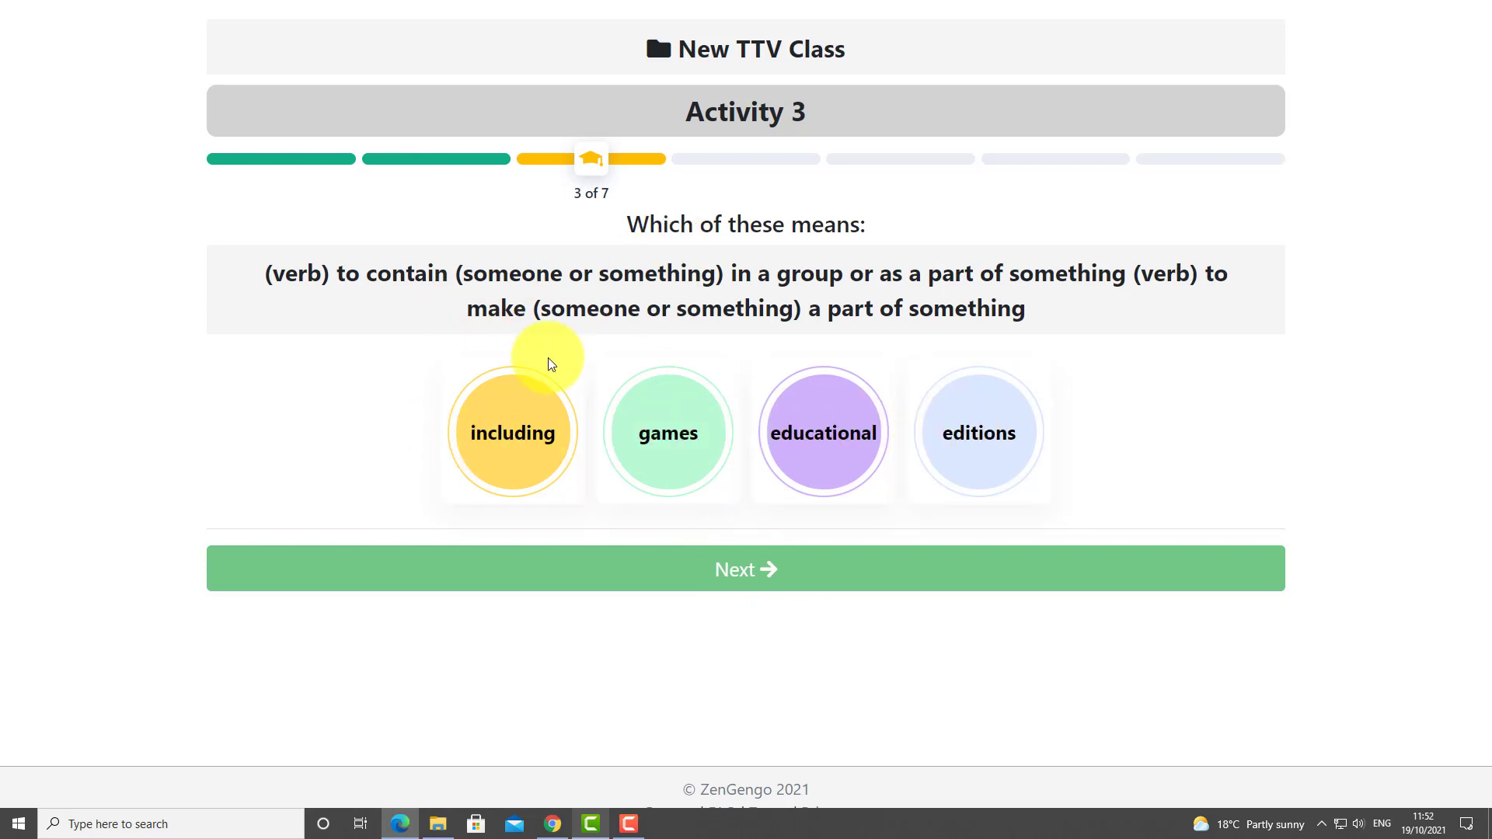
left_click(822, 427)
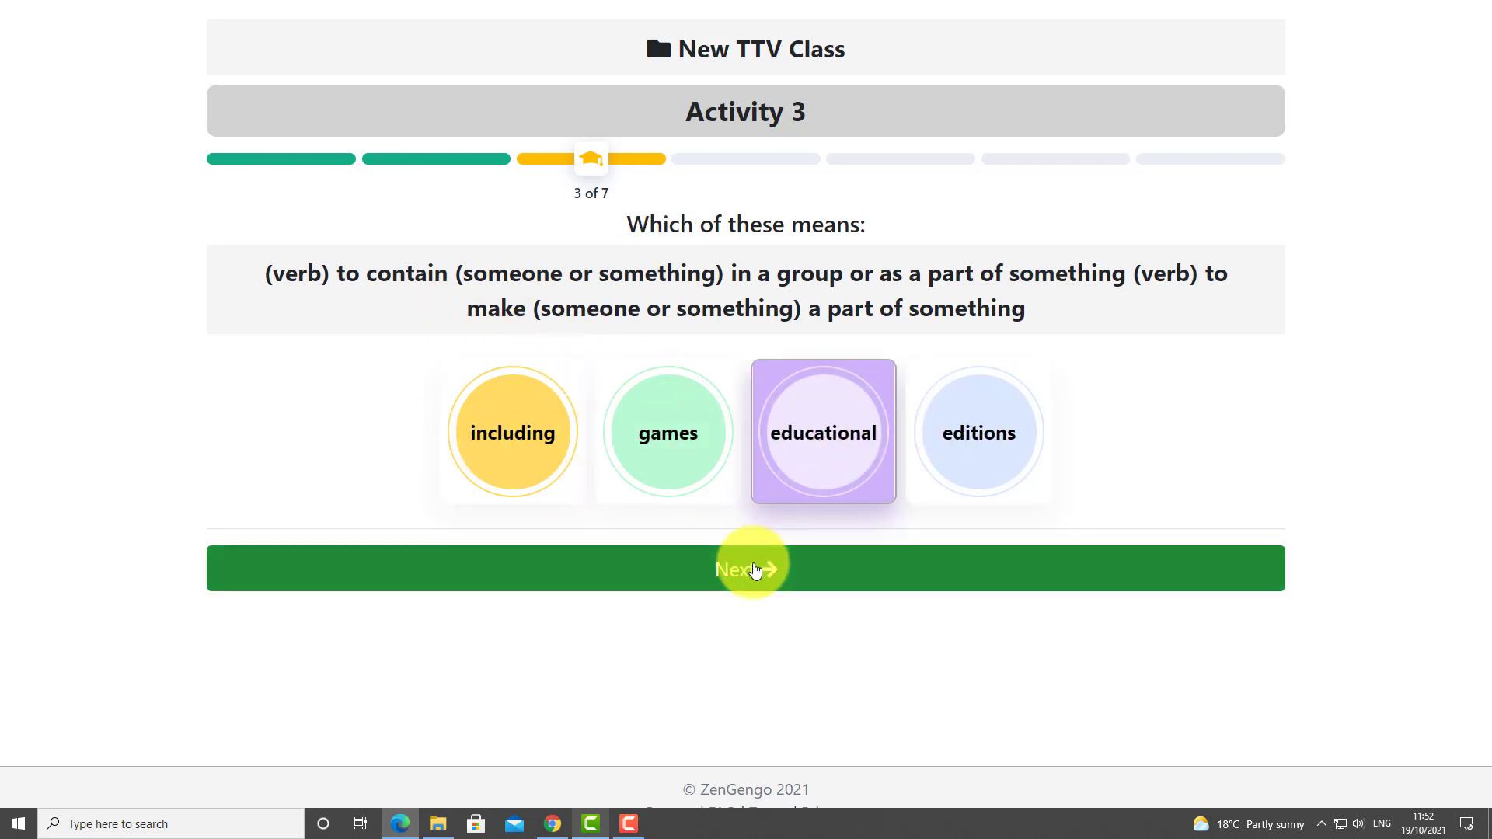
left_click(760, 565)
left_click(976, 426)
left_click(730, 567)
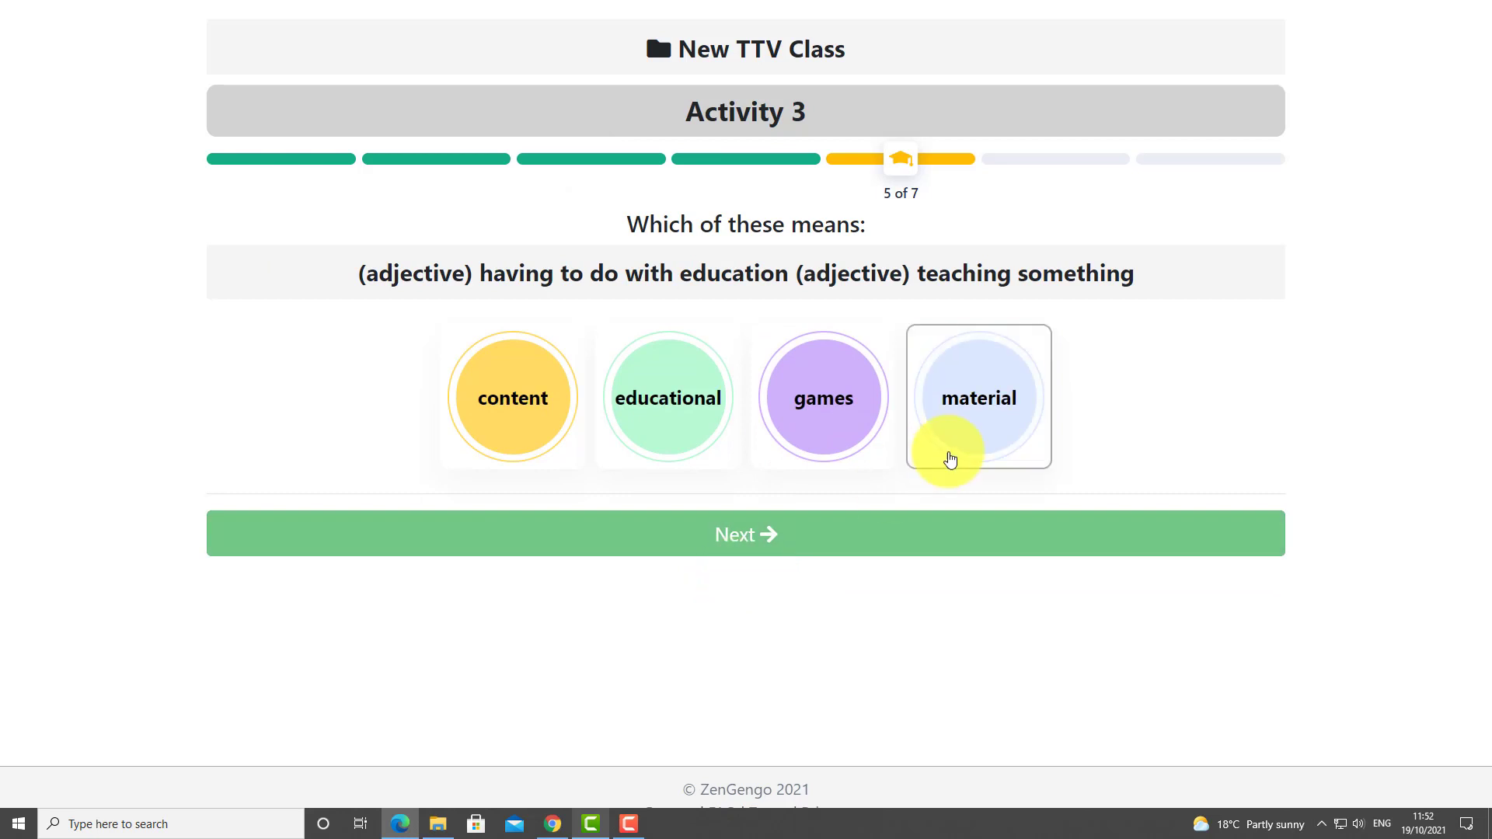
Step: Answer questions 5–7 with material, games and recently
left_click(976, 433)
left_click(756, 534)
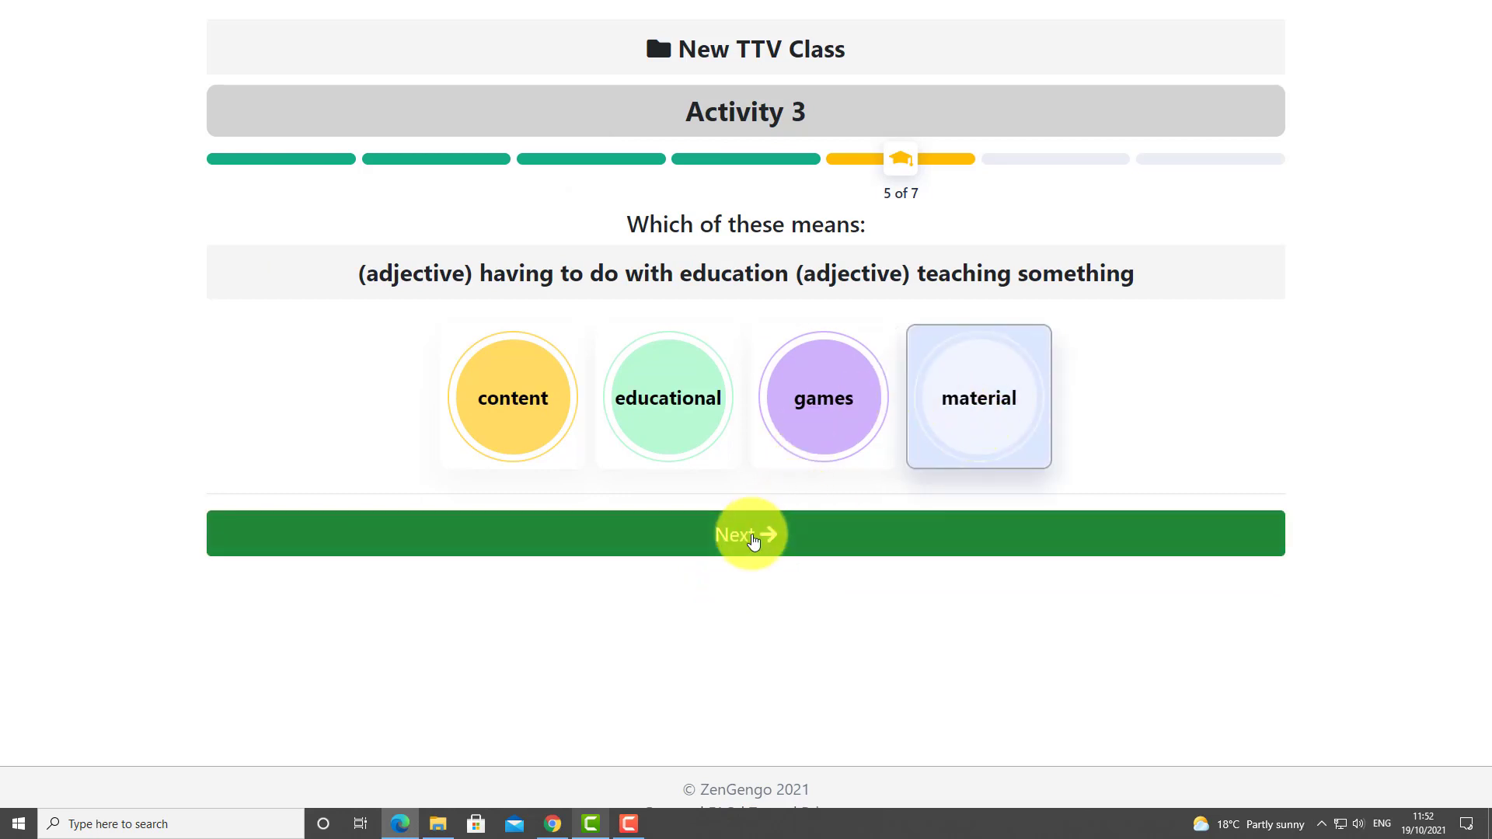
left_click(966, 465)
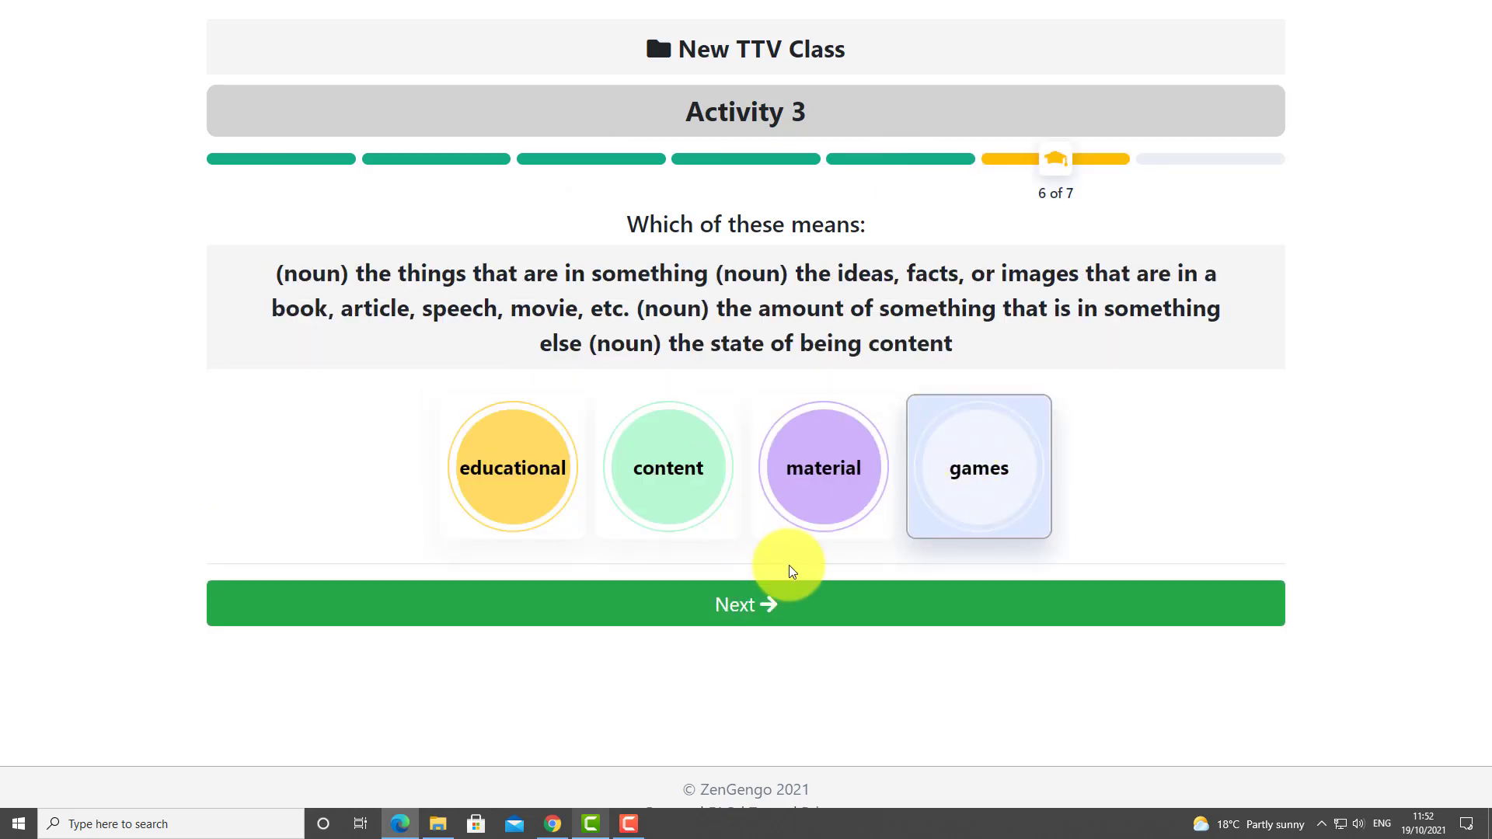
left_click(745, 606)
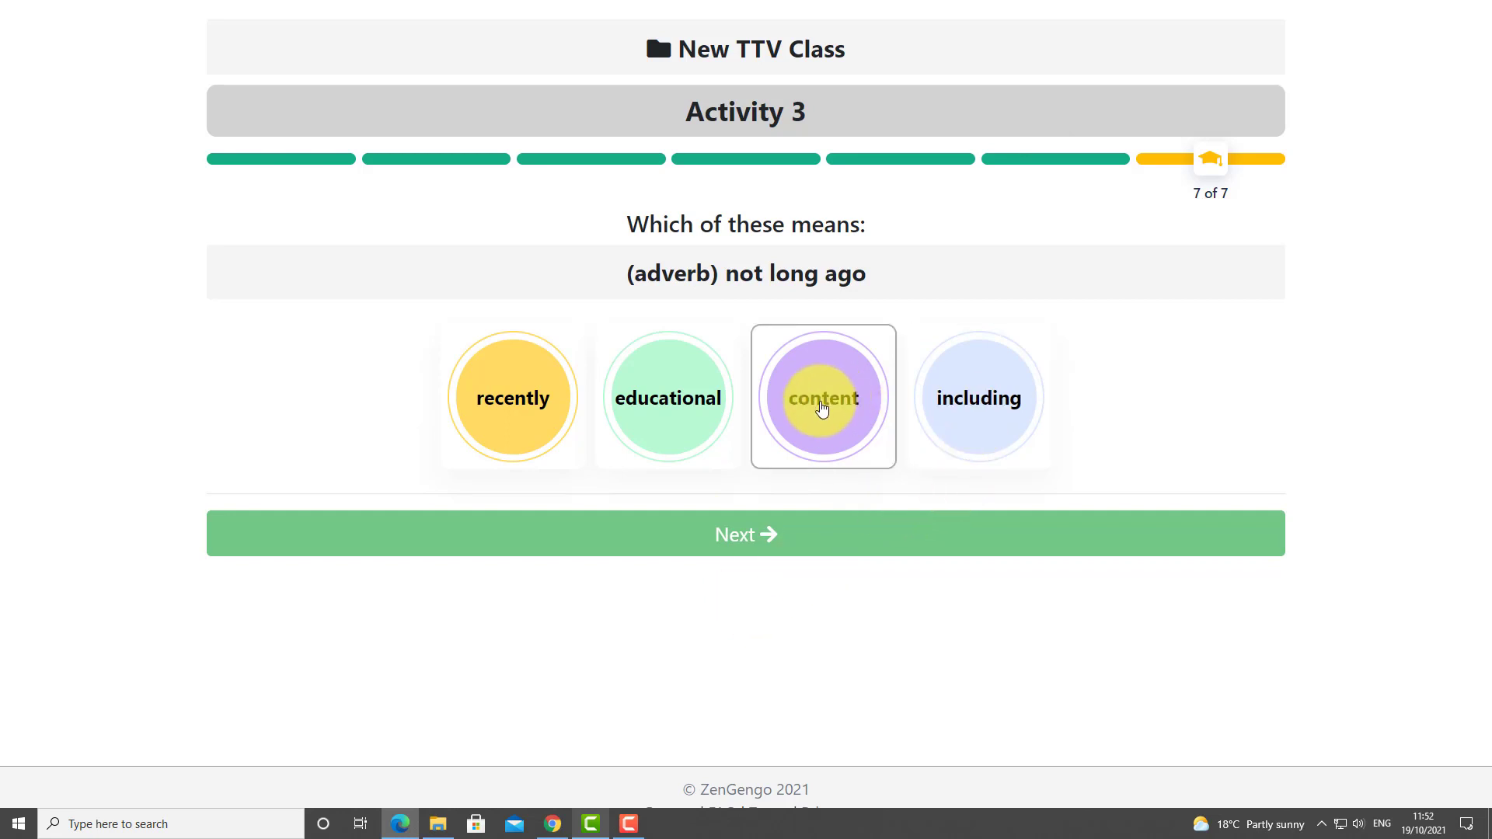
left_click(529, 408)
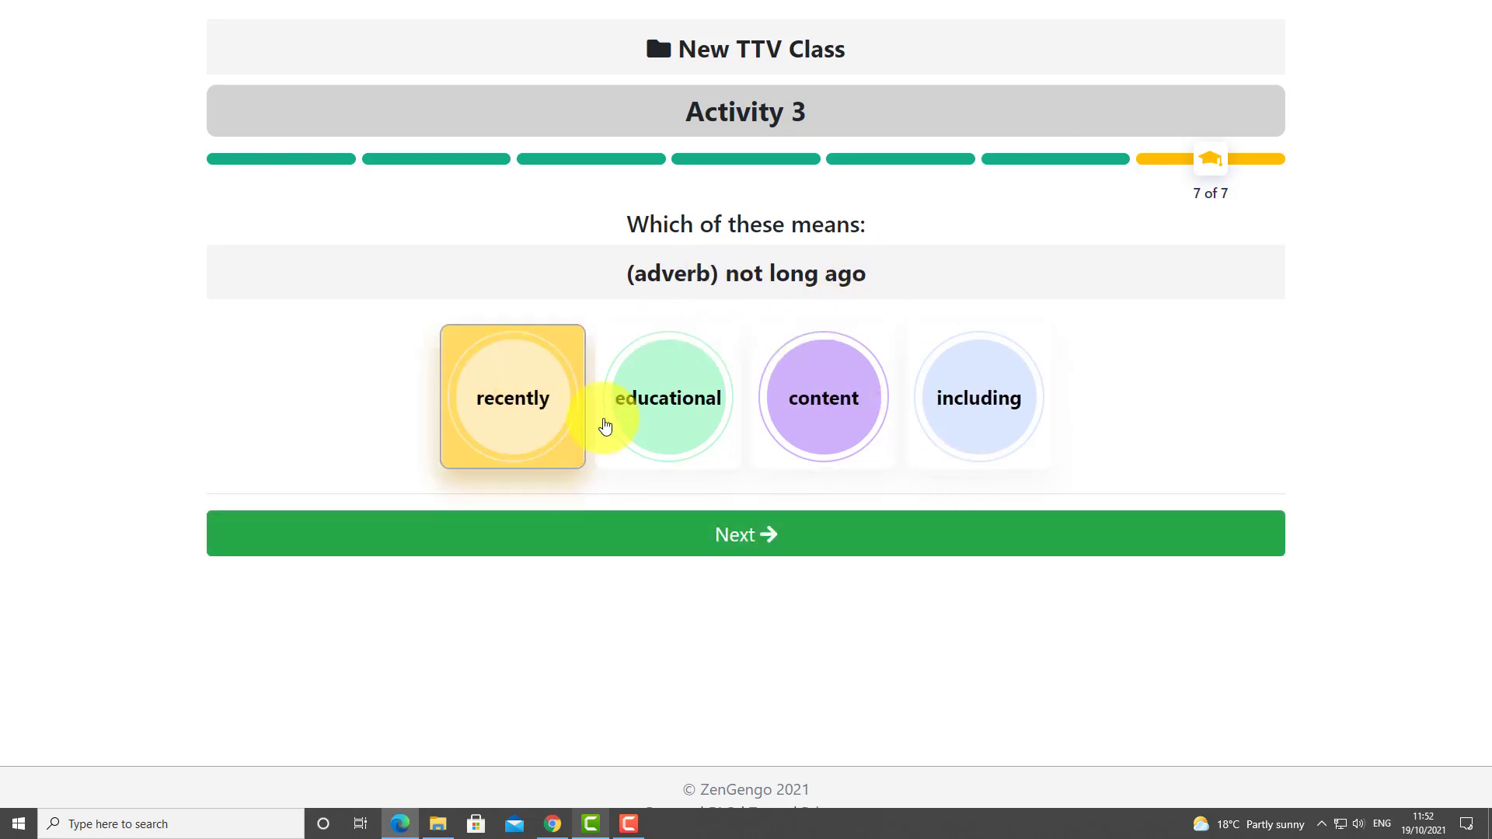
left_click(746, 535)
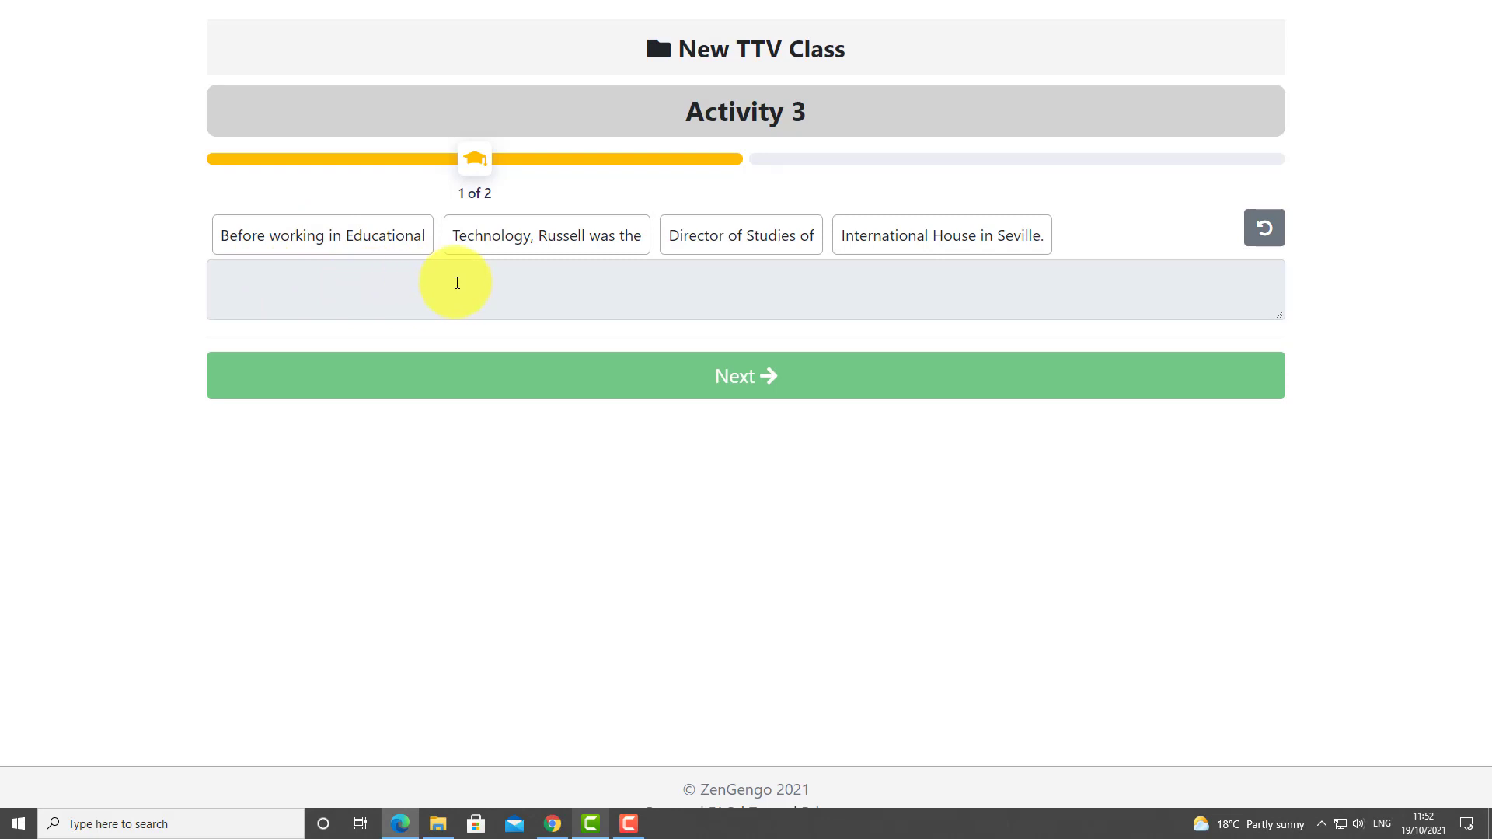
Step: Rebuild the first sentence, ending 'Director of Studies of International House in Seville.'
left_click(311, 241)
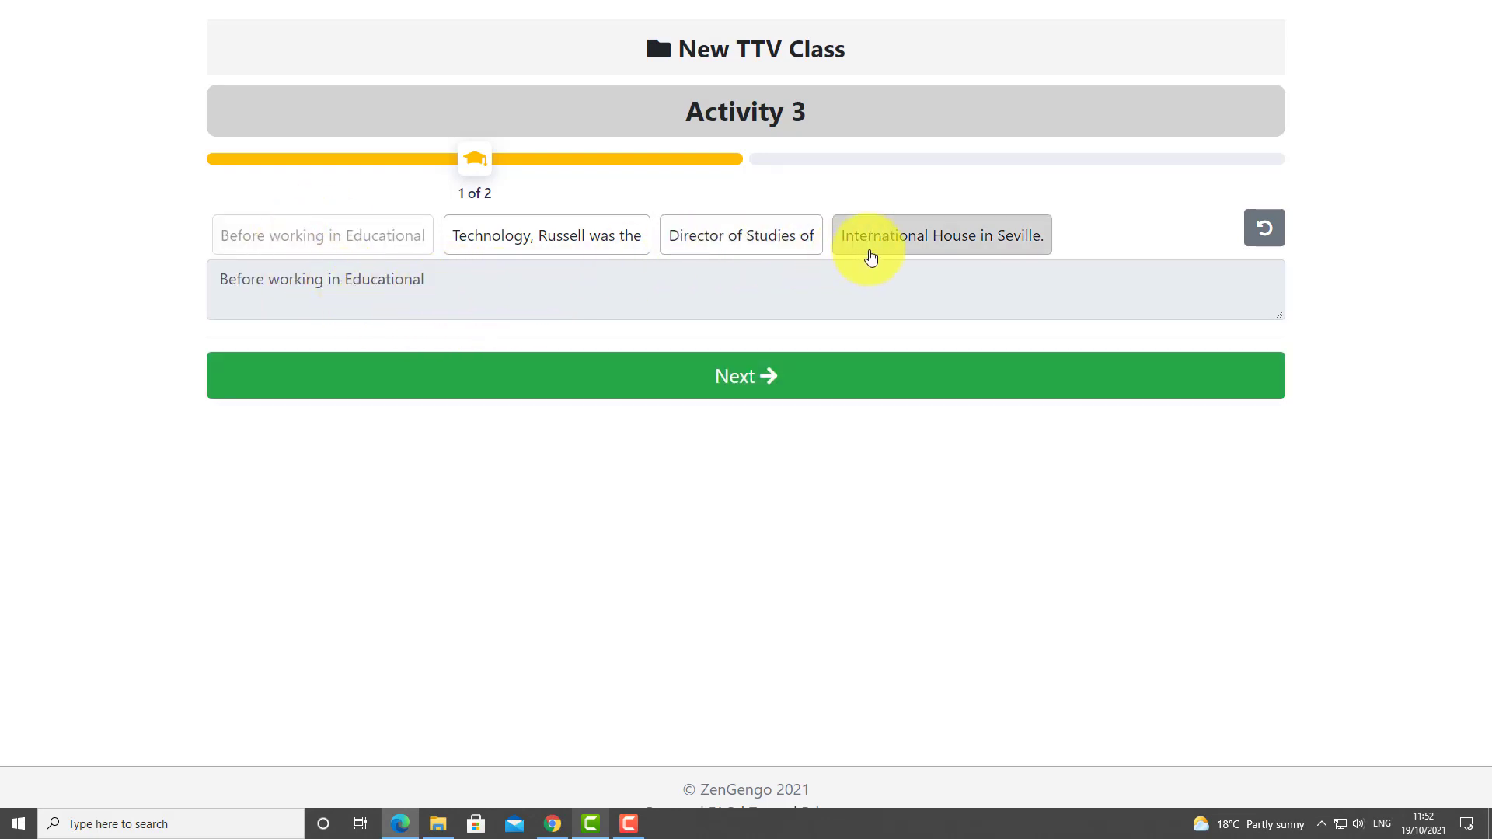
left_click(495, 246)
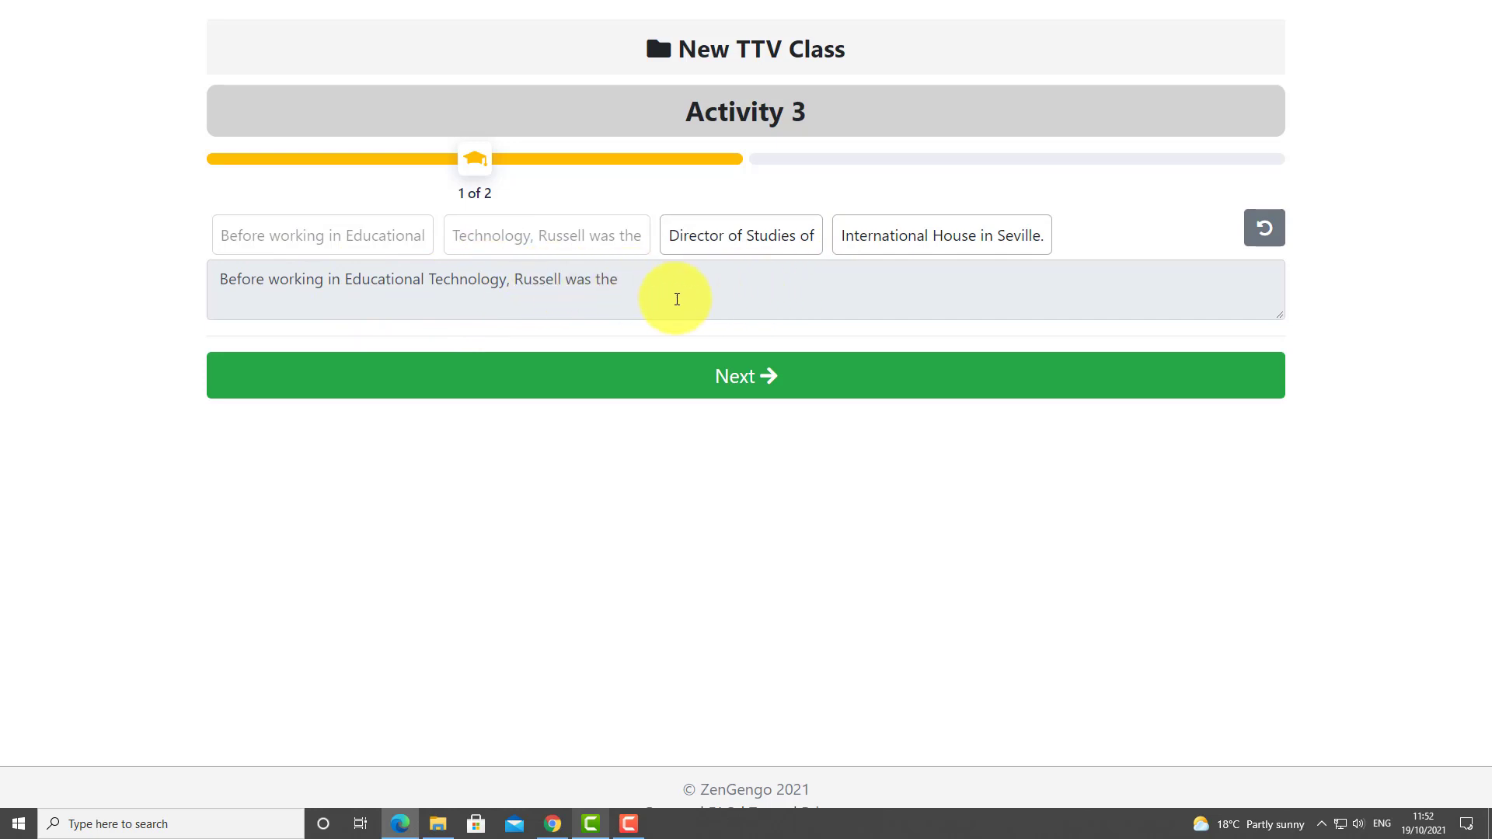
left_click(739, 246)
left_click(956, 247)
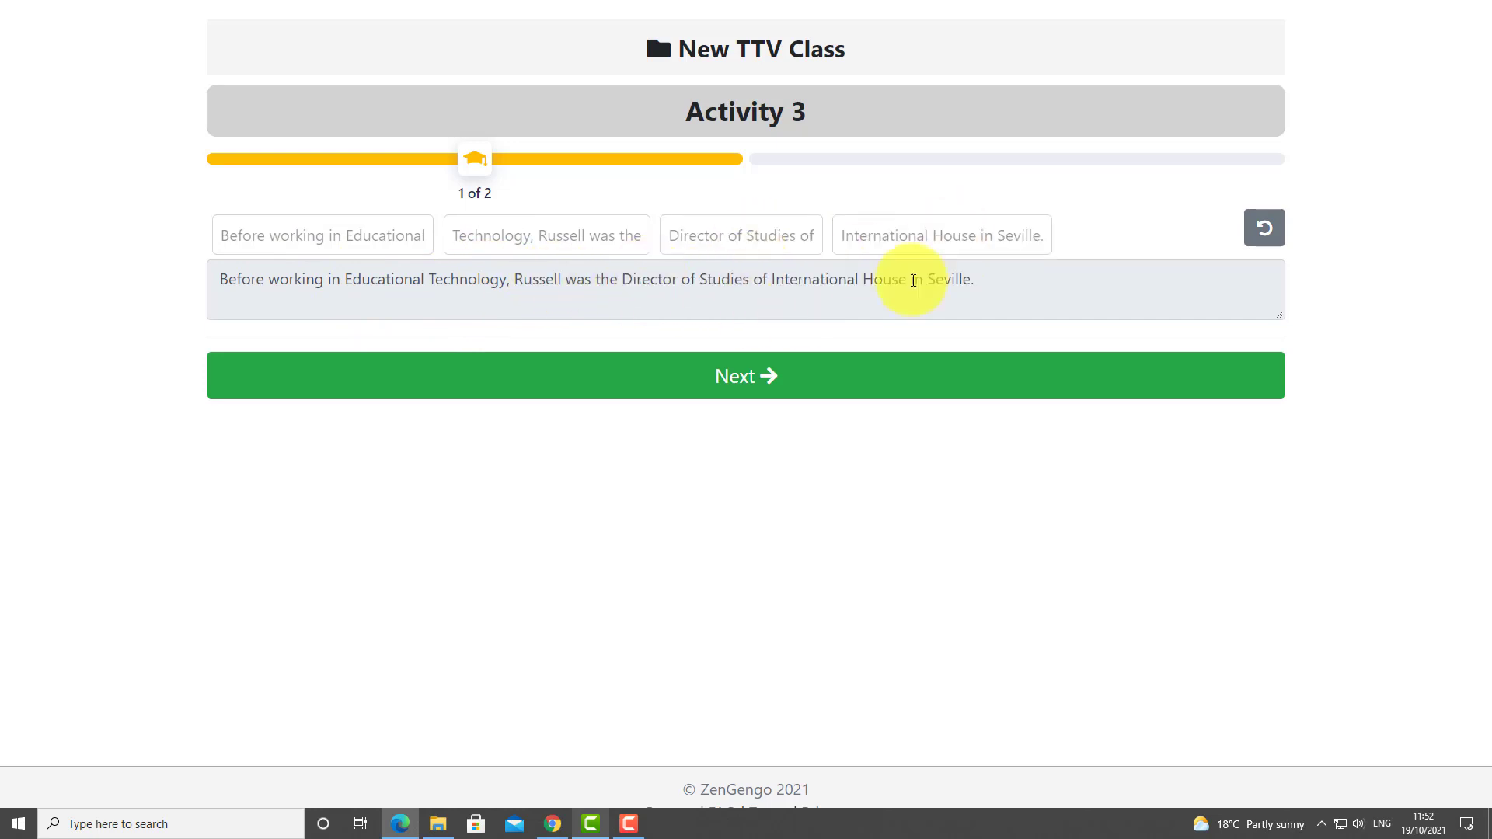
left_click(752, 375)
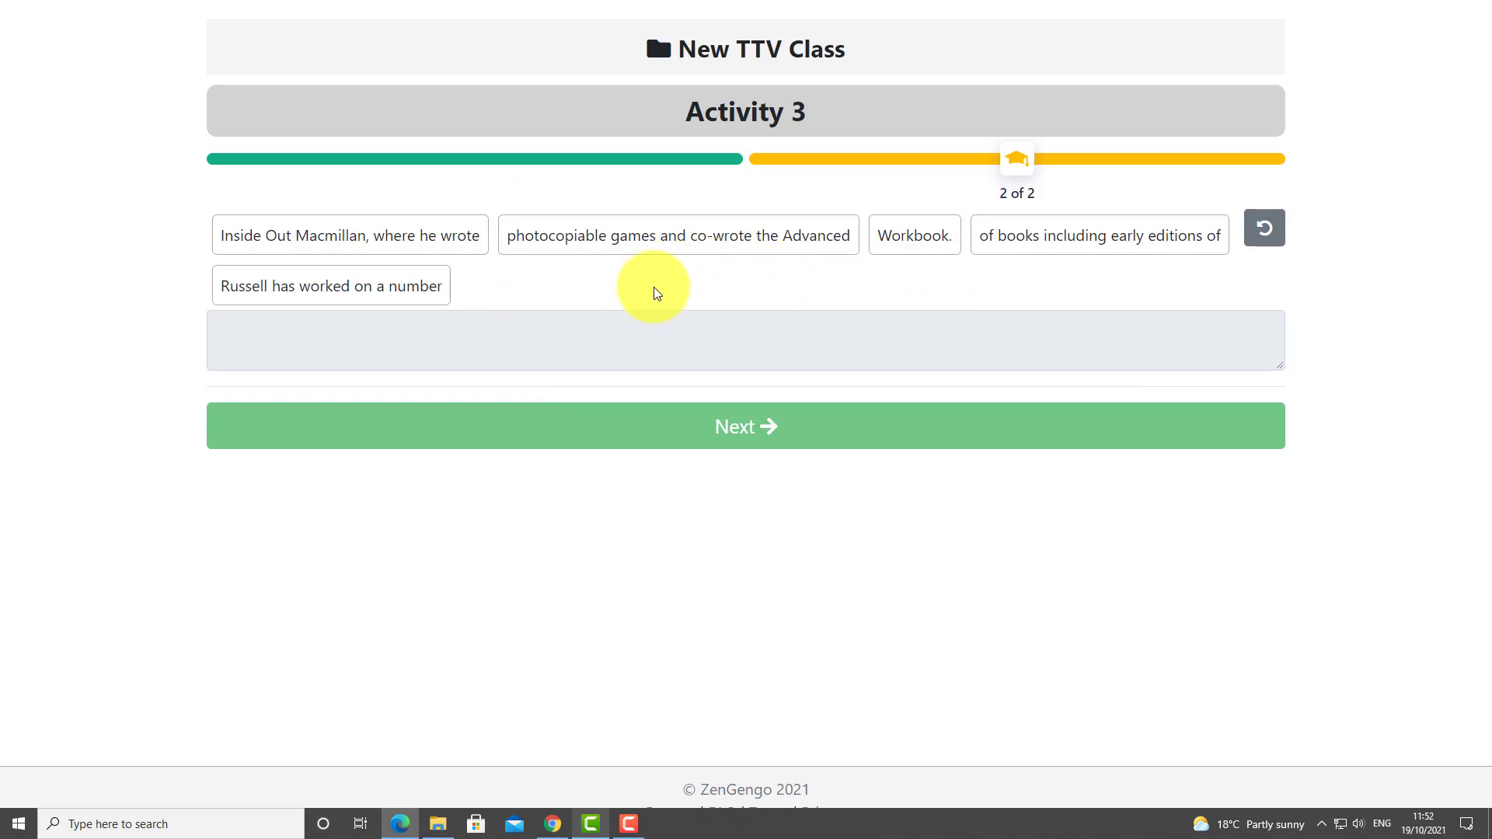
Step: Rebuild the second sentence ending 'Advanced Workbook.' and submit the activity
left_click(364, 296)
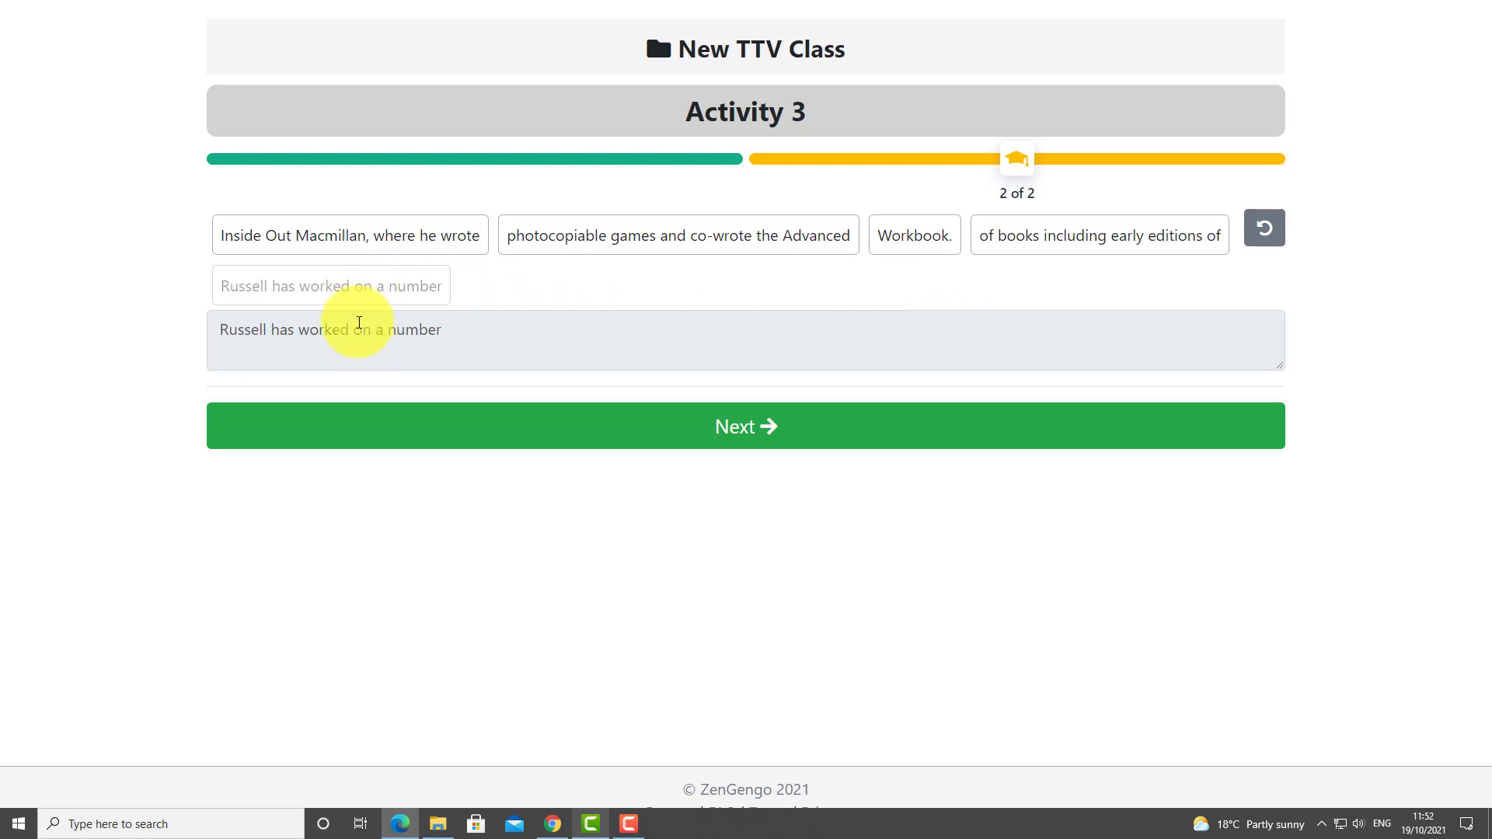
left_click(1075, 246)
left_click(308, 244)
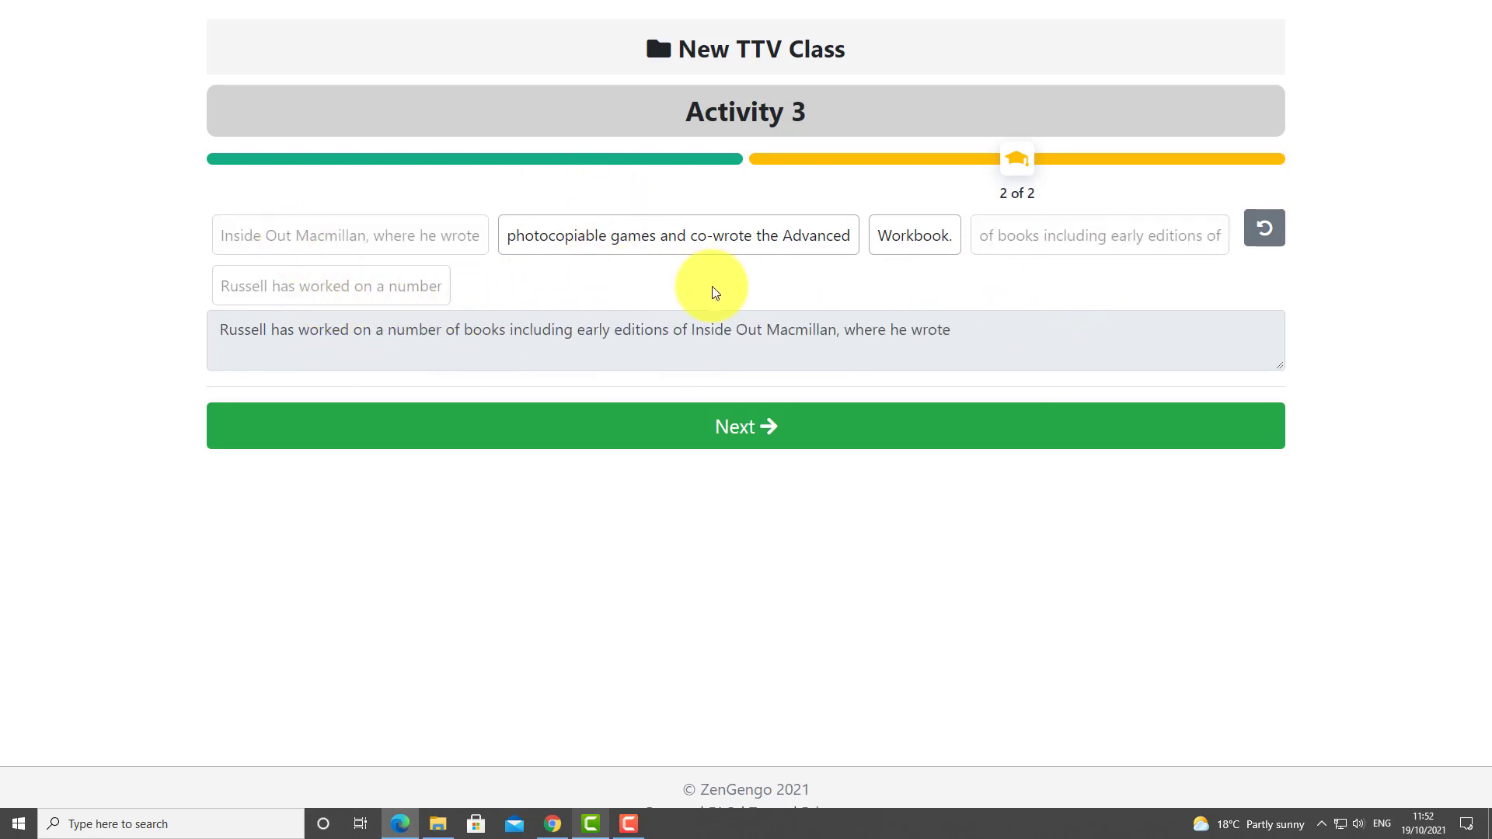
left_click(661, 234)
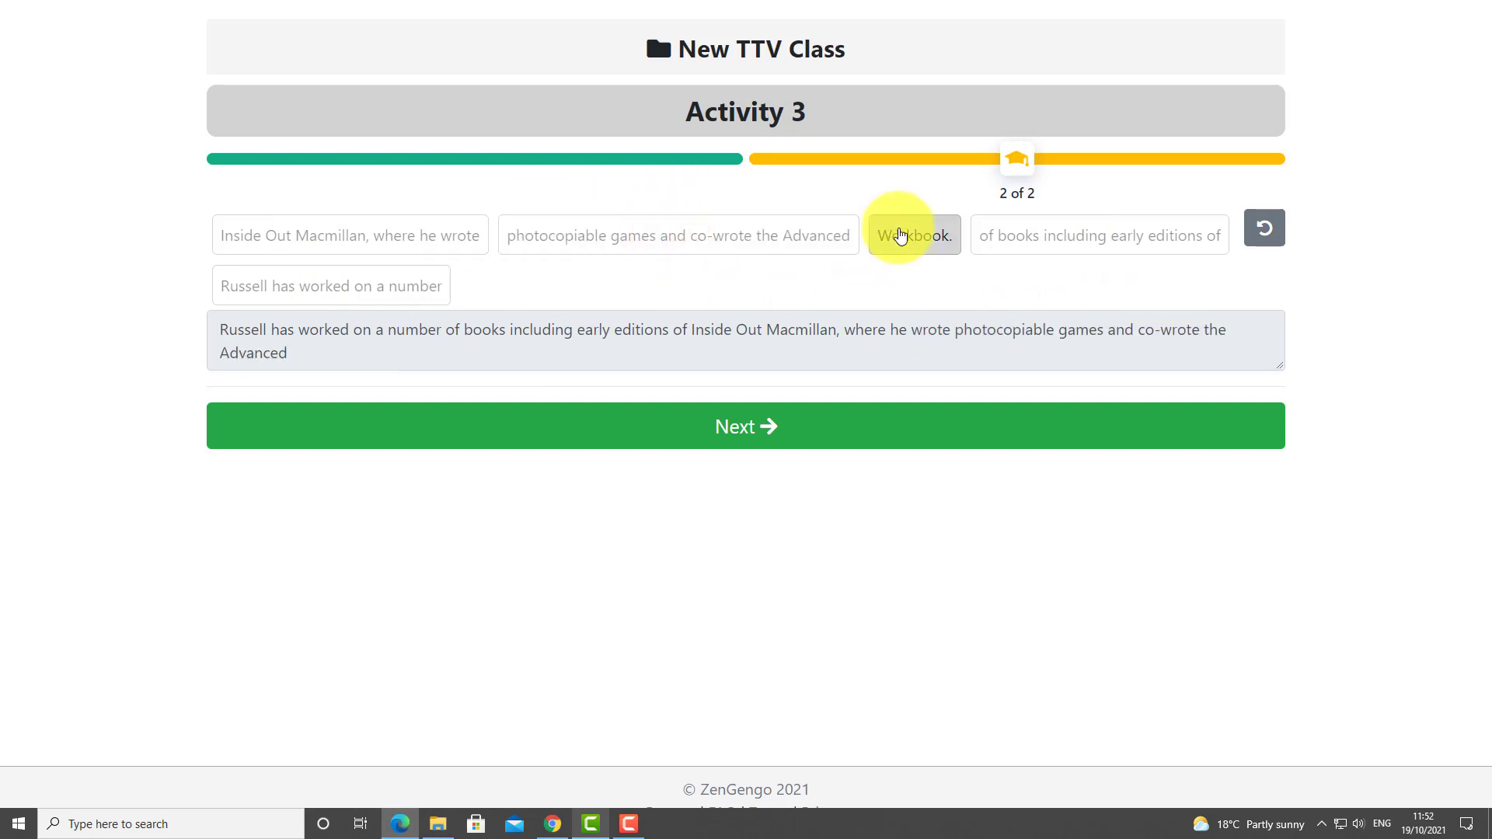
left_click(894, 244)
left_click(735, 426)
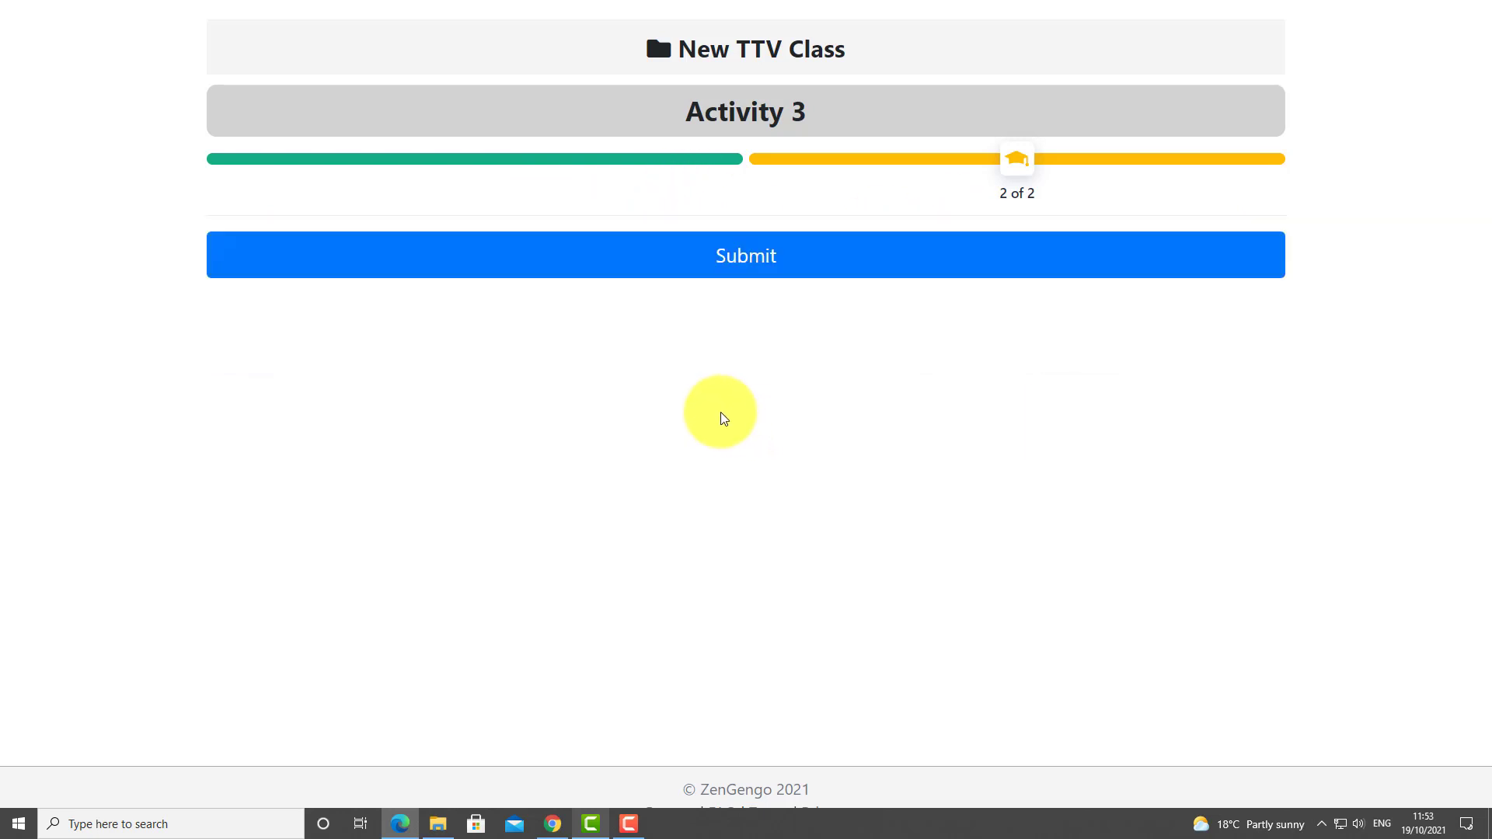
left_click(748, 262)
left_click(789, 471)
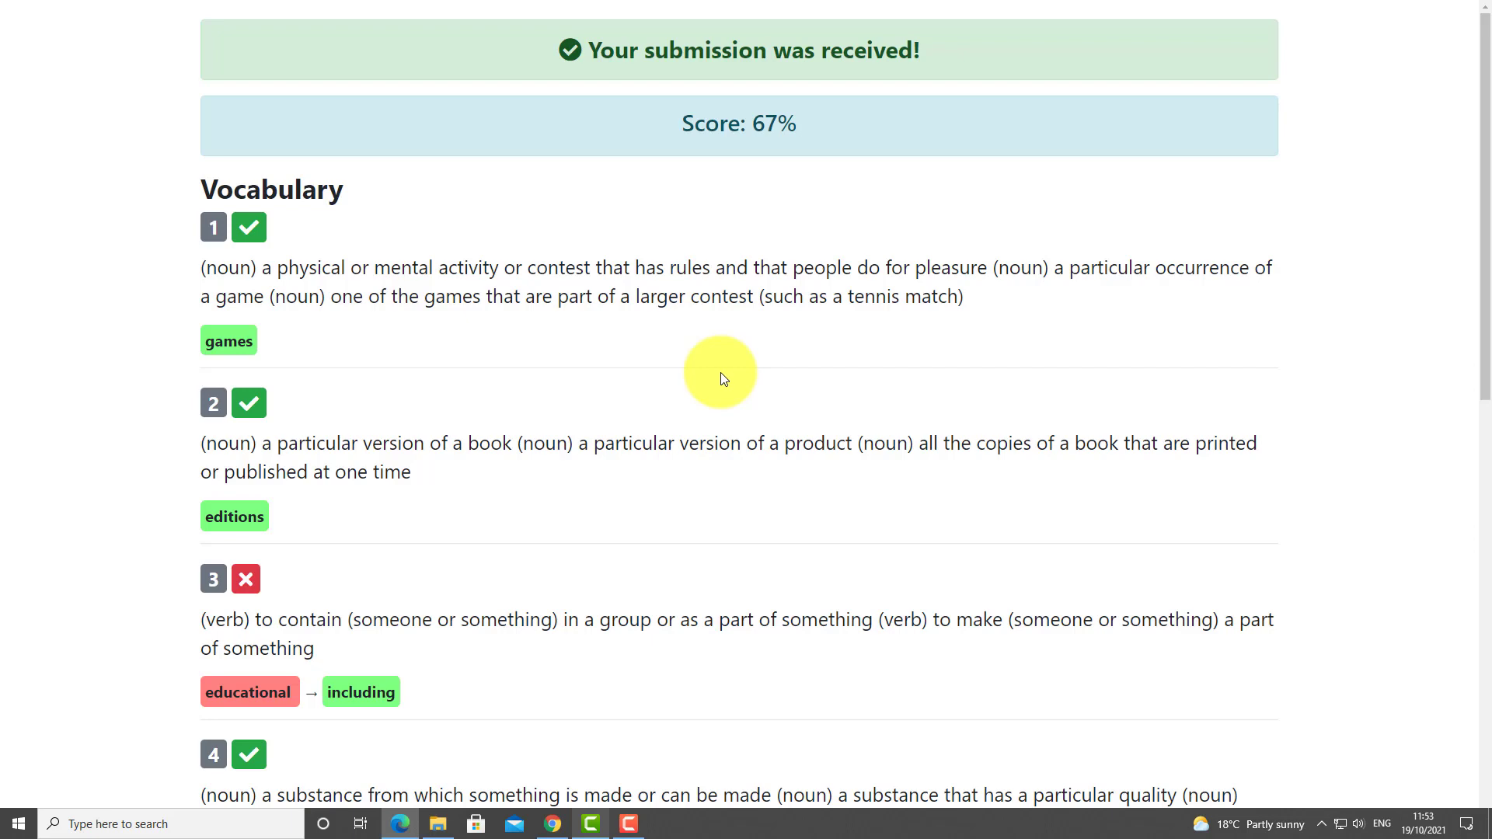
Step: Scroll through the 67% results page and its vocabulary feedback
left_click_drag(1481, 252, 1009, 274)
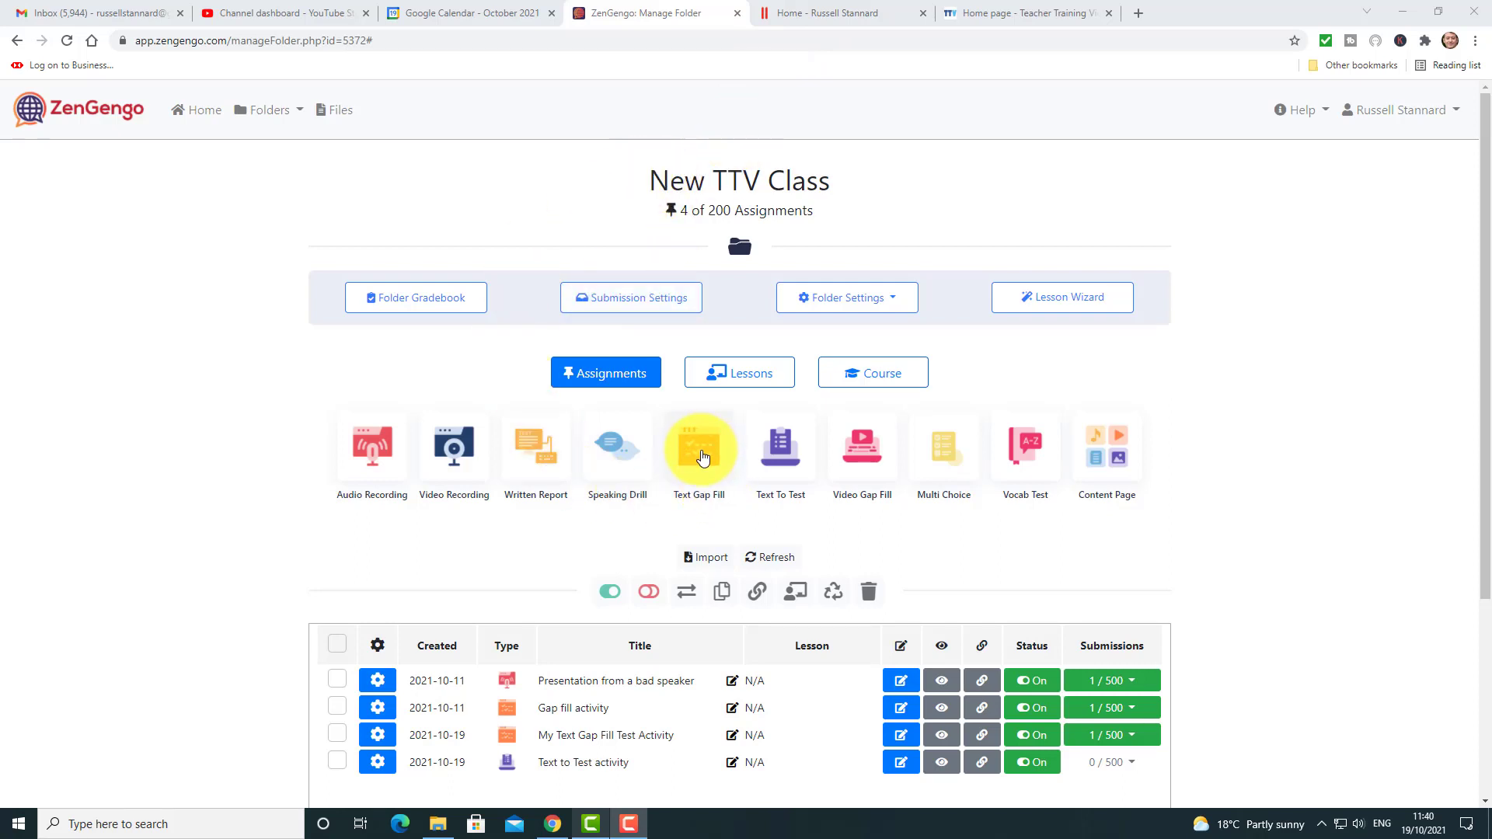
Step: Start a new Text Gap Fill titled 'TTV TEST Gap fill'
left_click(701, 457)
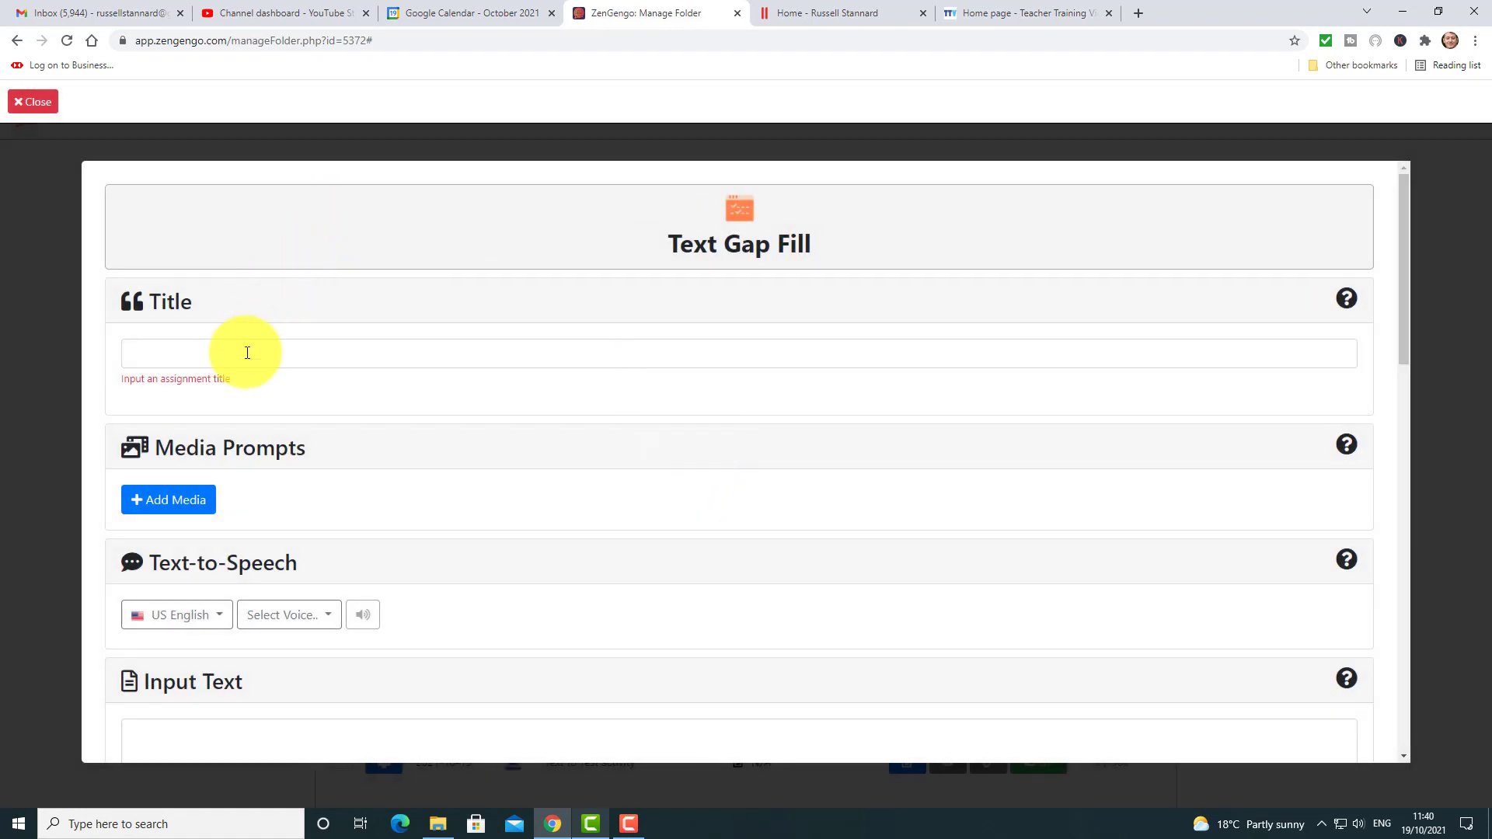
left_click(232, 355)
type("TTV TEST Gap till")
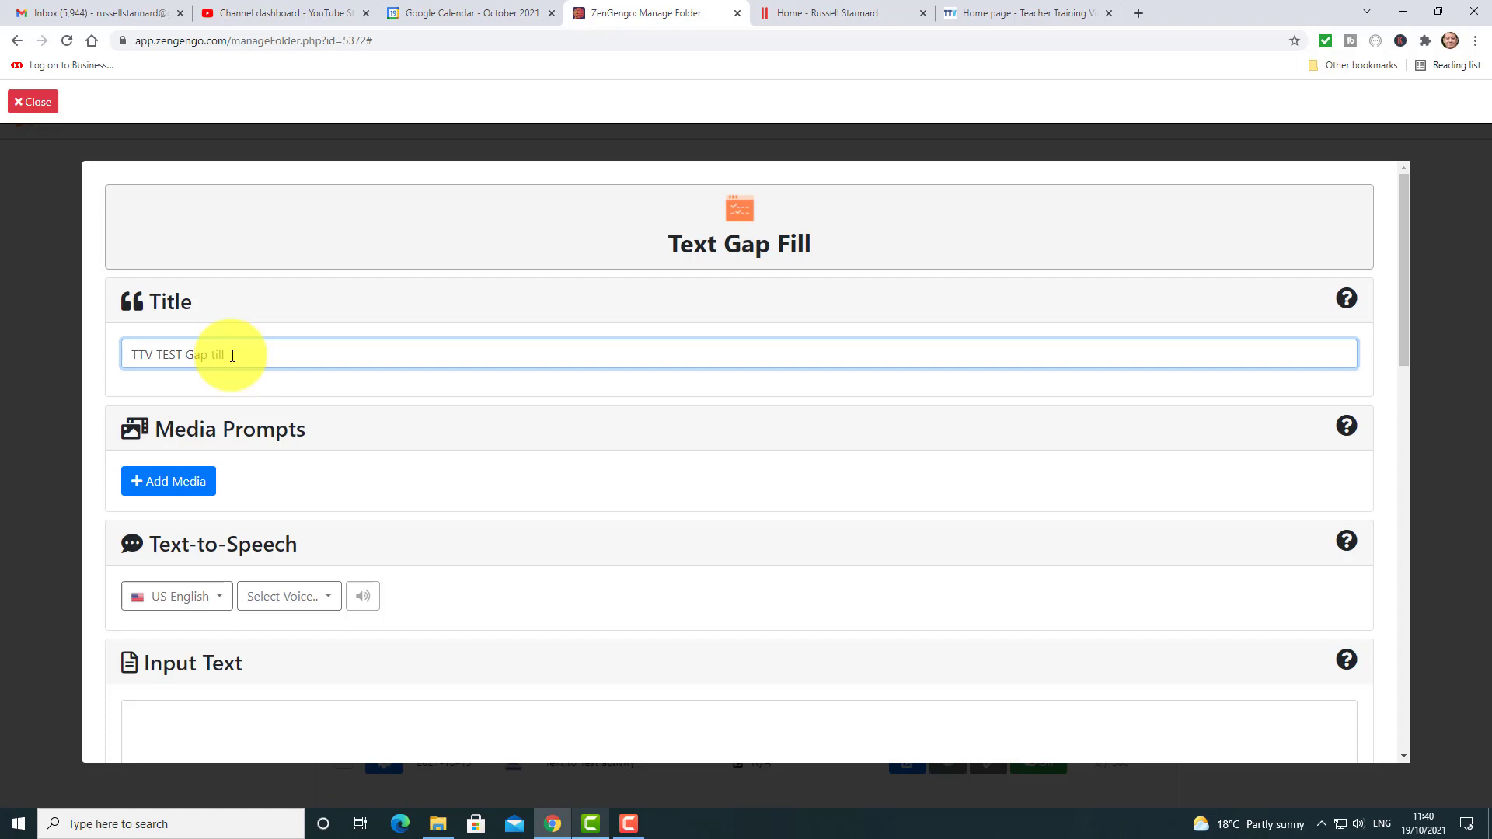
Step: Copy the biography paragraph from russellstannard.com and paste it as the Input Text
left_click(889, 10)
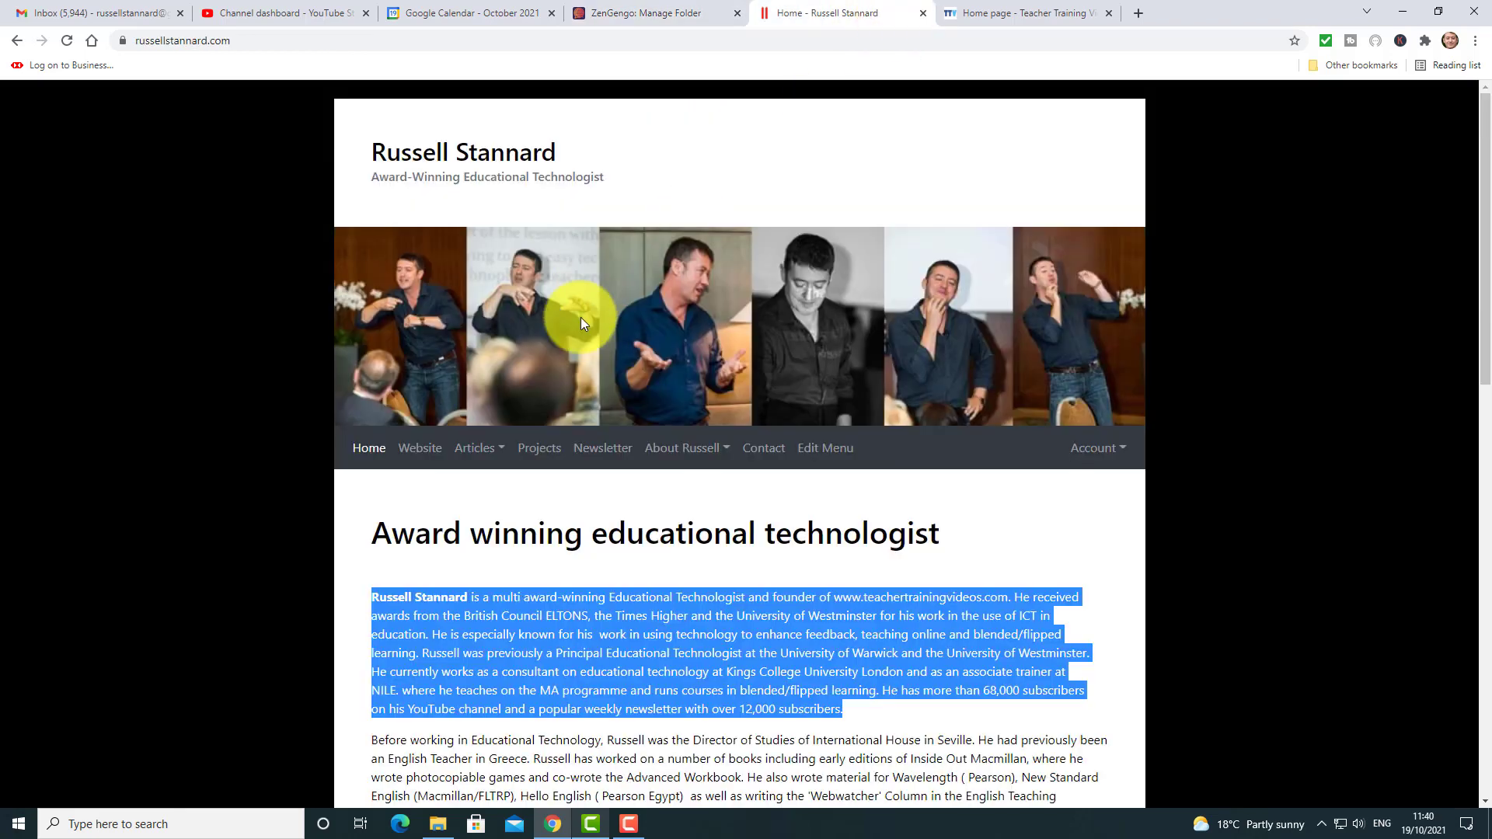
right_click(519, 623)
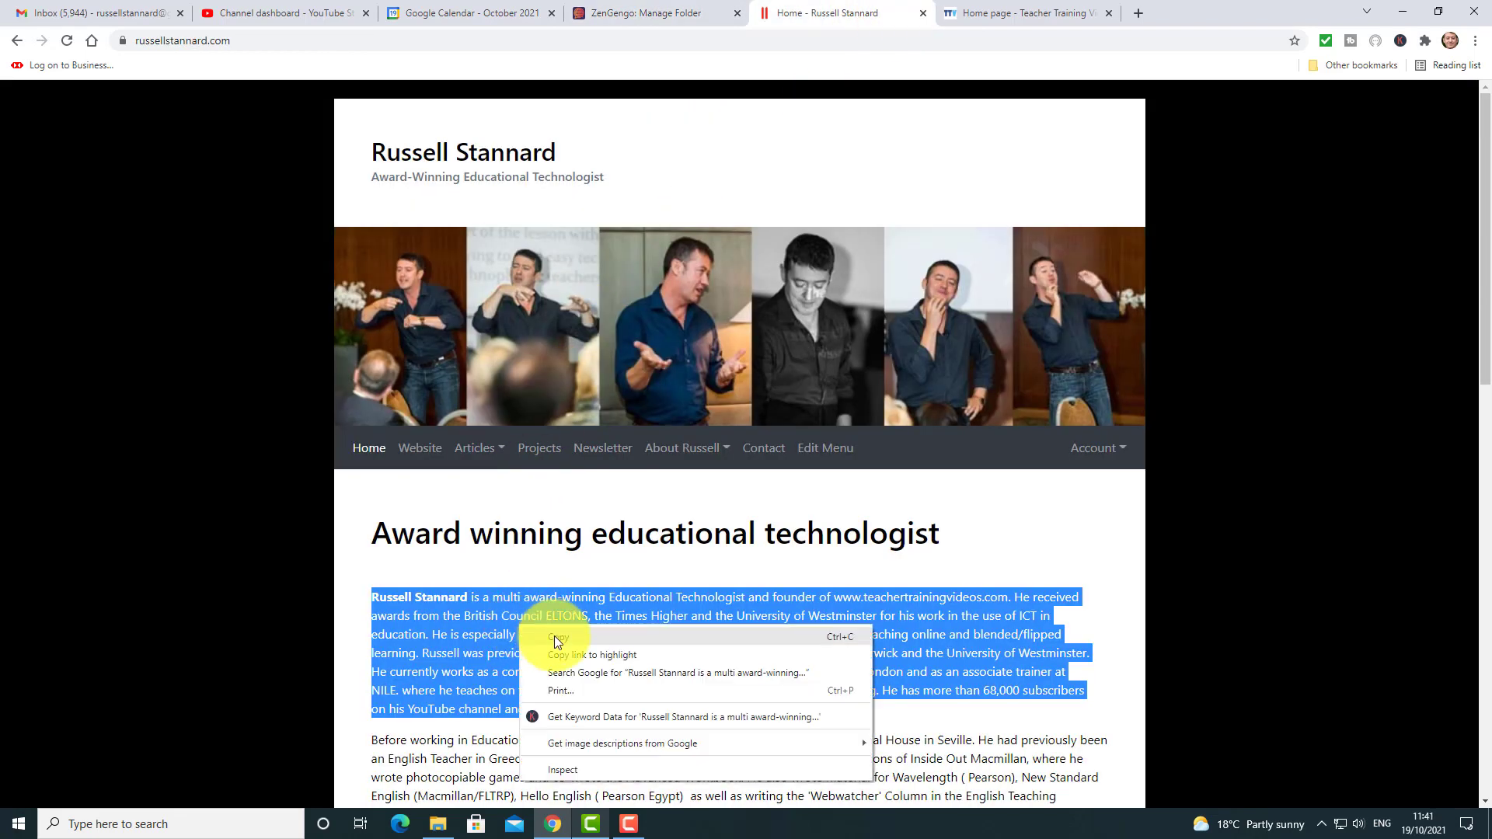
left_click(553, 634)
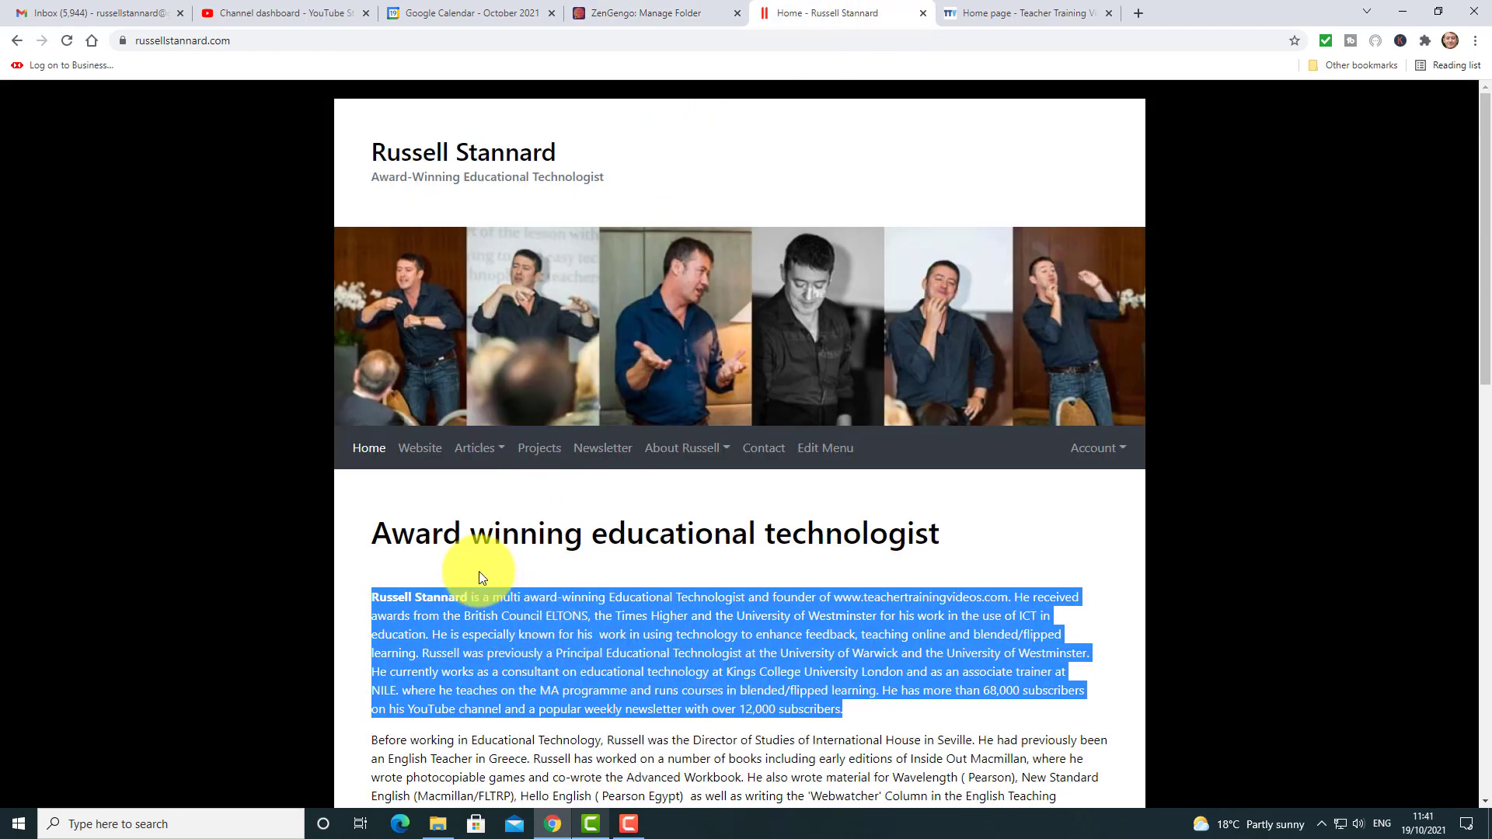
left_click(655, 10)
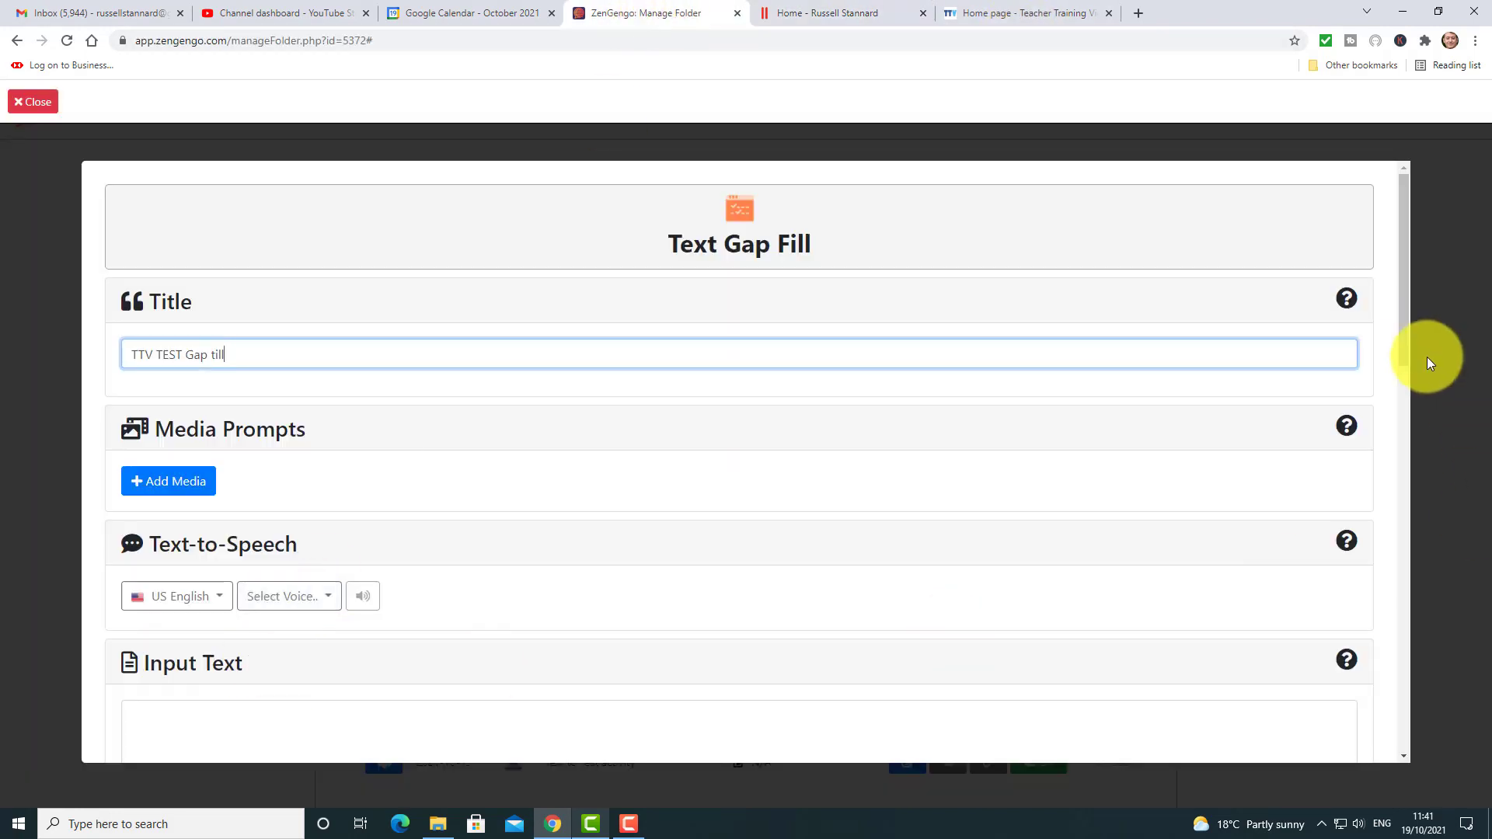
left_click_drag(1409, 327, 1365, 432)
left_click(310, 446)
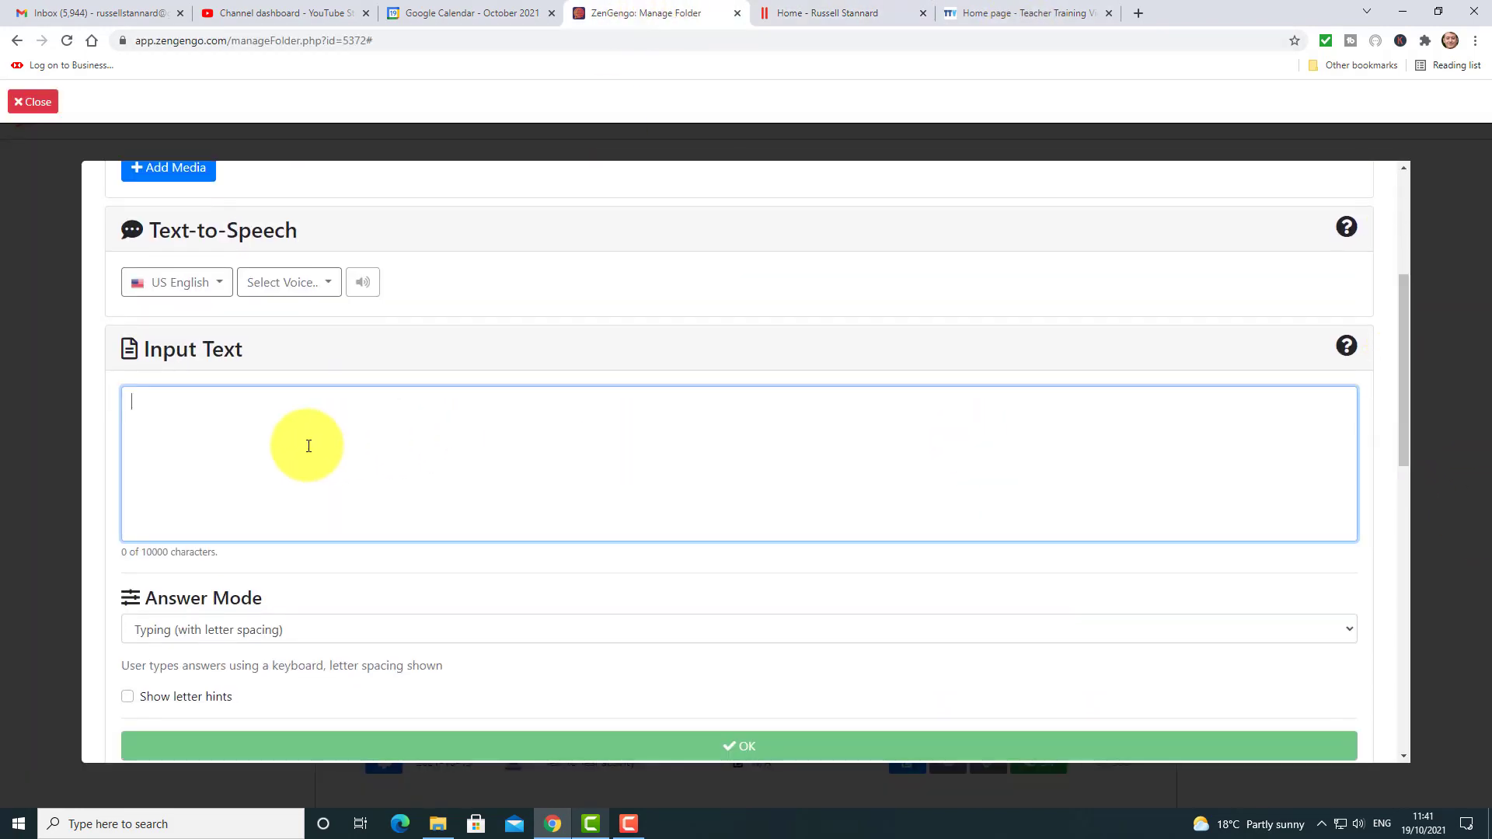
key("ctrl+v")
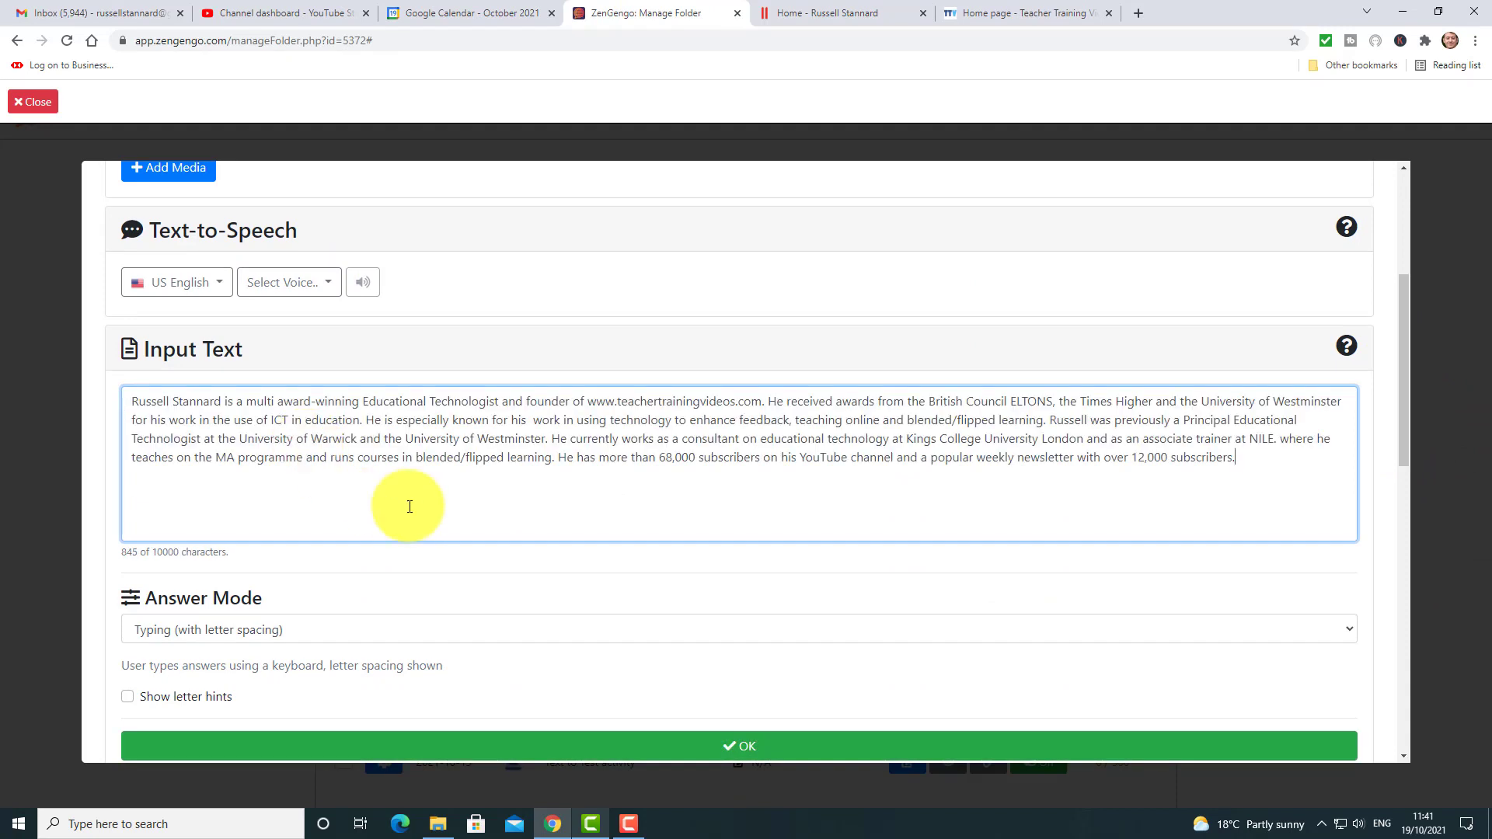
Step: Choose UK English with the Brian voice and split the biography into word tiles
left_click(198, 283)
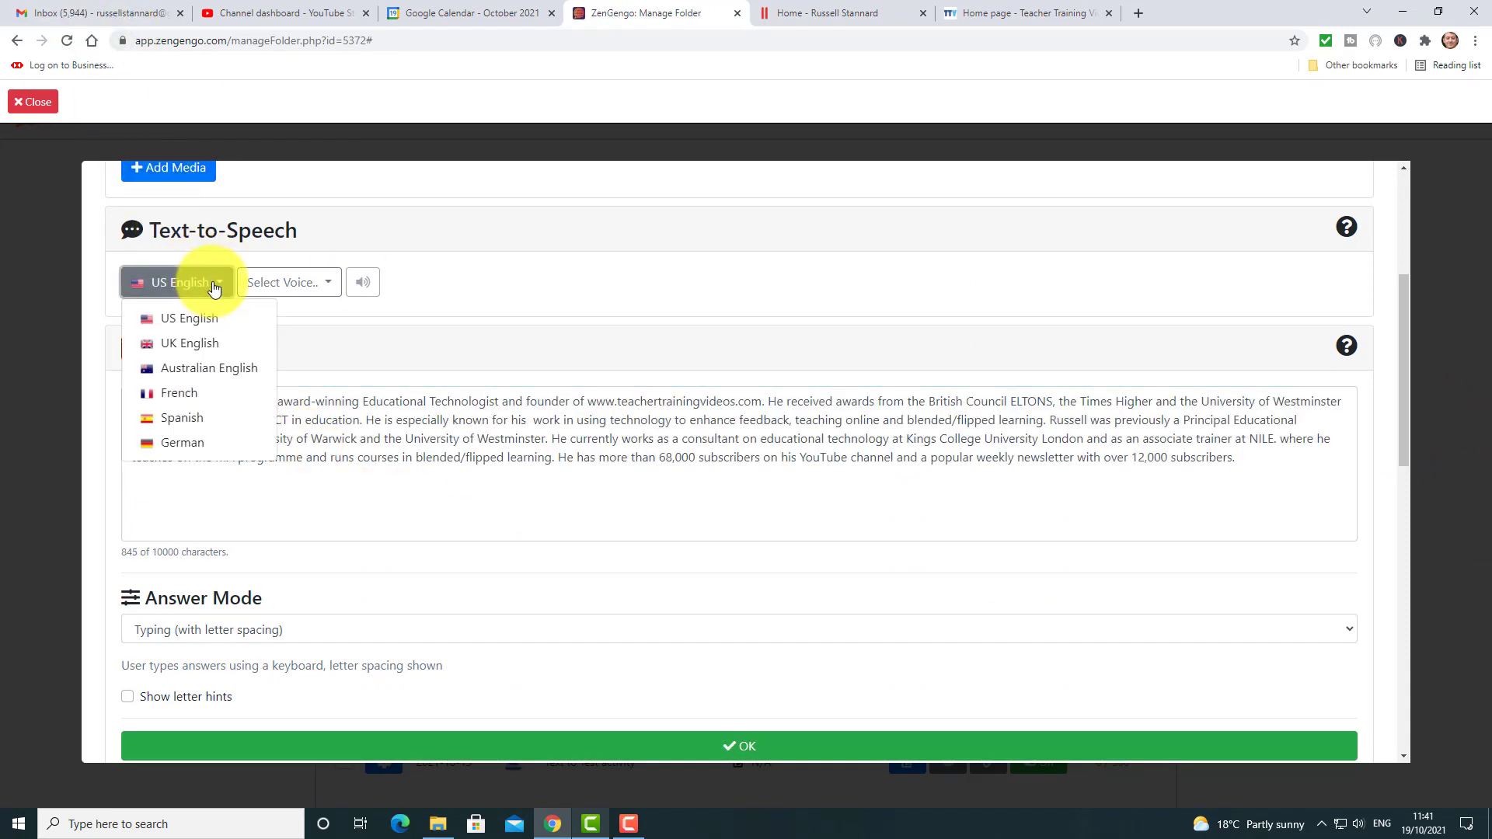
left_click(177, 348)
left_click(320, 286)
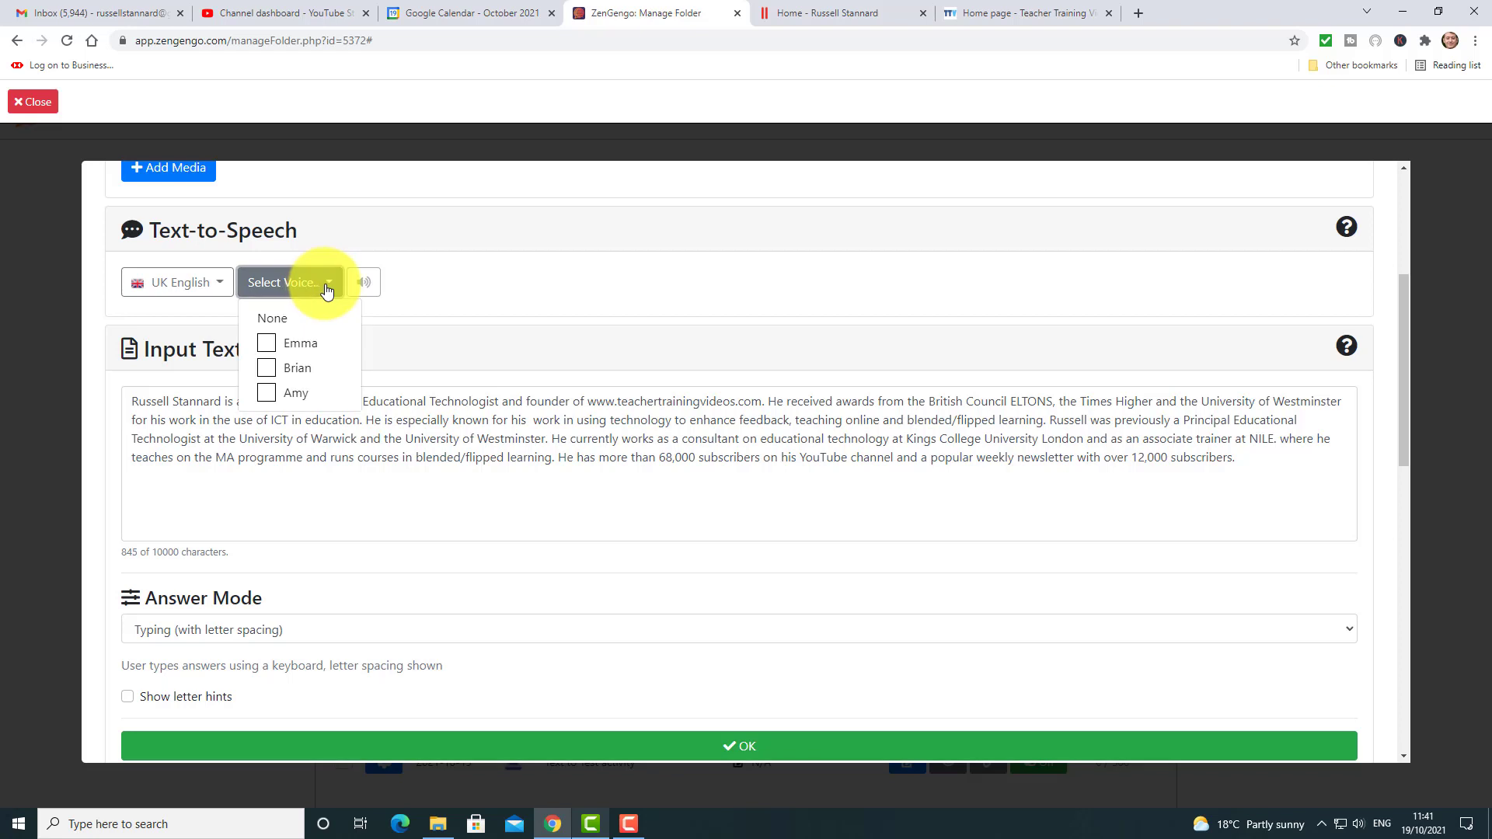
left_click(294, 369)
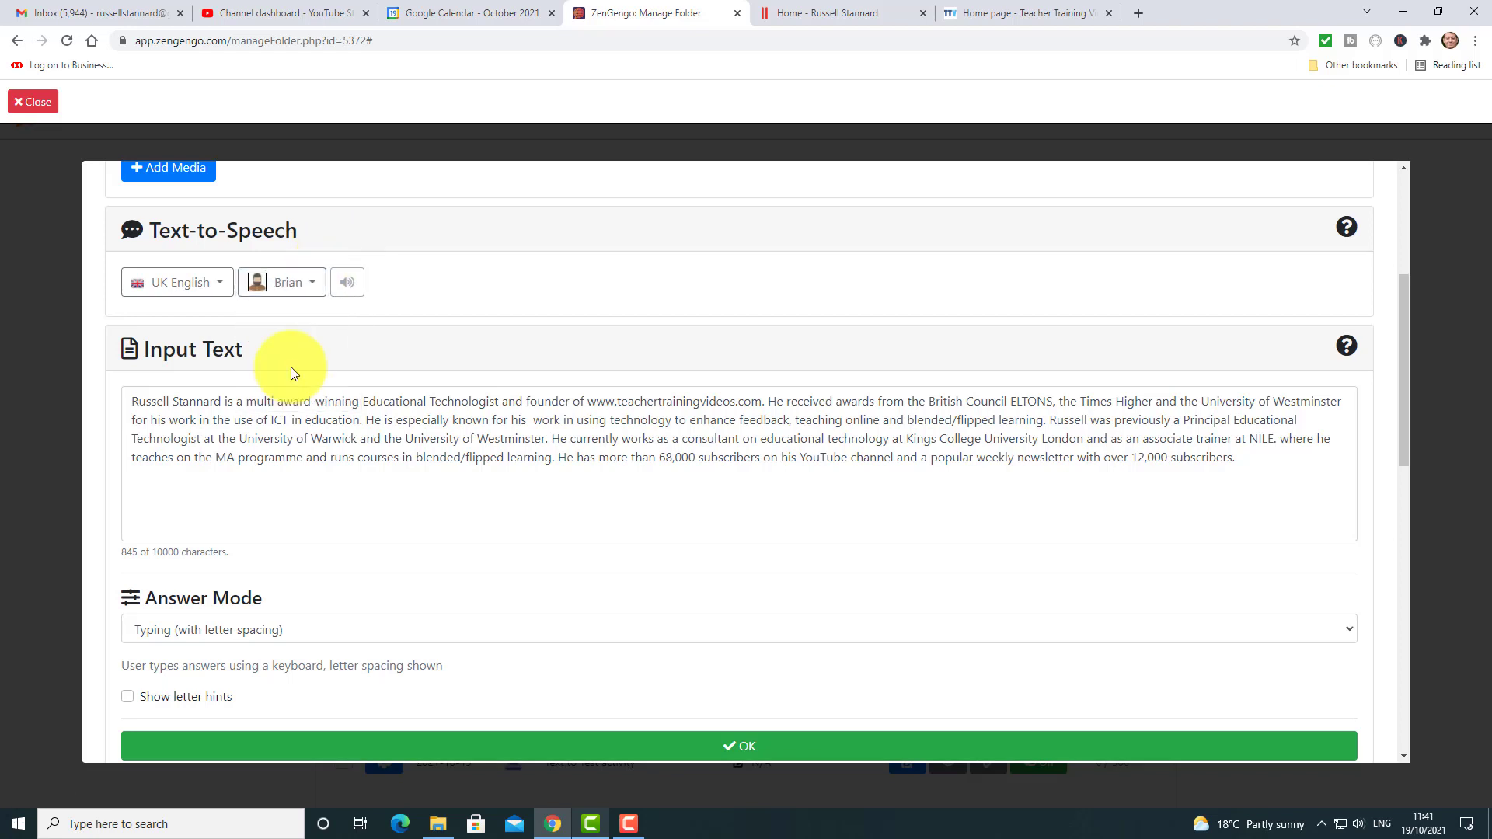
left_click_drag(1396, 382, 1397, 460)
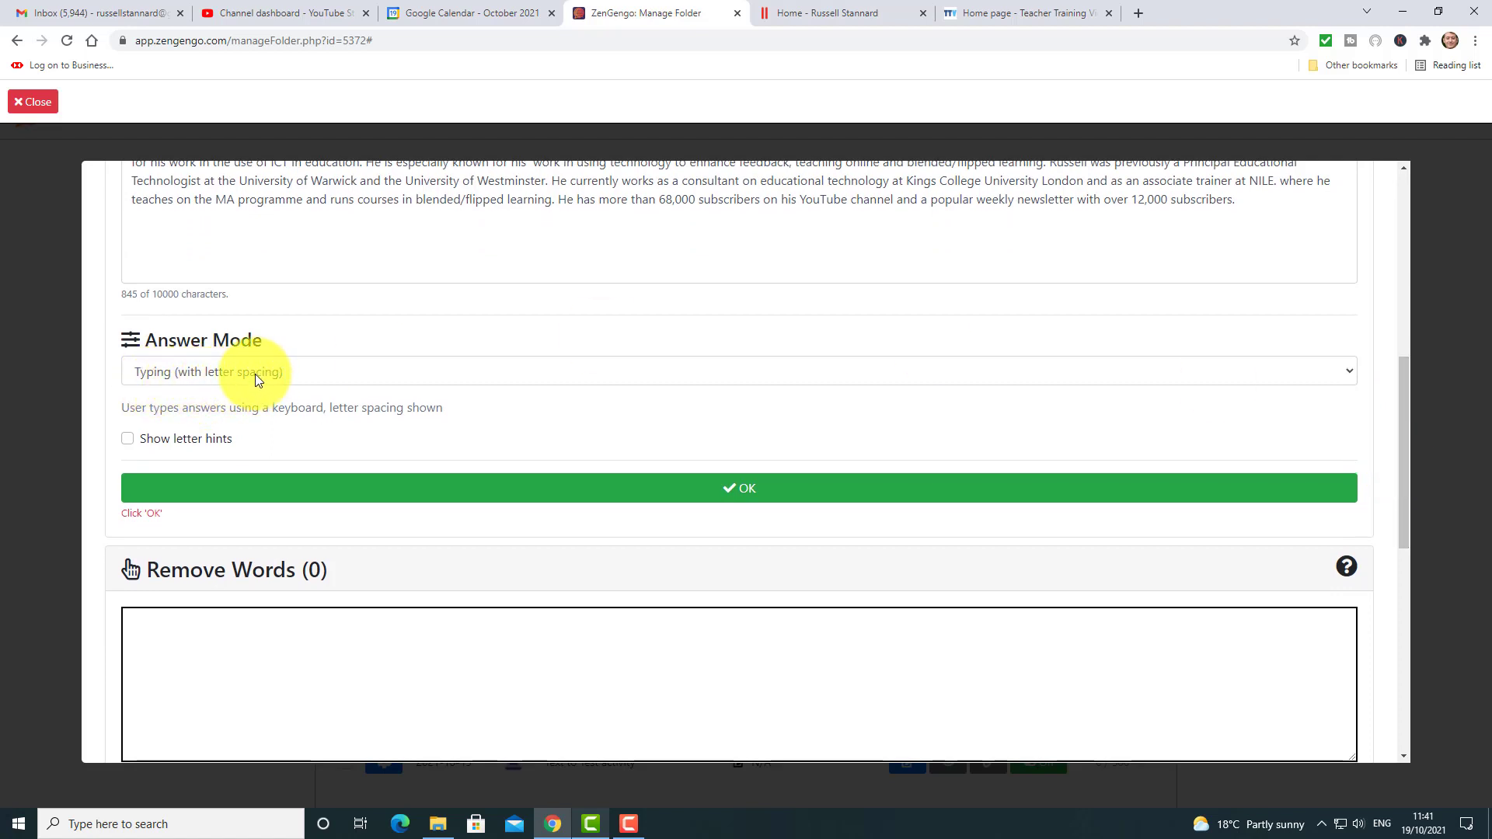
left_click_drag(1403, 433, 1403, 484)
left_click(739, 364)
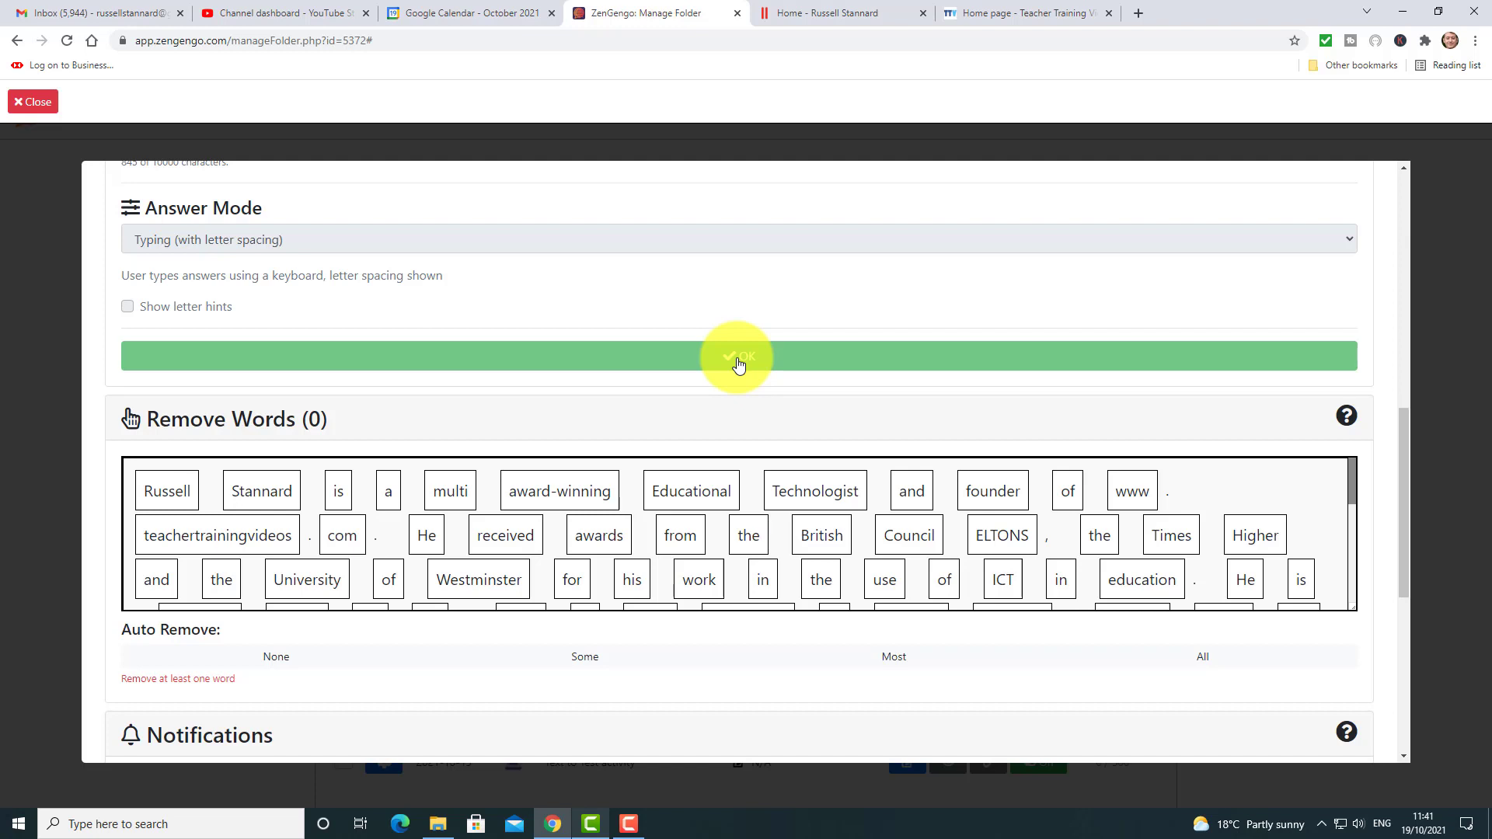
Step: Mark founder, received and Principal for removal
scroll(1410, 455, "down", 1)
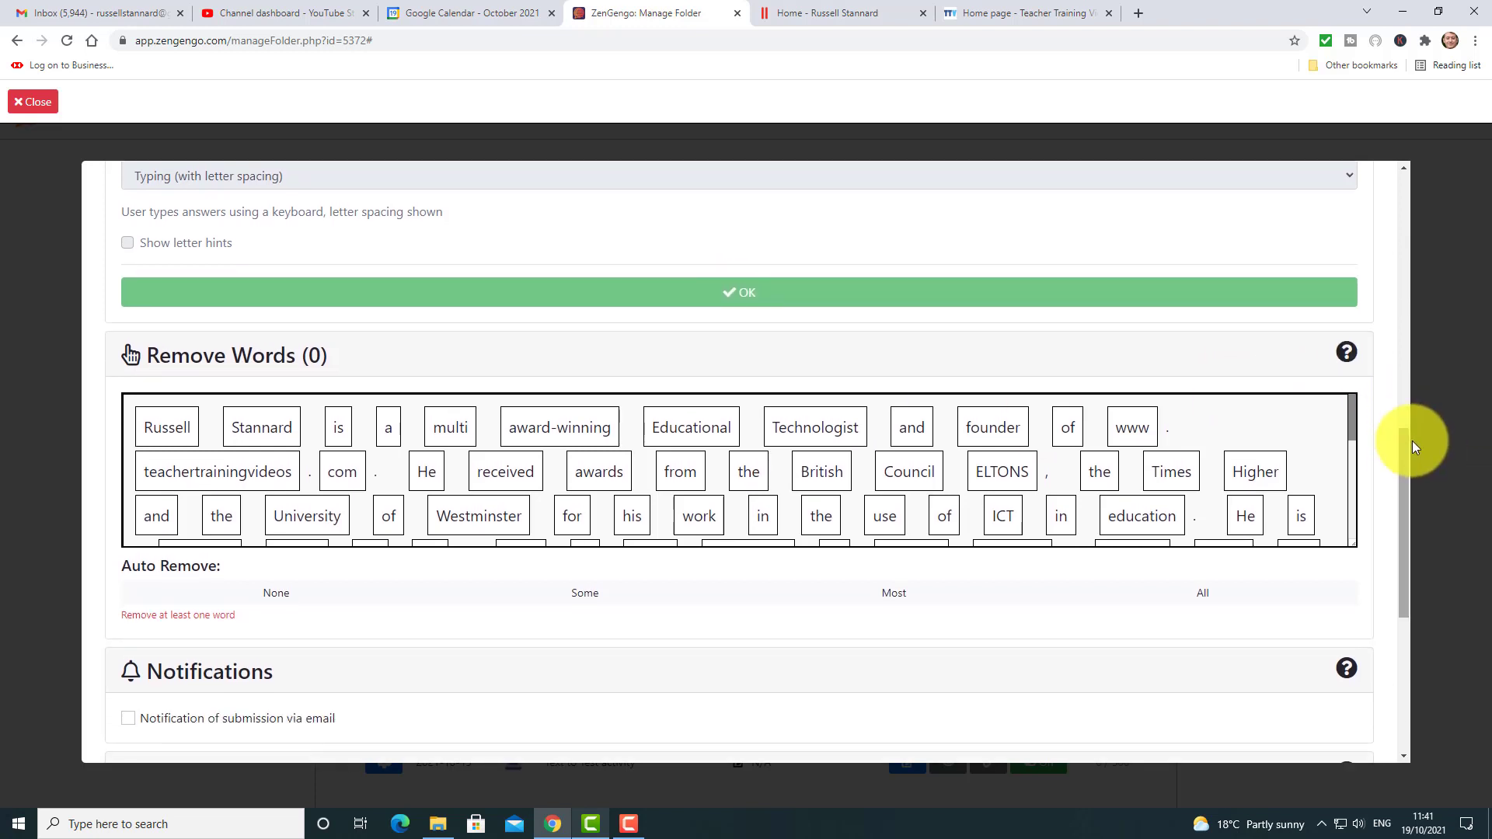
left_click(1005, 429)
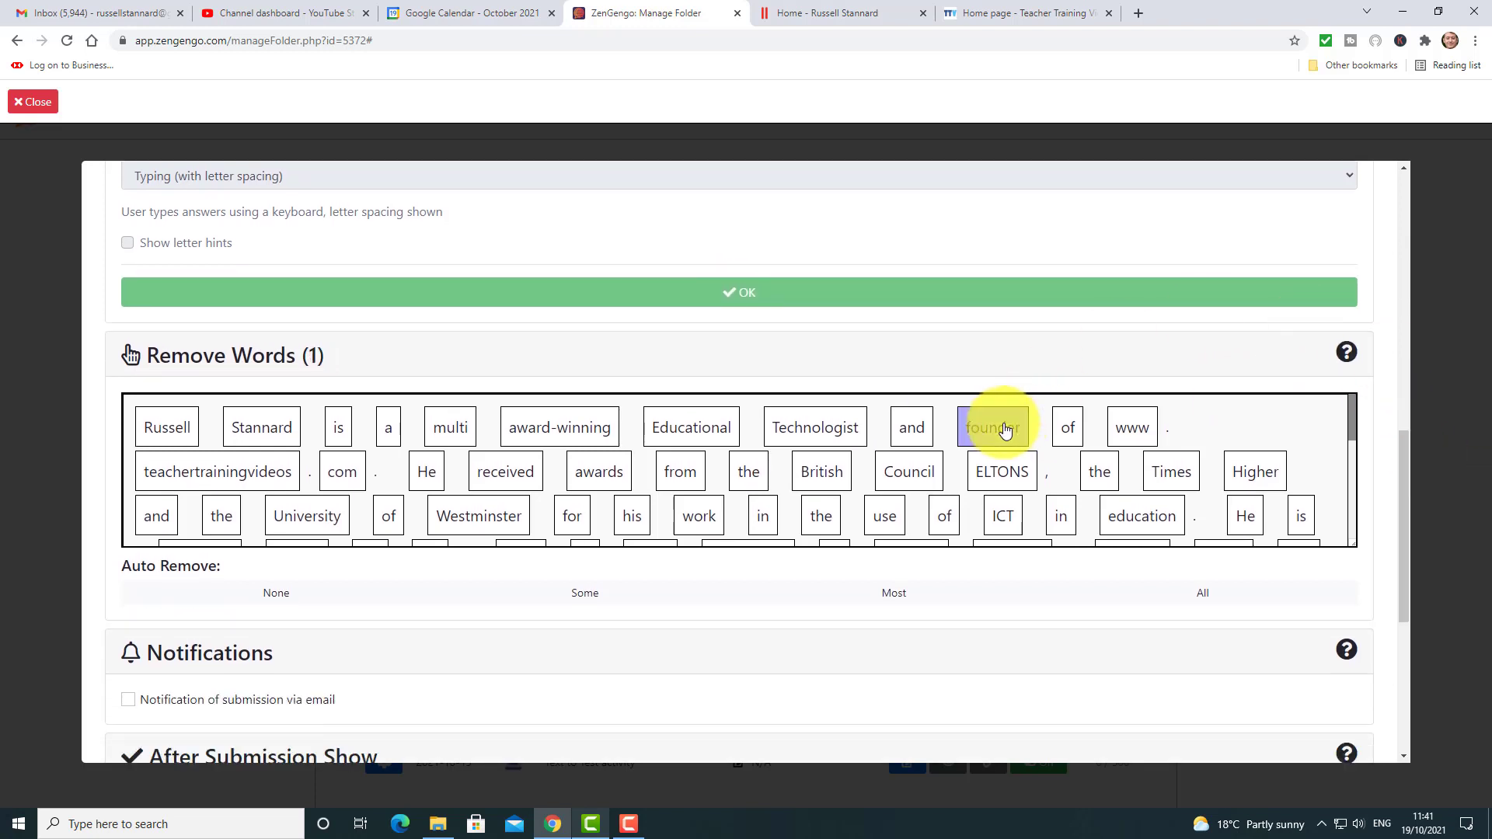
left_click(505, 470)
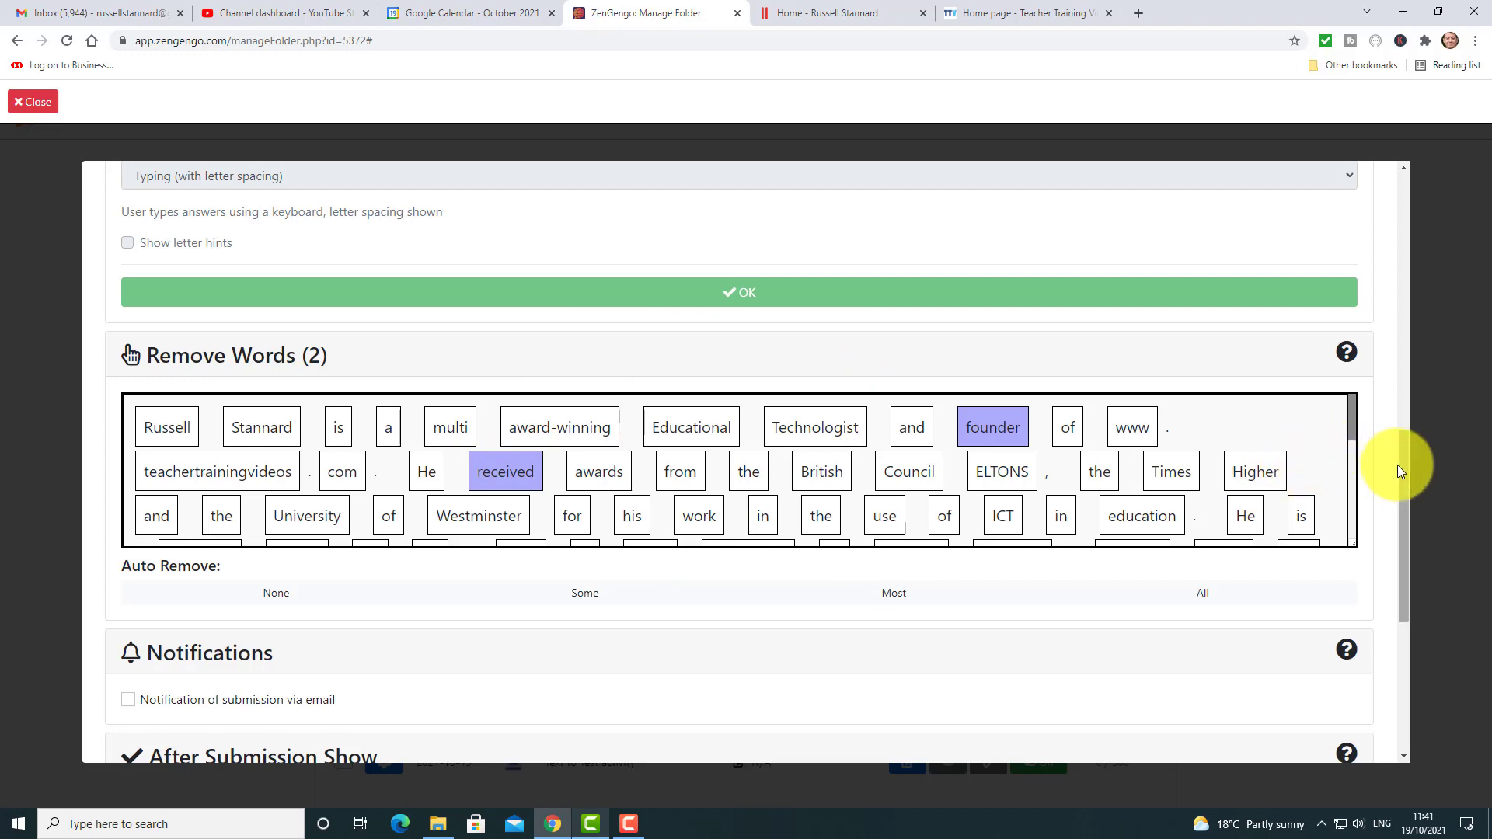
left_click_drag(1352, 426, 1351, 468)
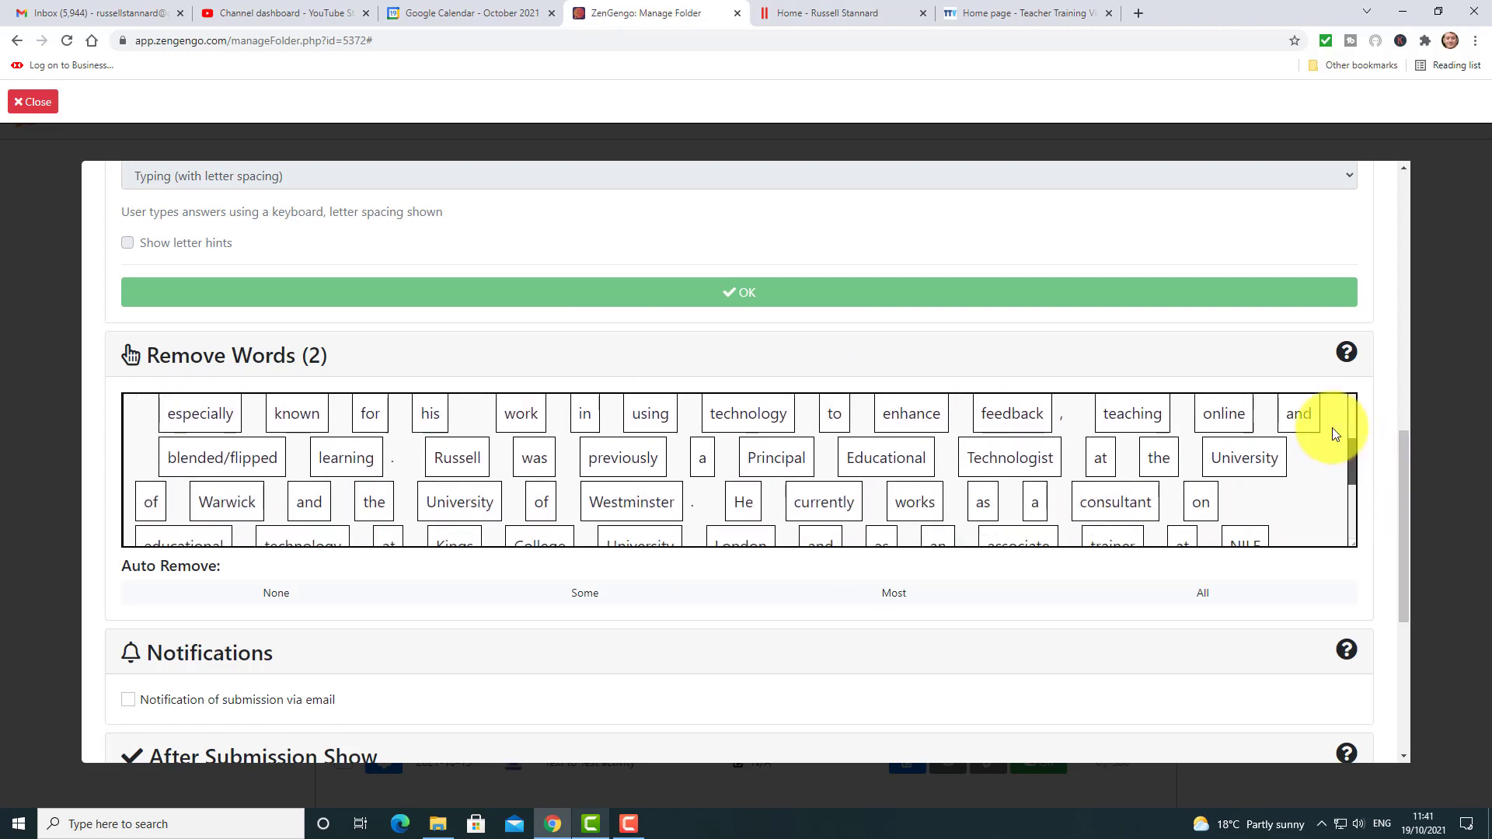
left_click(785, 461)
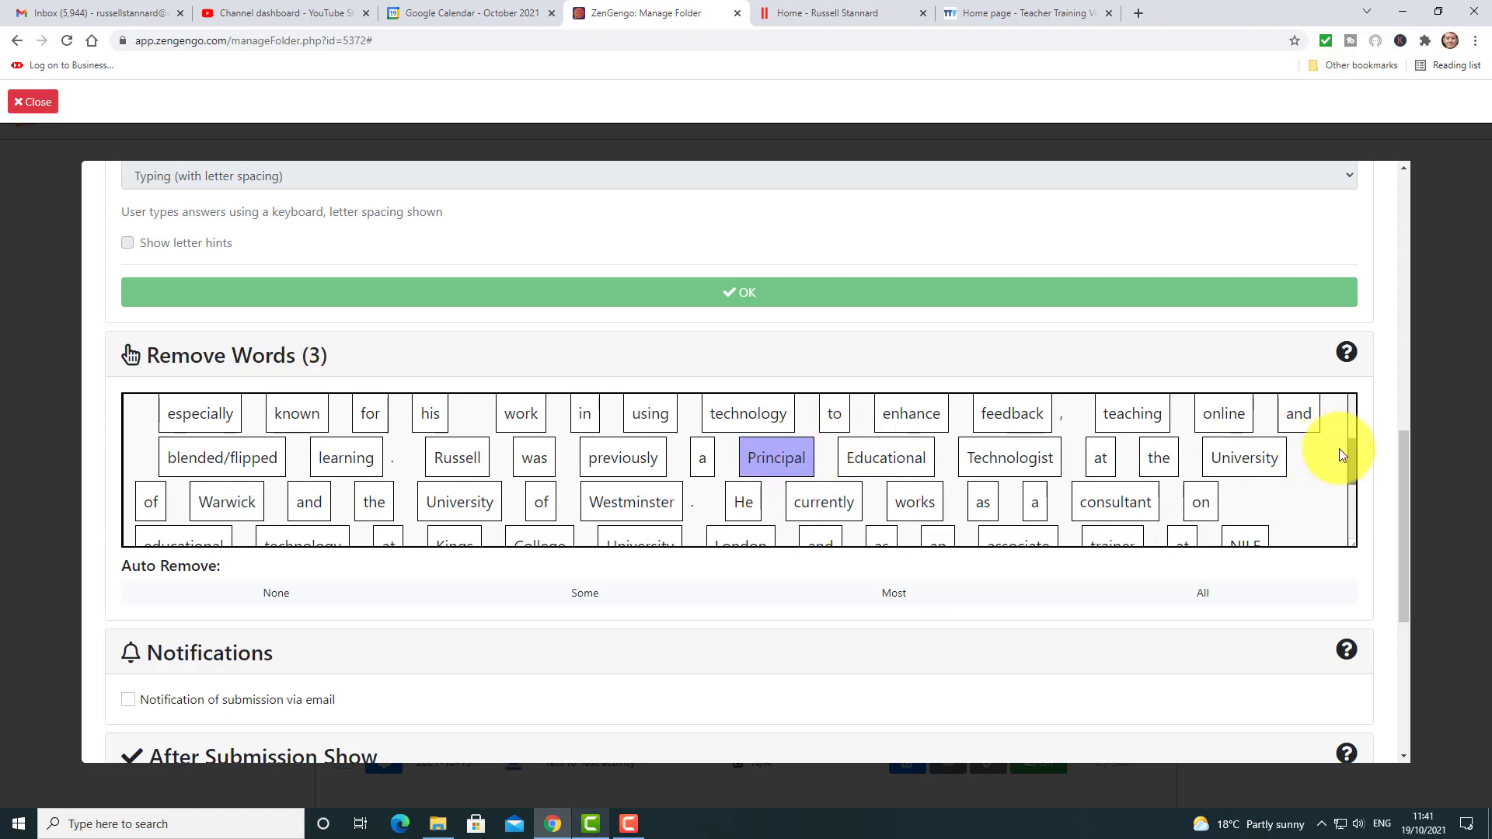
left_click_drag(1355, 458, 1345, 482)
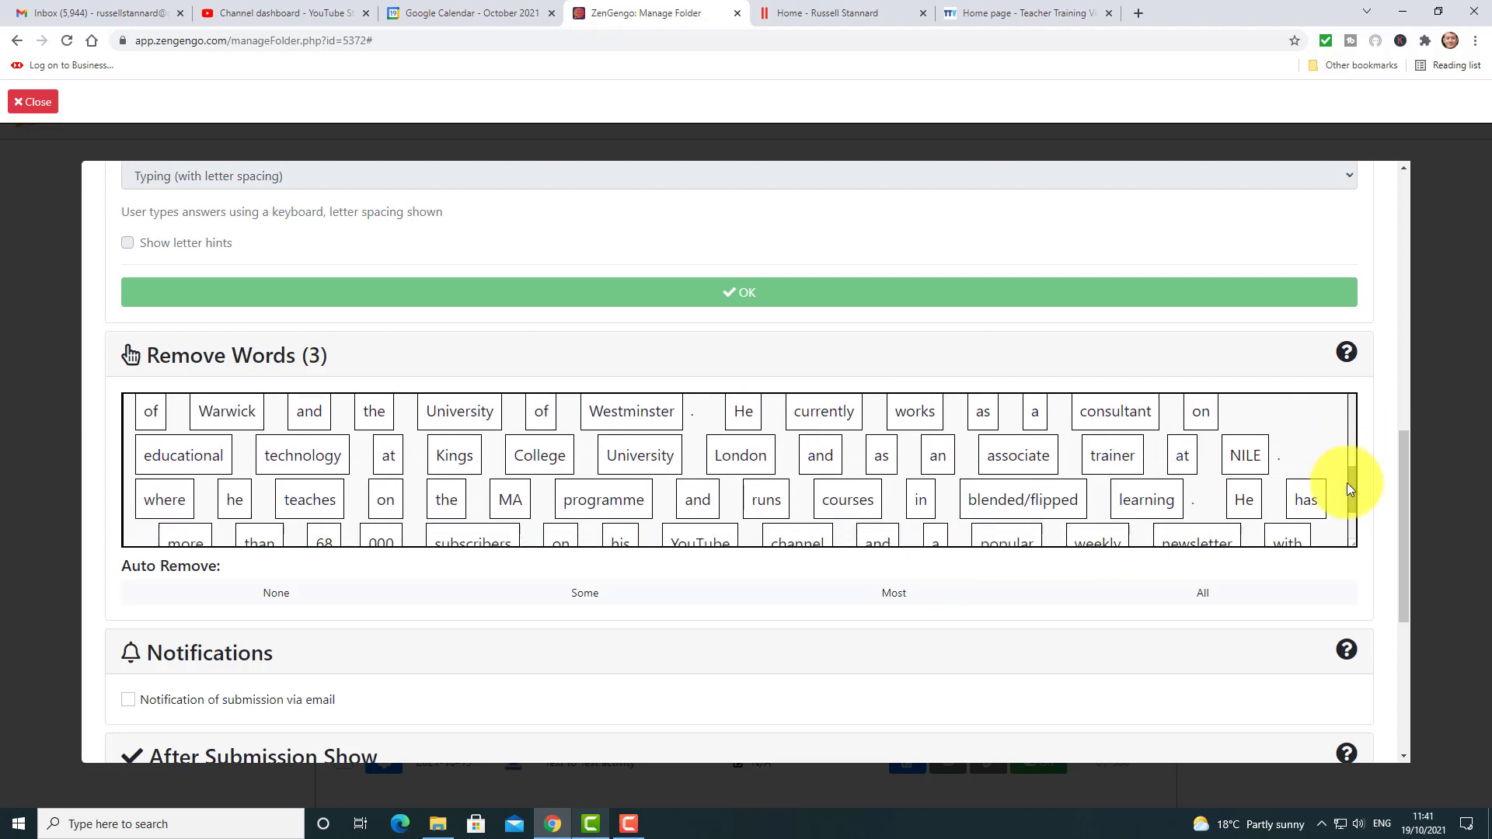
Step: Mark University, programme, channel and the final subscribers for removal
left_click(634, 457)
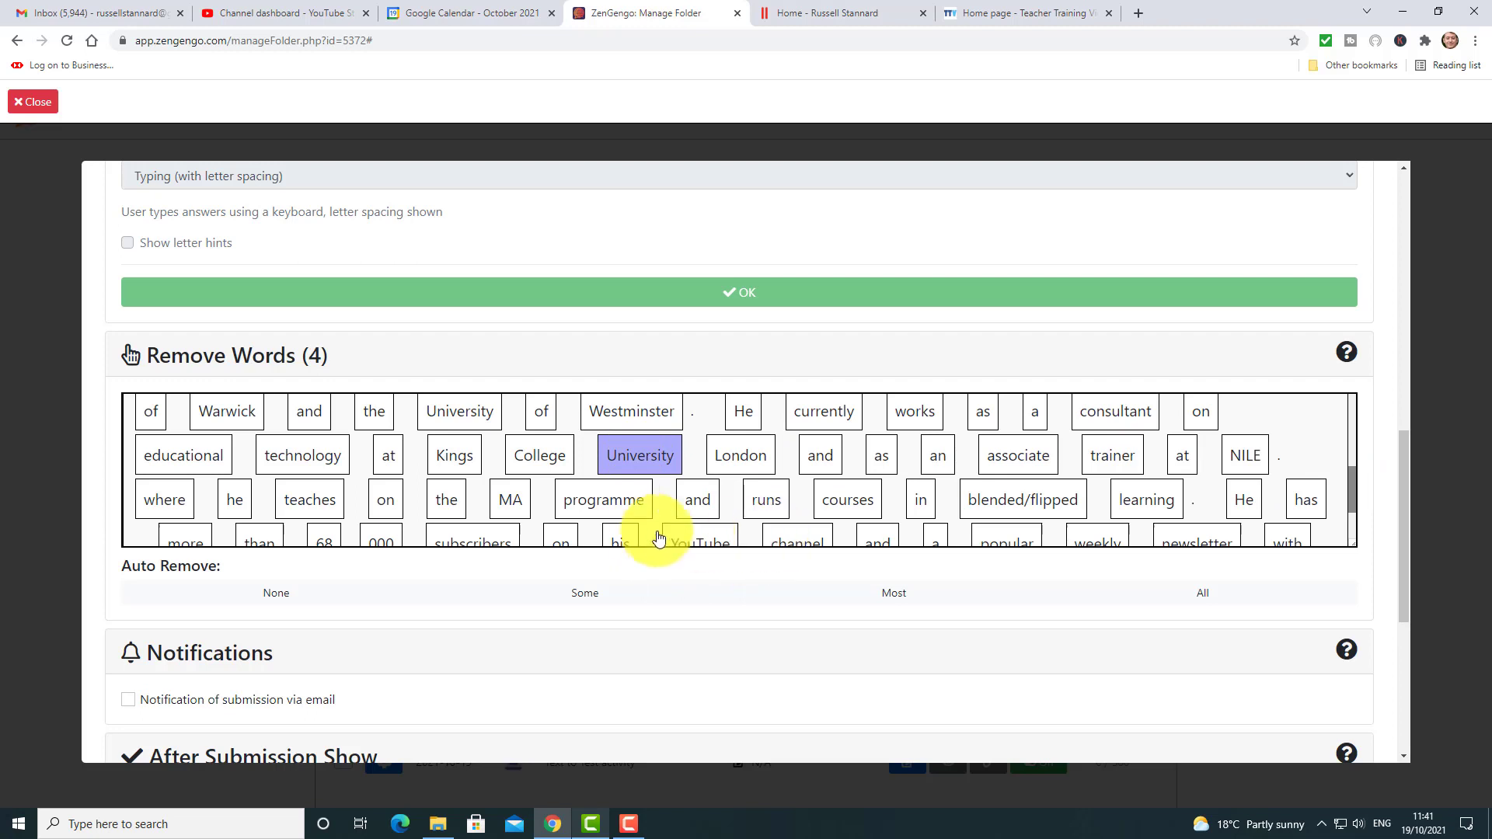
left_click(613, 509)
left_click_drag(1349, 488, 1349, 519)
left_click(800, 465)
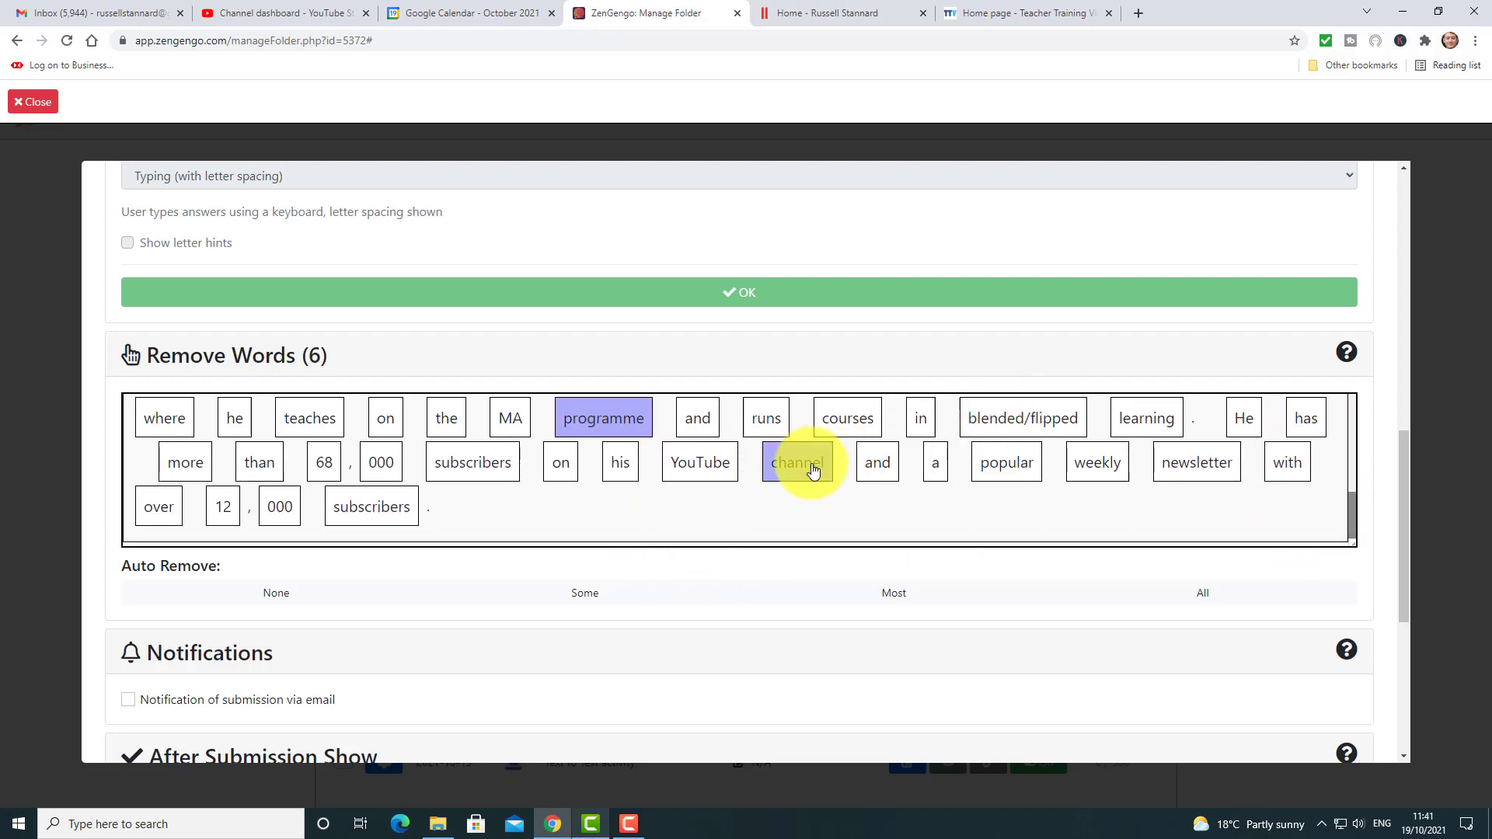
left_click(352, 514)
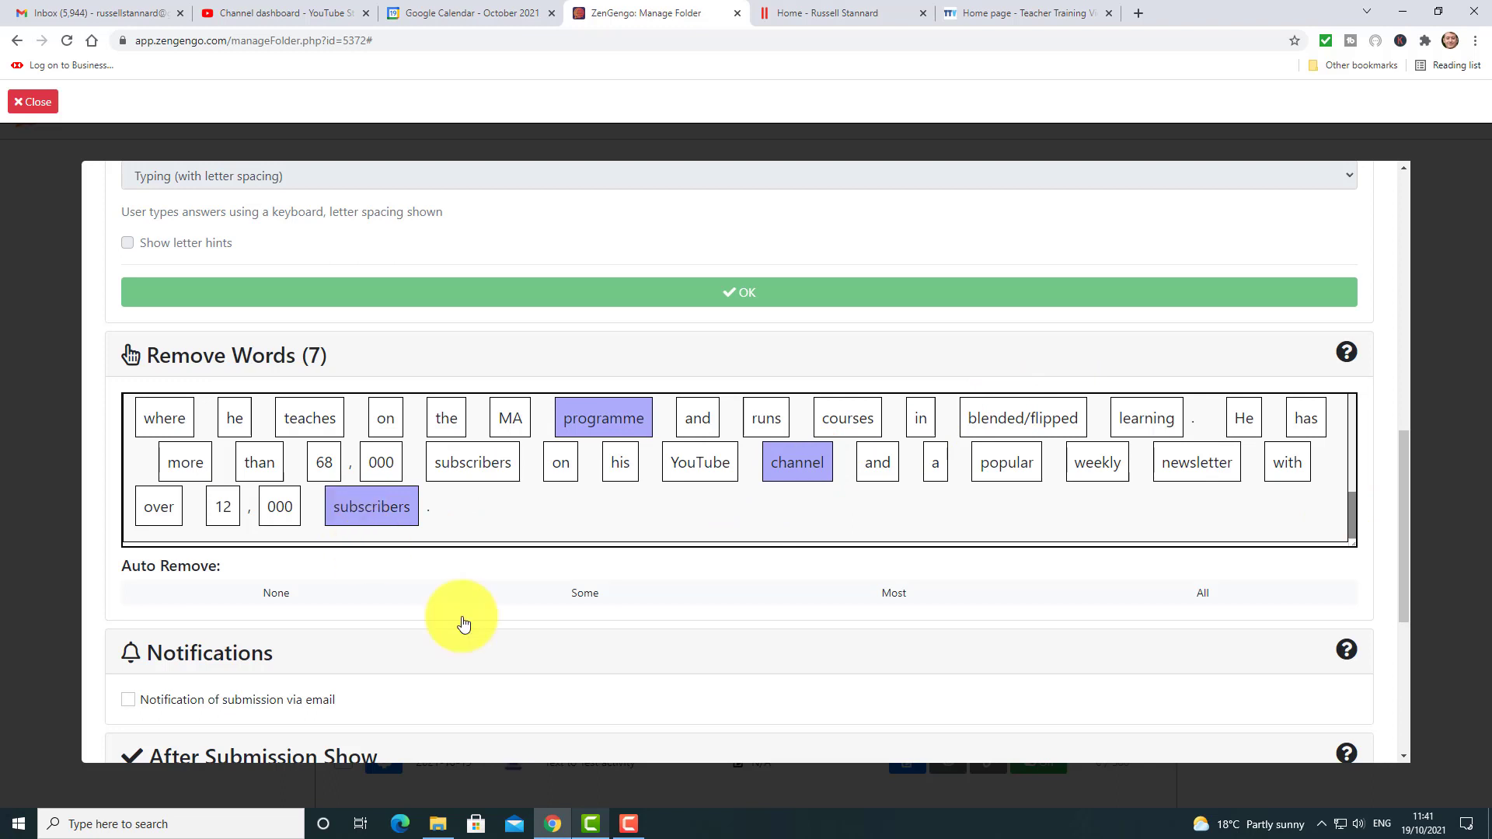
left_click_drag(1401, 539, 1392, 622)
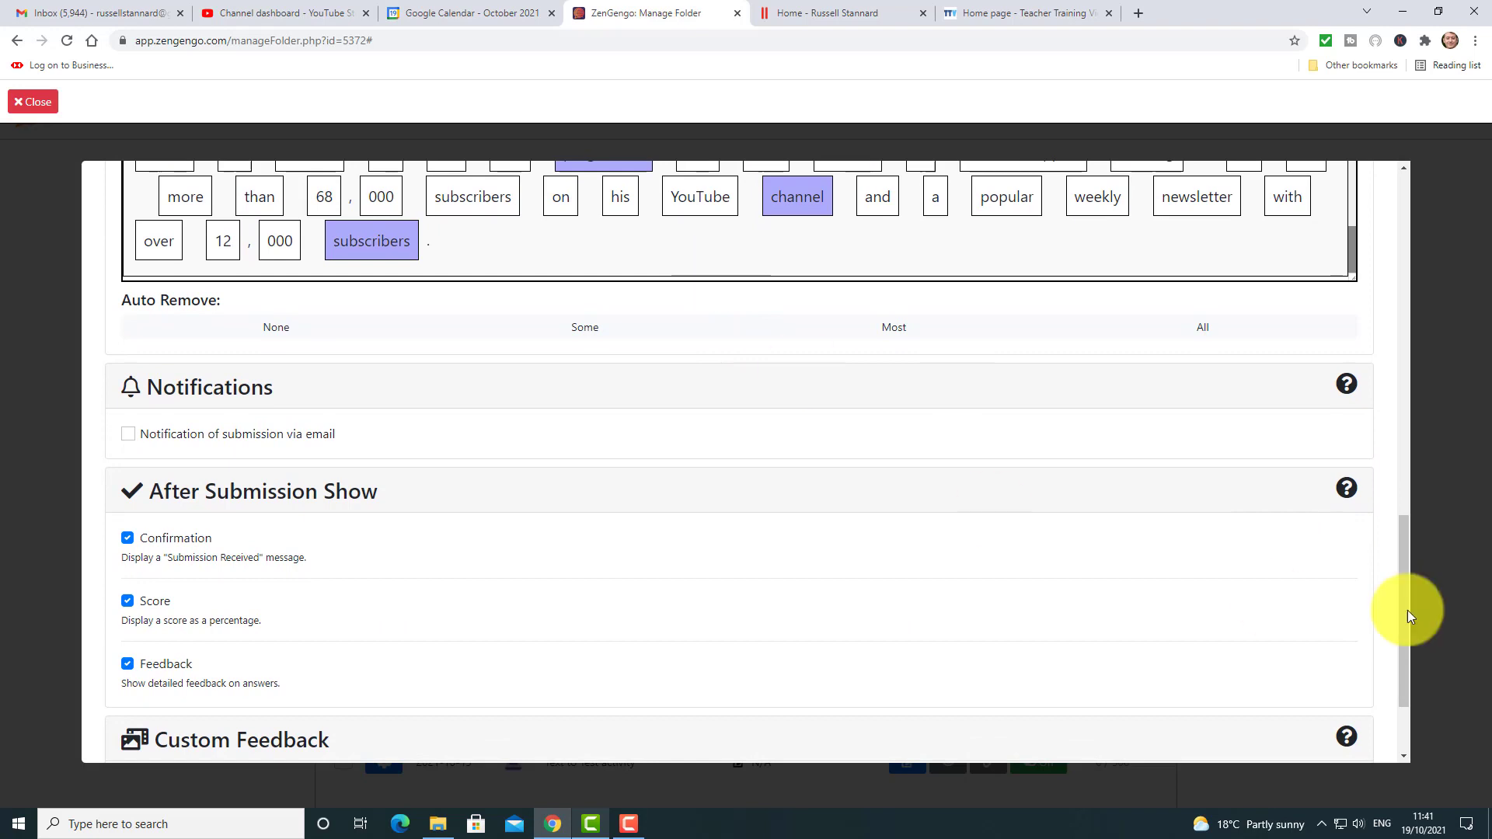
left_click_drag(1395, 577, 1400, 656)
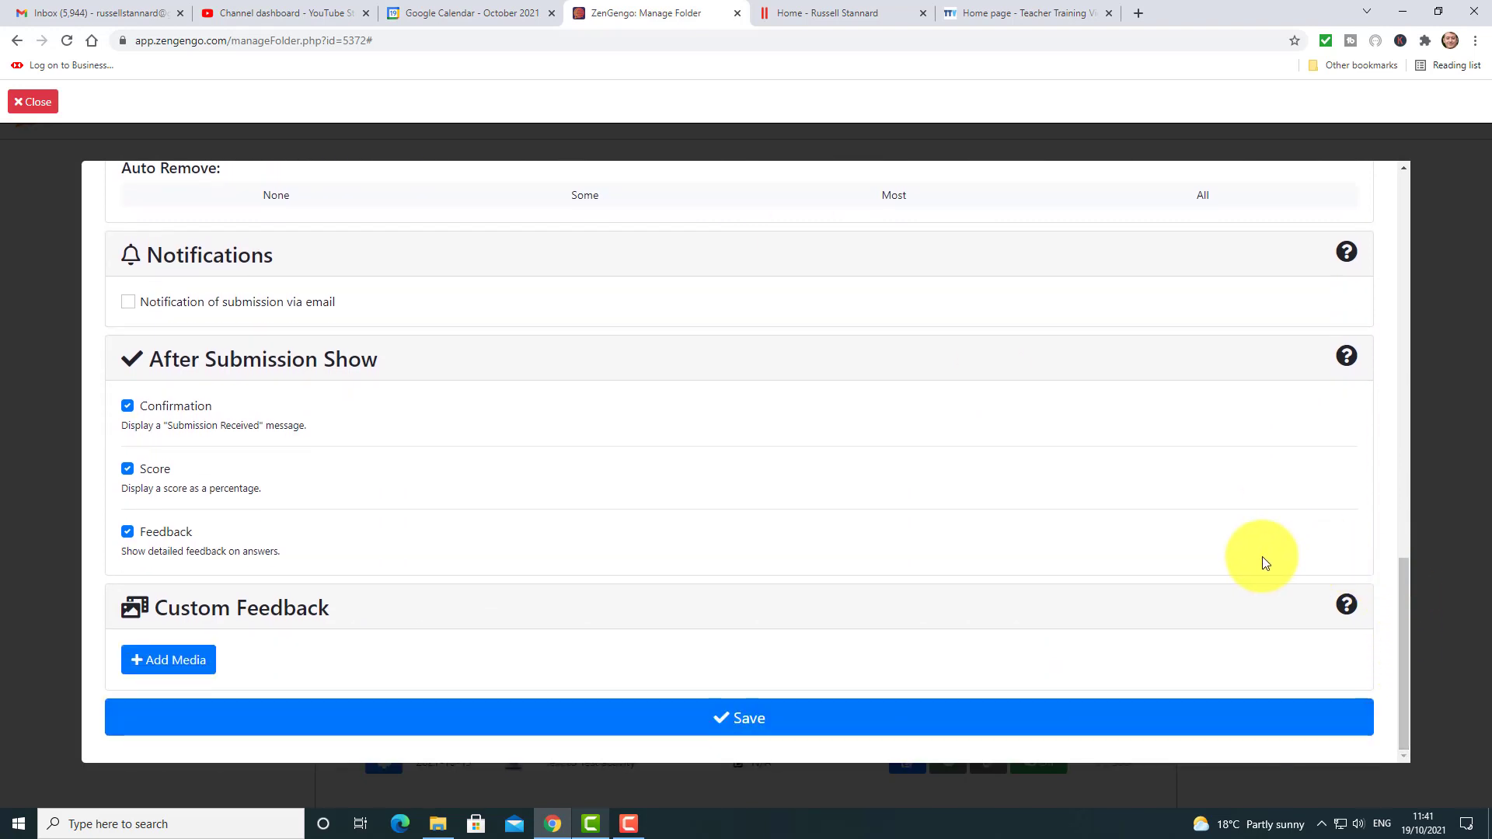
Step: Save the gap-fill assignment and copy its student link
left_click(740, 721)
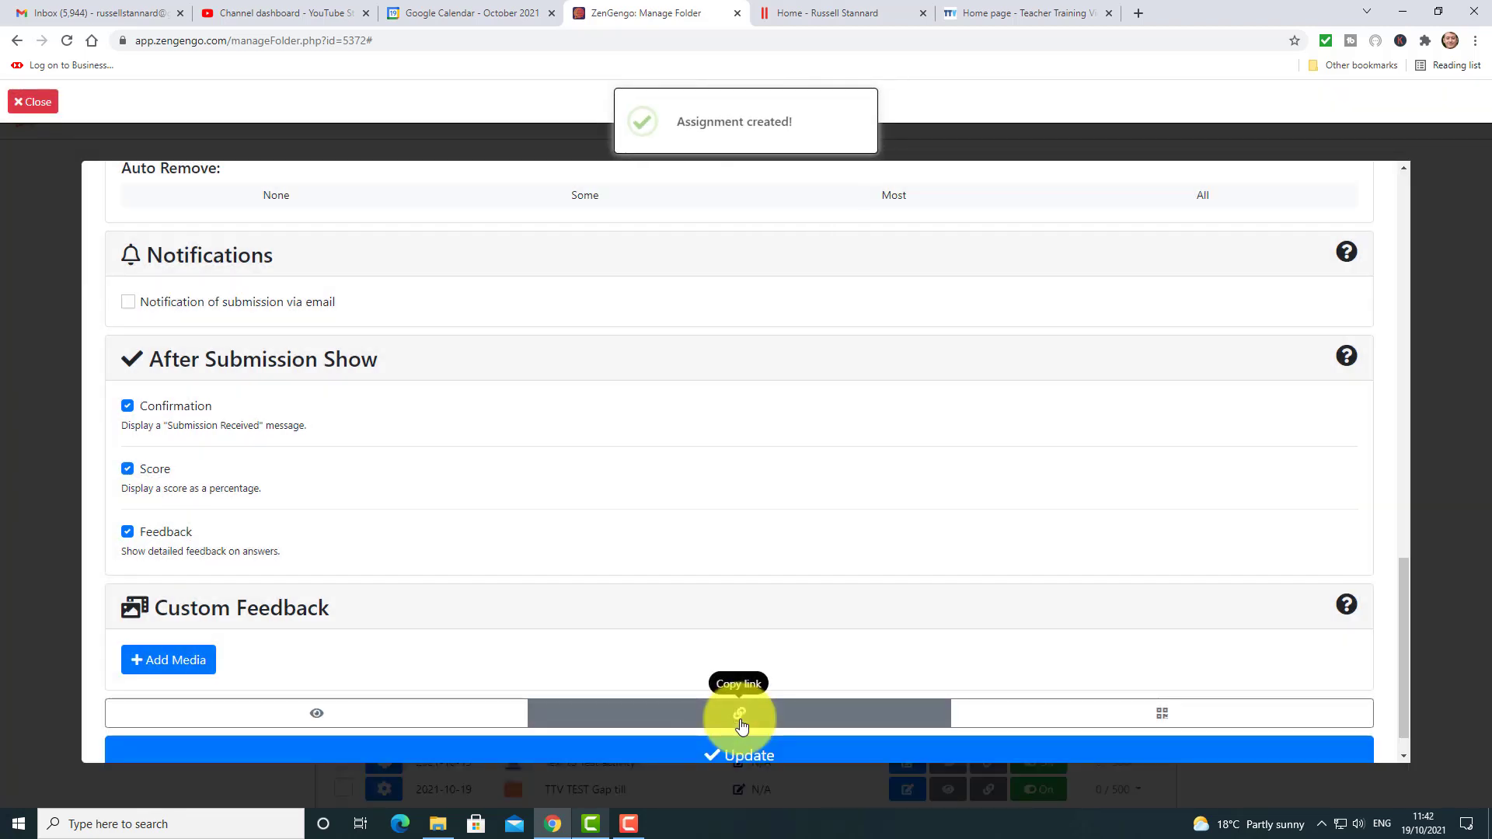
left_click(739, 722)
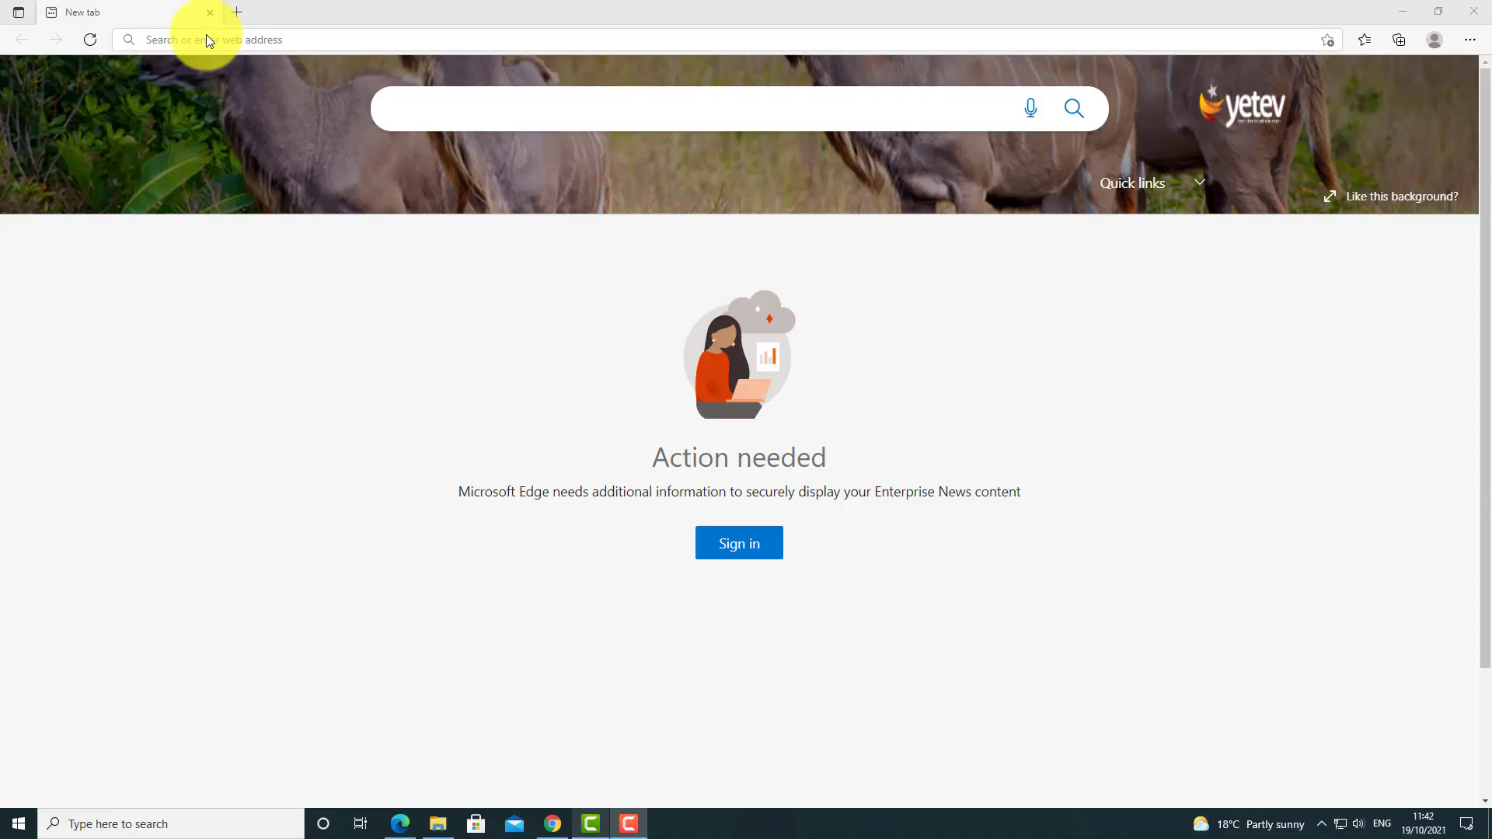
left_click(207, 35)
Step: Open the pasted assignment link in Edge as a student and play part of the audio
type("https://a.ttd.ac/XNPND")
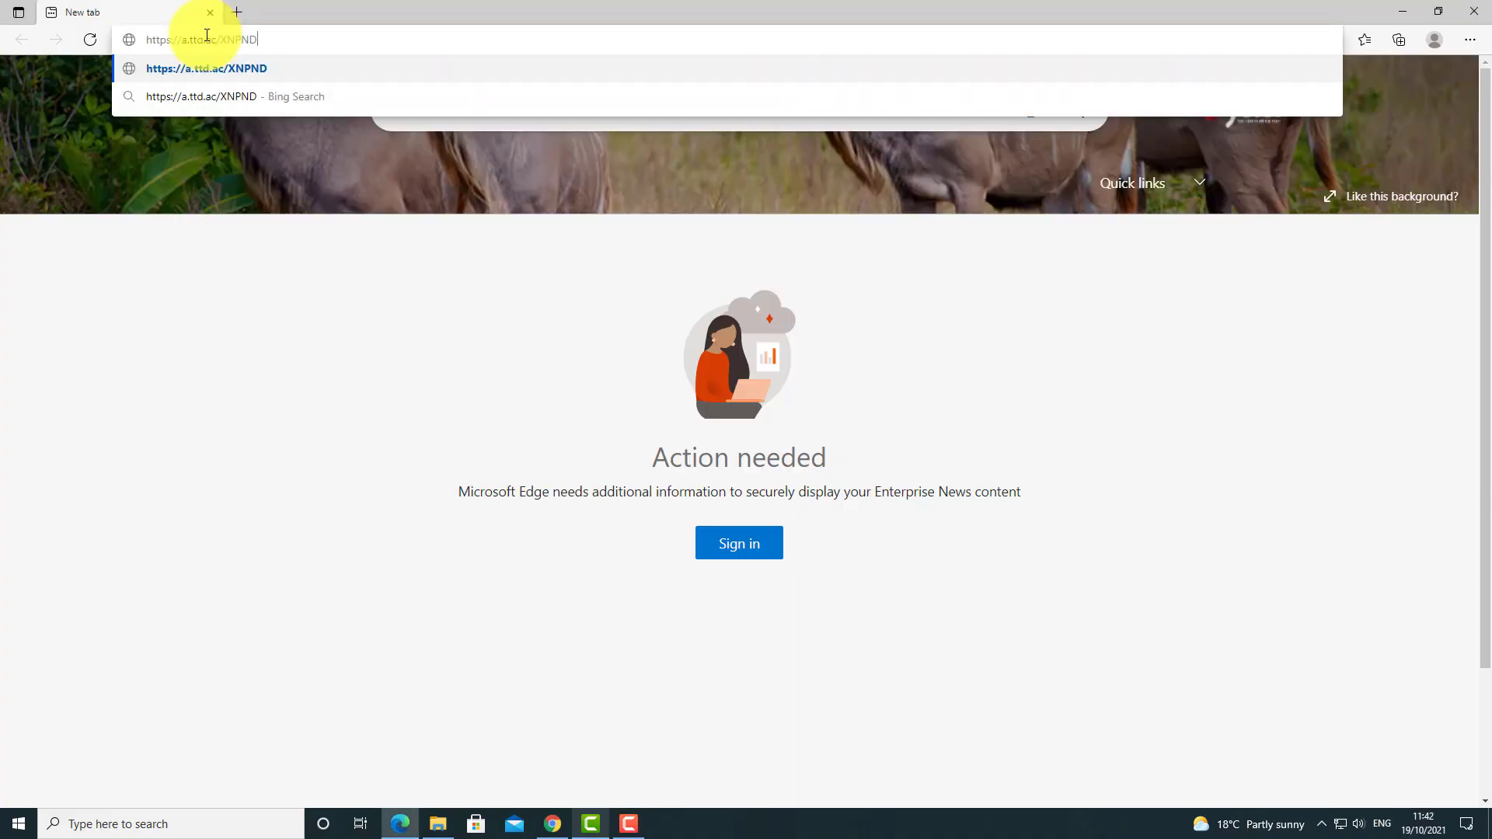
key("Return")
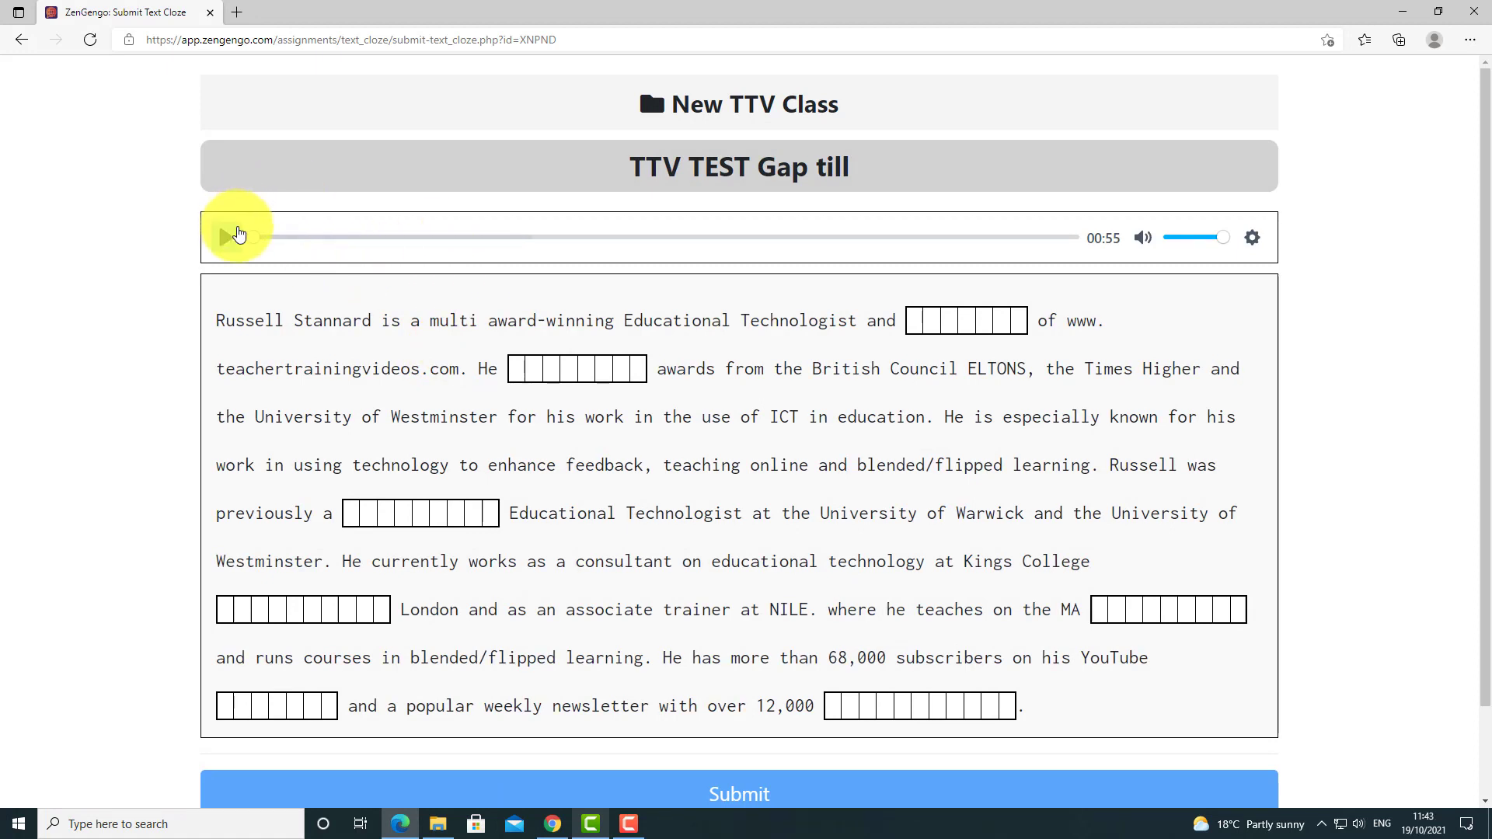
left_click(227, 247)
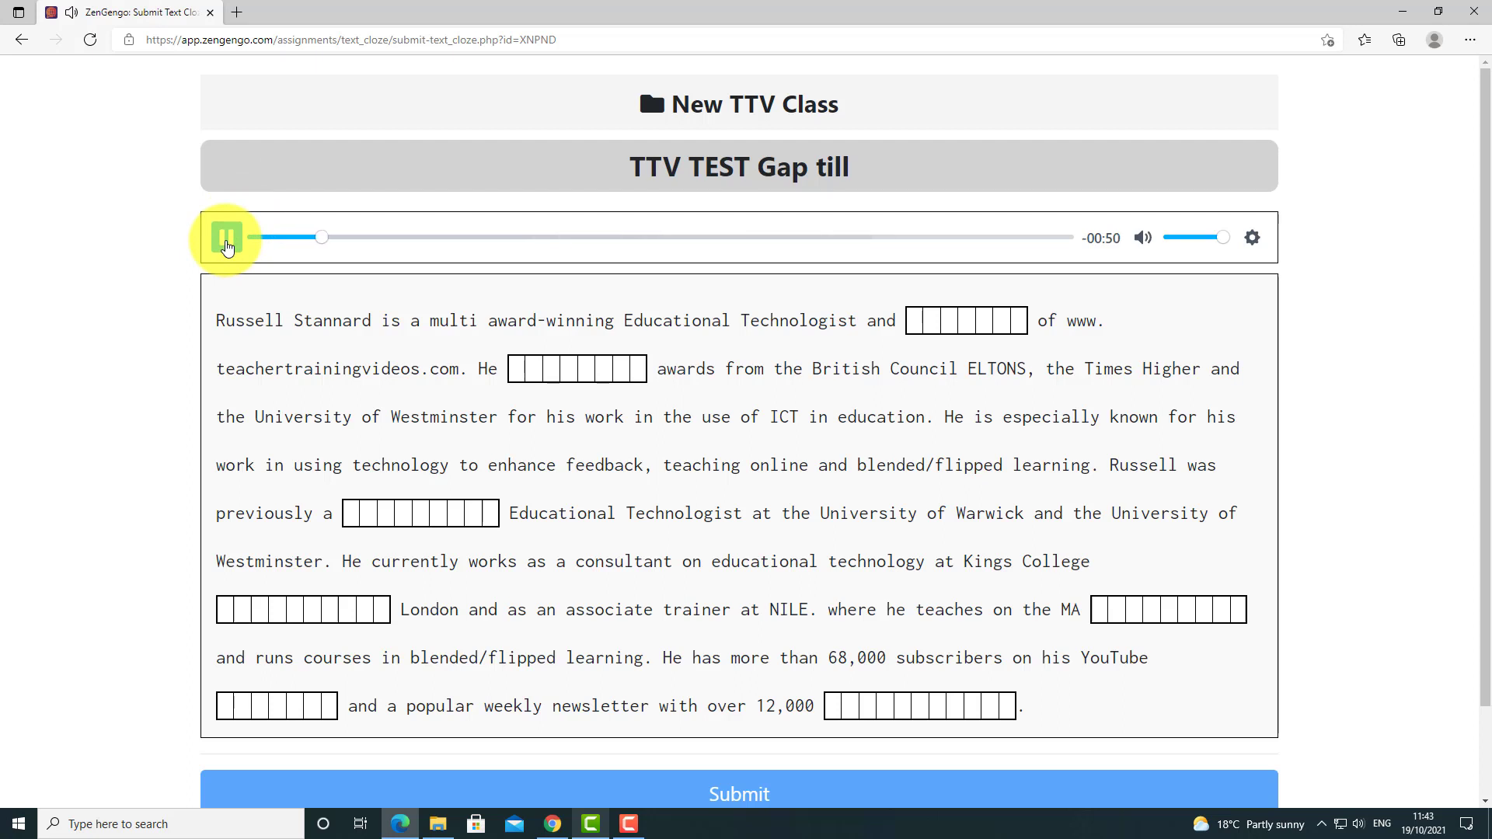
left_click(227, 247)
Step: Fill the first four gaps, starting with 'founder', then placeholder answers
left_click(922, 324)
type("founder")
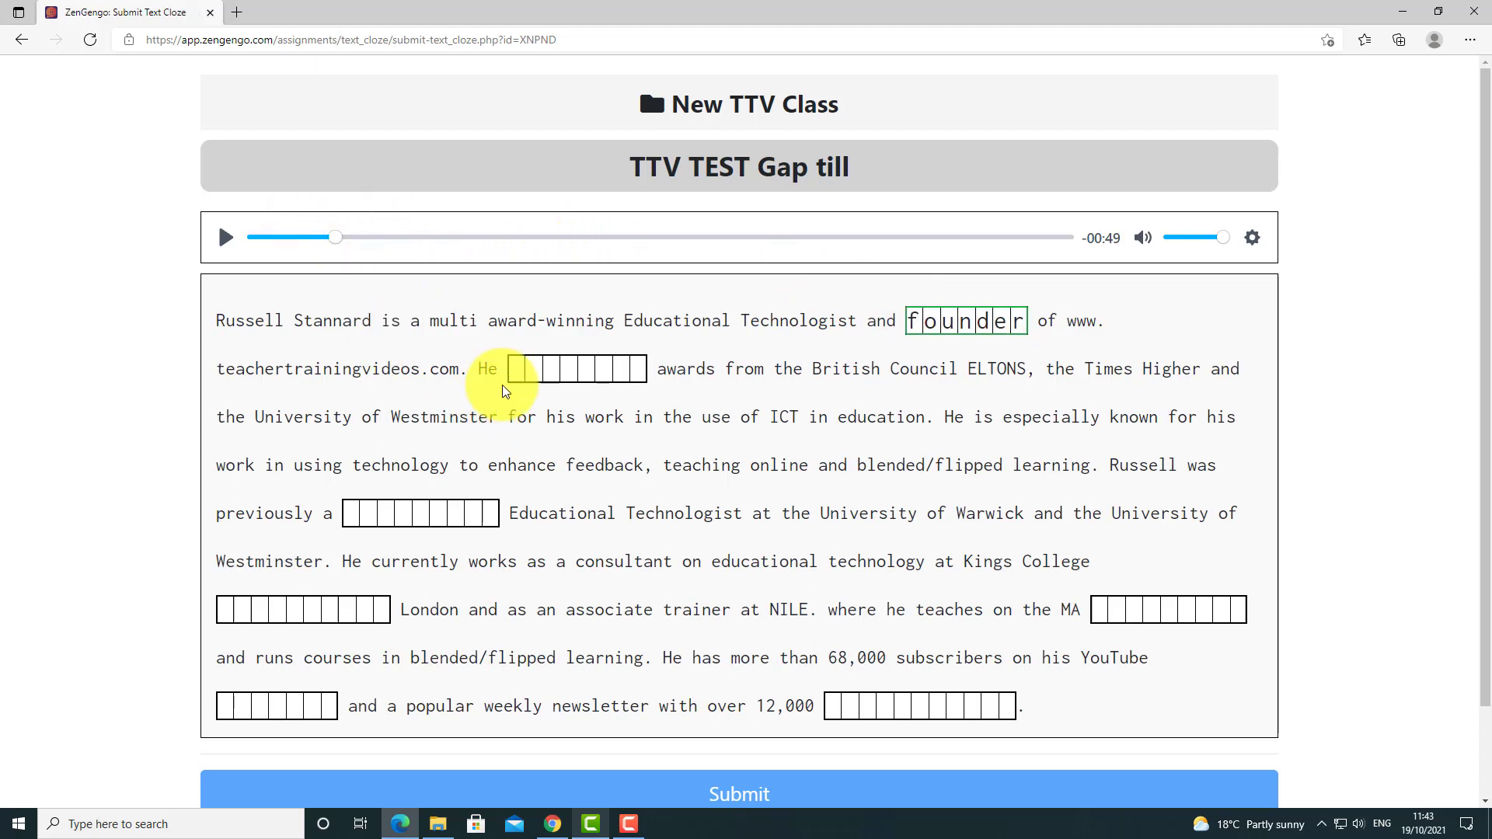
left_click(521, 368)
type("ffasfasf")
left_click(362, 516)
type("ffsdfsafs")
left_click(1098, 616)
type("fsfsfsdfs")
Step: Fill the gaps after 12,000, after YouTube and before London, then submit the answers
left_click(839, 709)
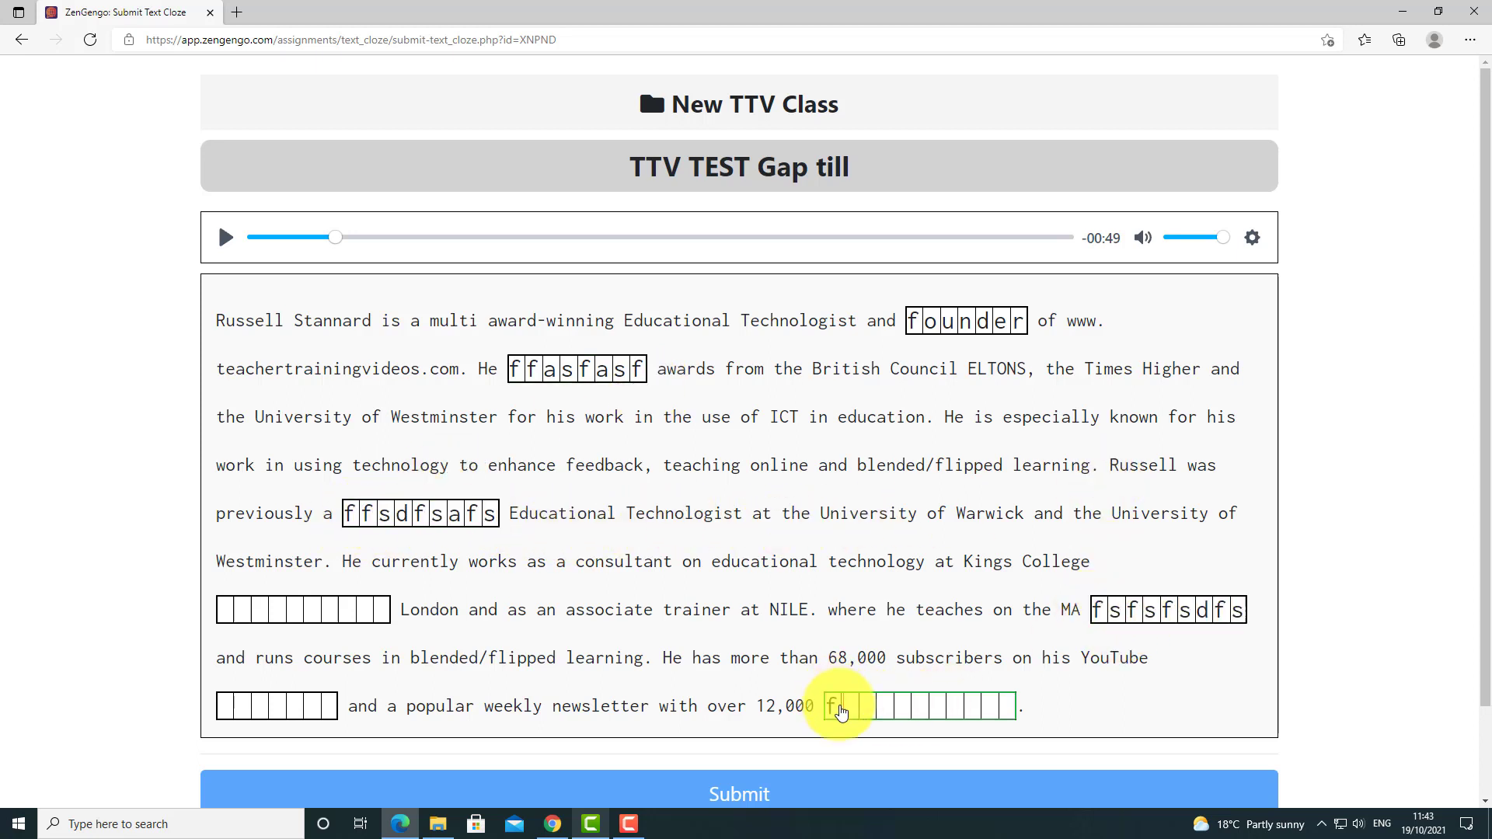
type("fsafasfsafs")
left_click(233, 712)
type("fsfsdfs")
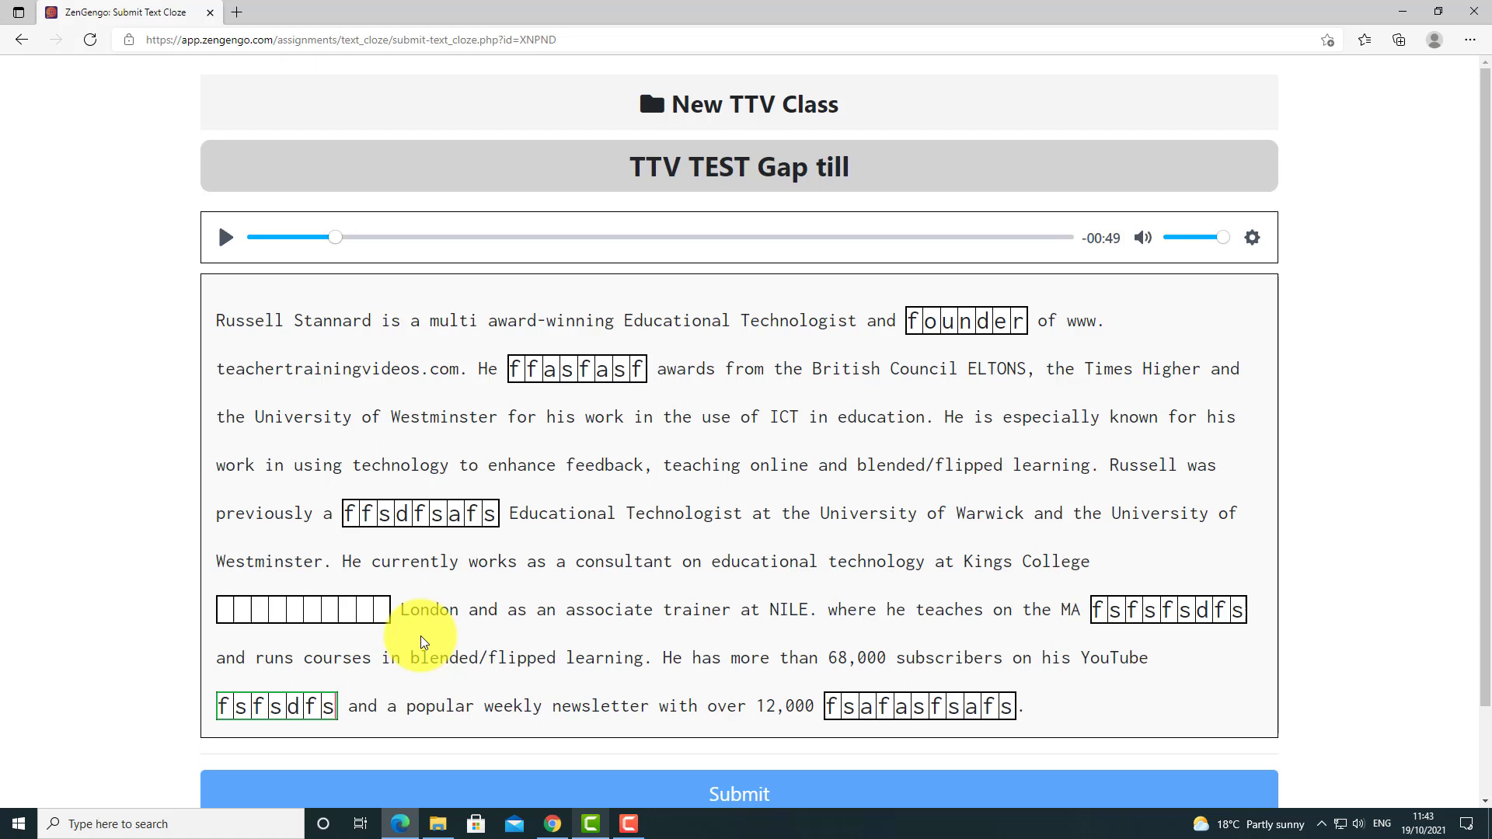
left_click(223, 610)
type("asfsf")
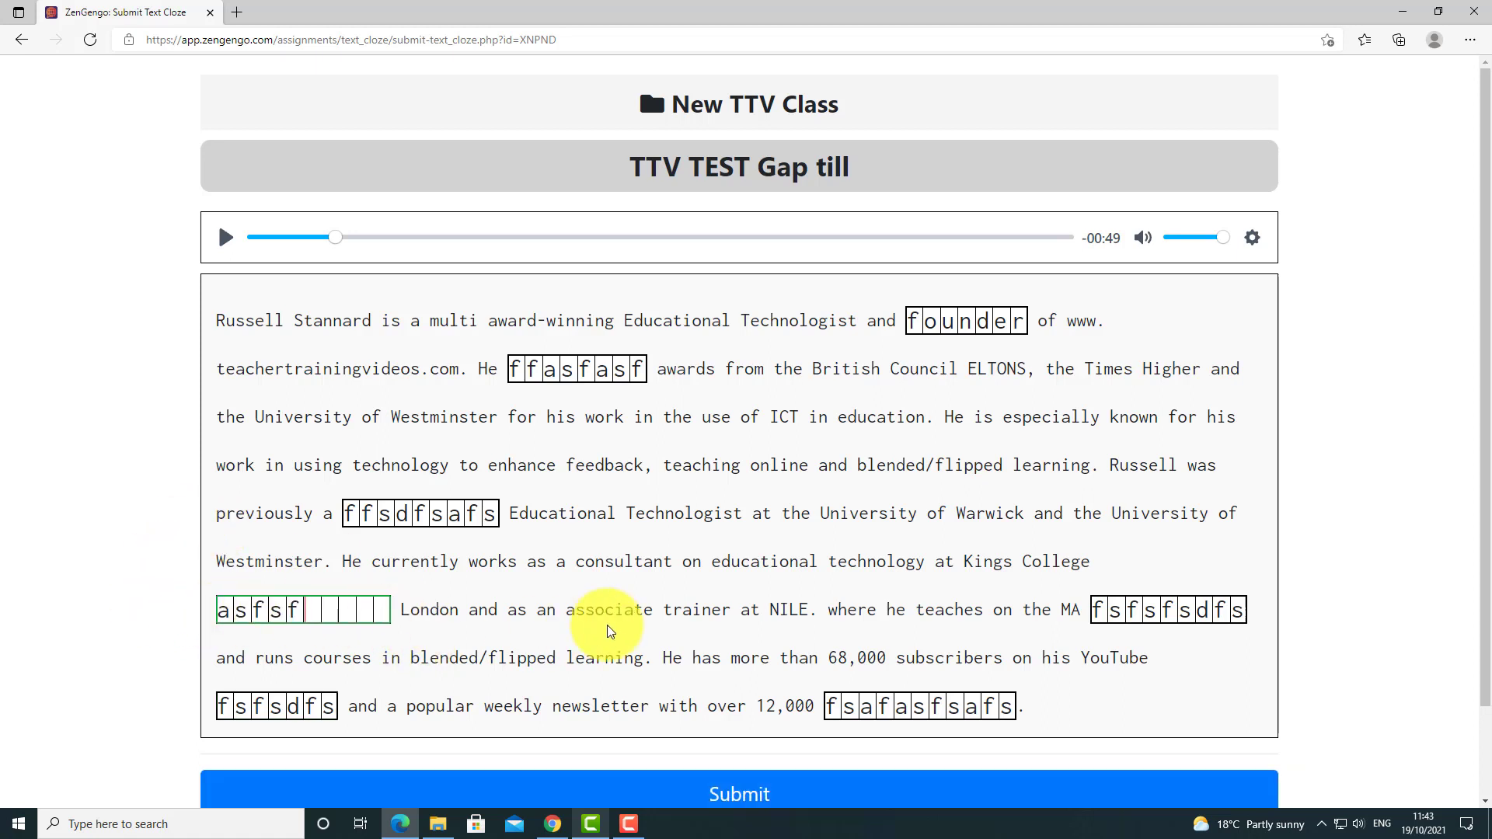
type("dffds")
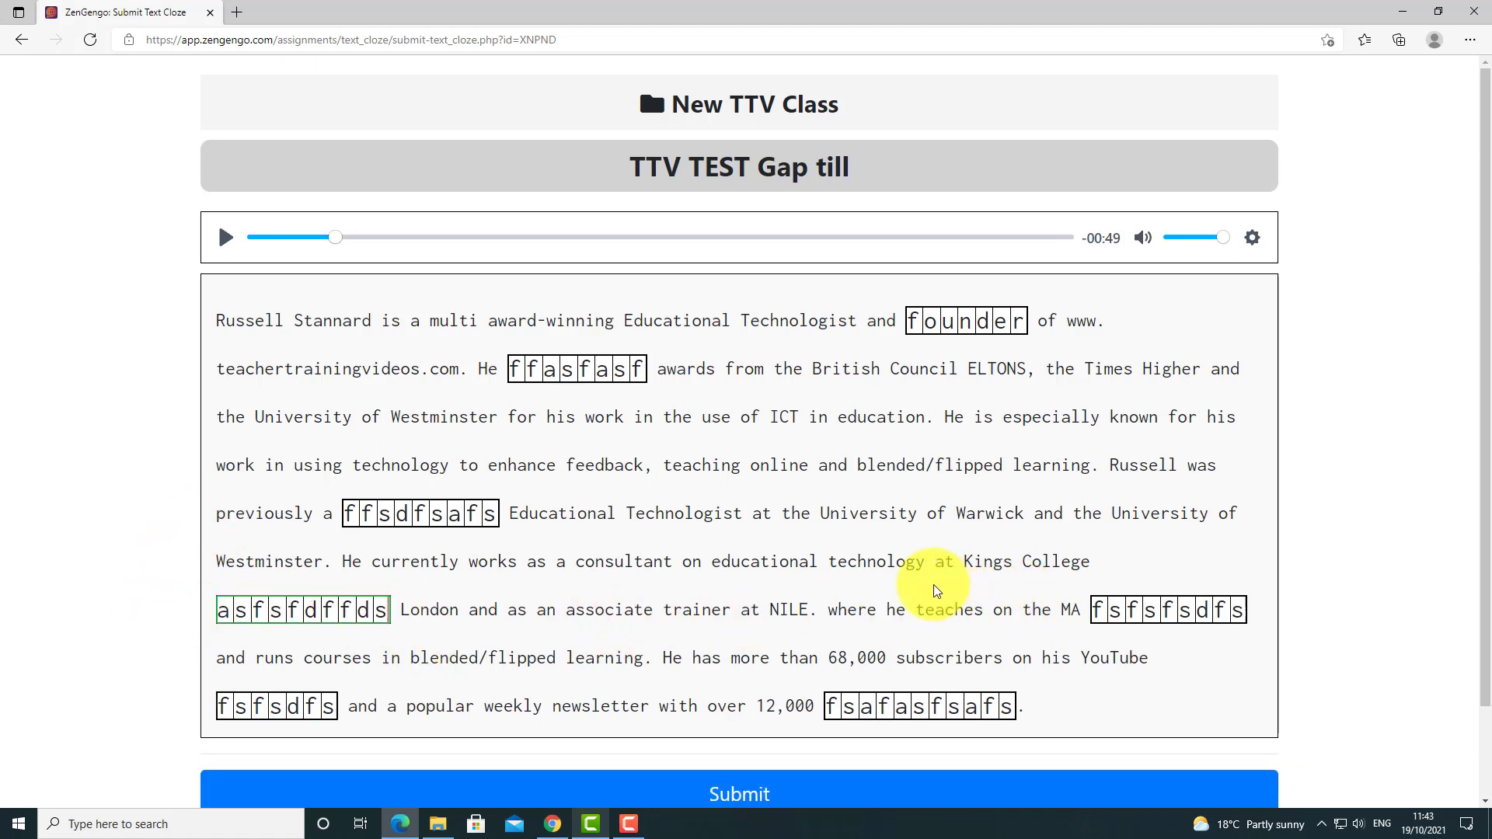
left_click(732, 791)
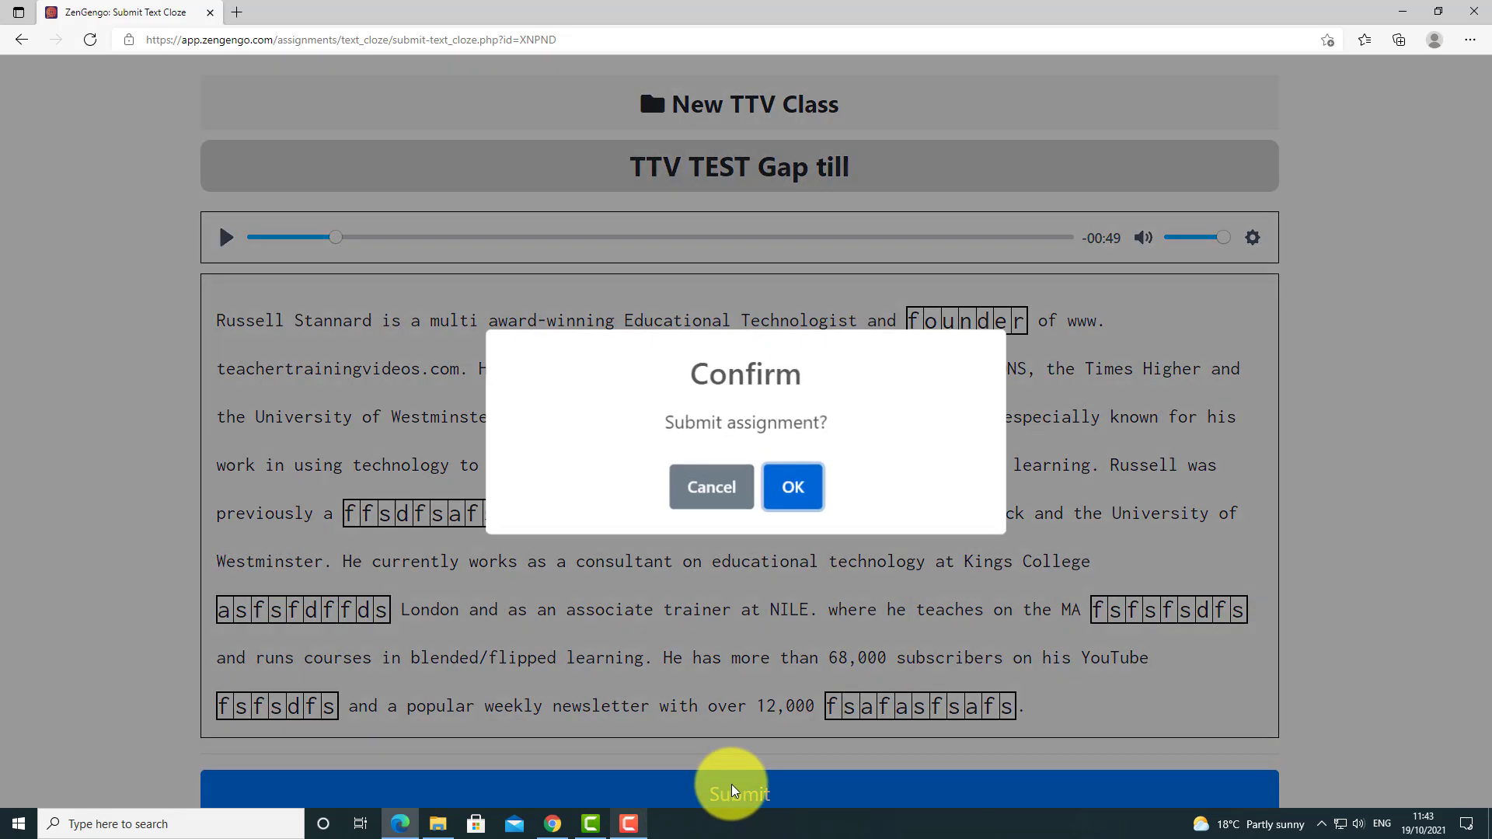
Step: Confirm the submission with OK in the Submit assignment dialog
left_click(804, 488)
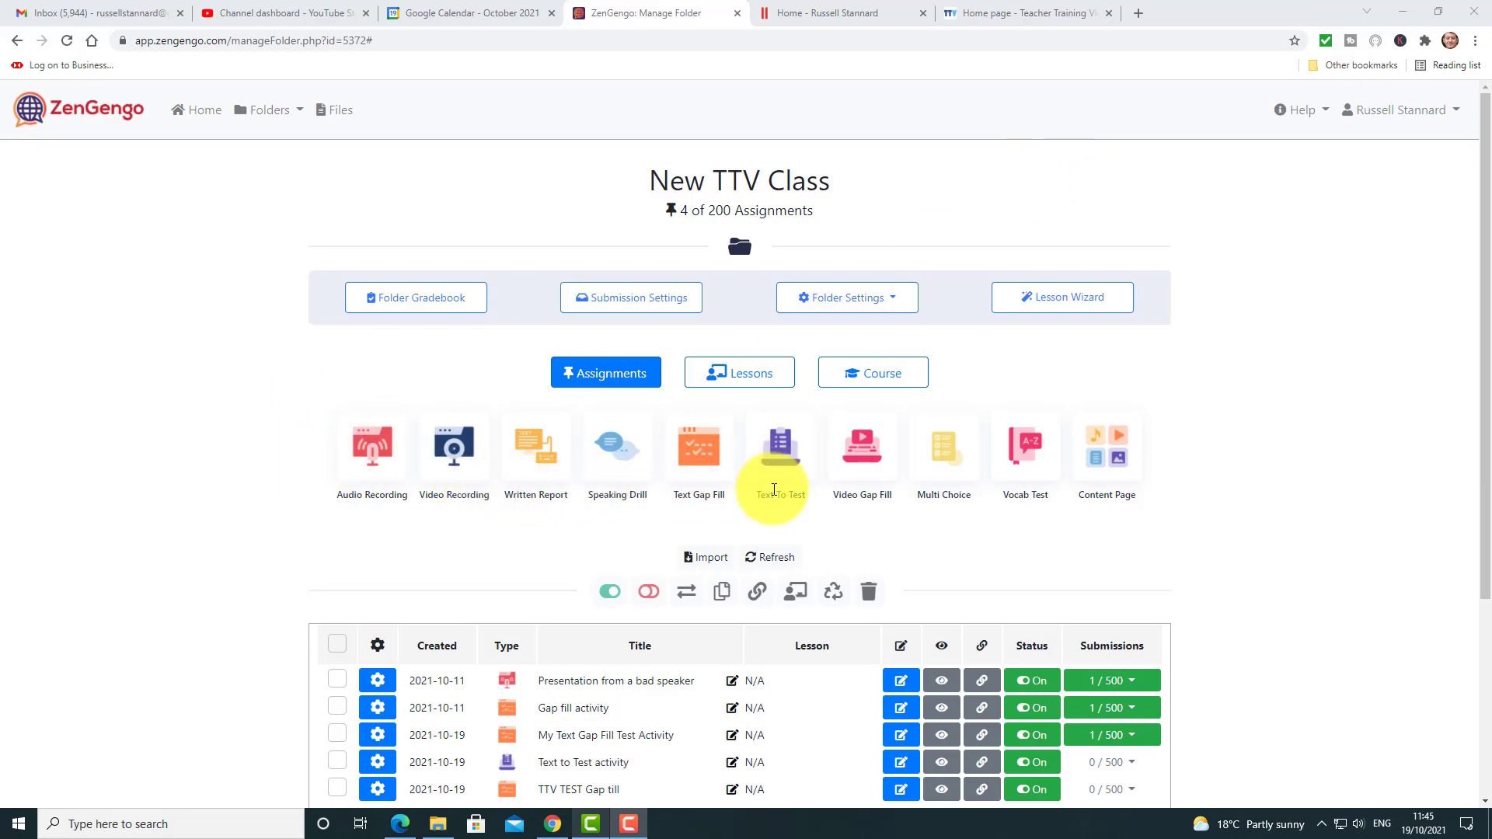
Step: Start a new Text To Test assignment titled Activity 3
left_click(783, 455)
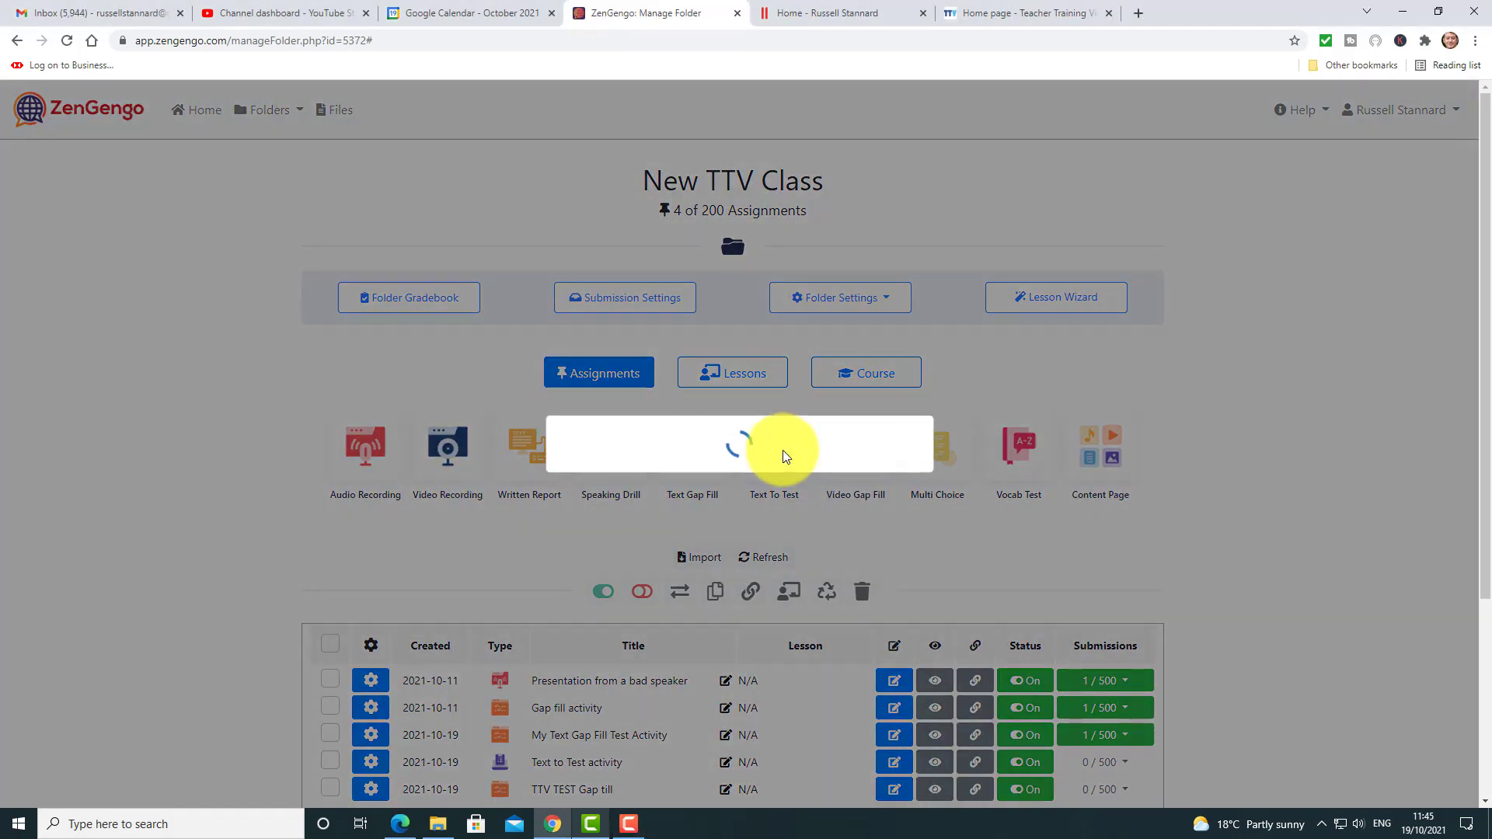
left_click(229, 349)
type("Activity 3")
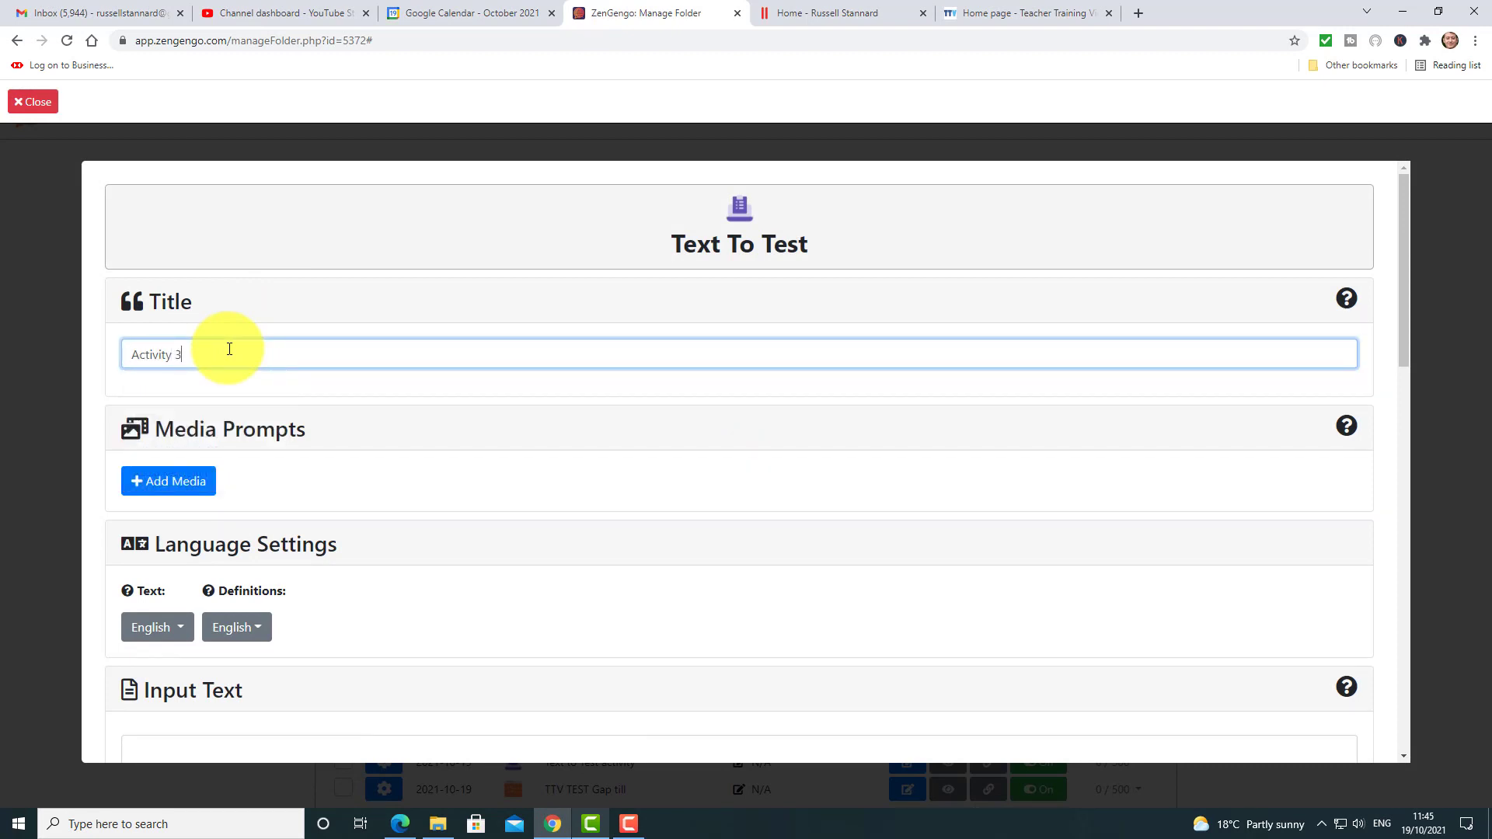
left_click_drag(1403, 289, 1419, 390)
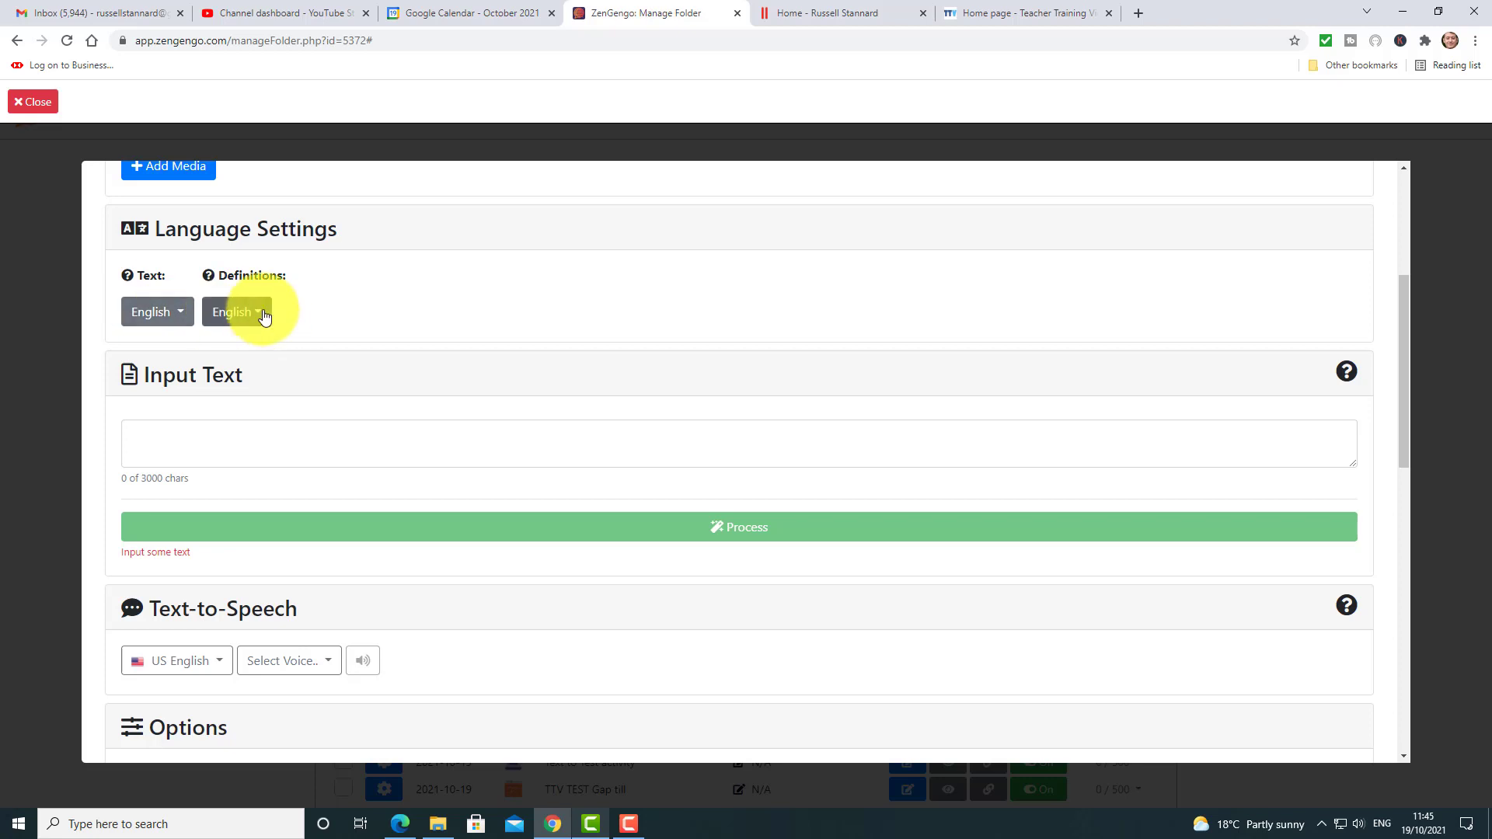
Step: Keep English as the text language and clear a stray paste from the Input Text box
left_click(197, 443)
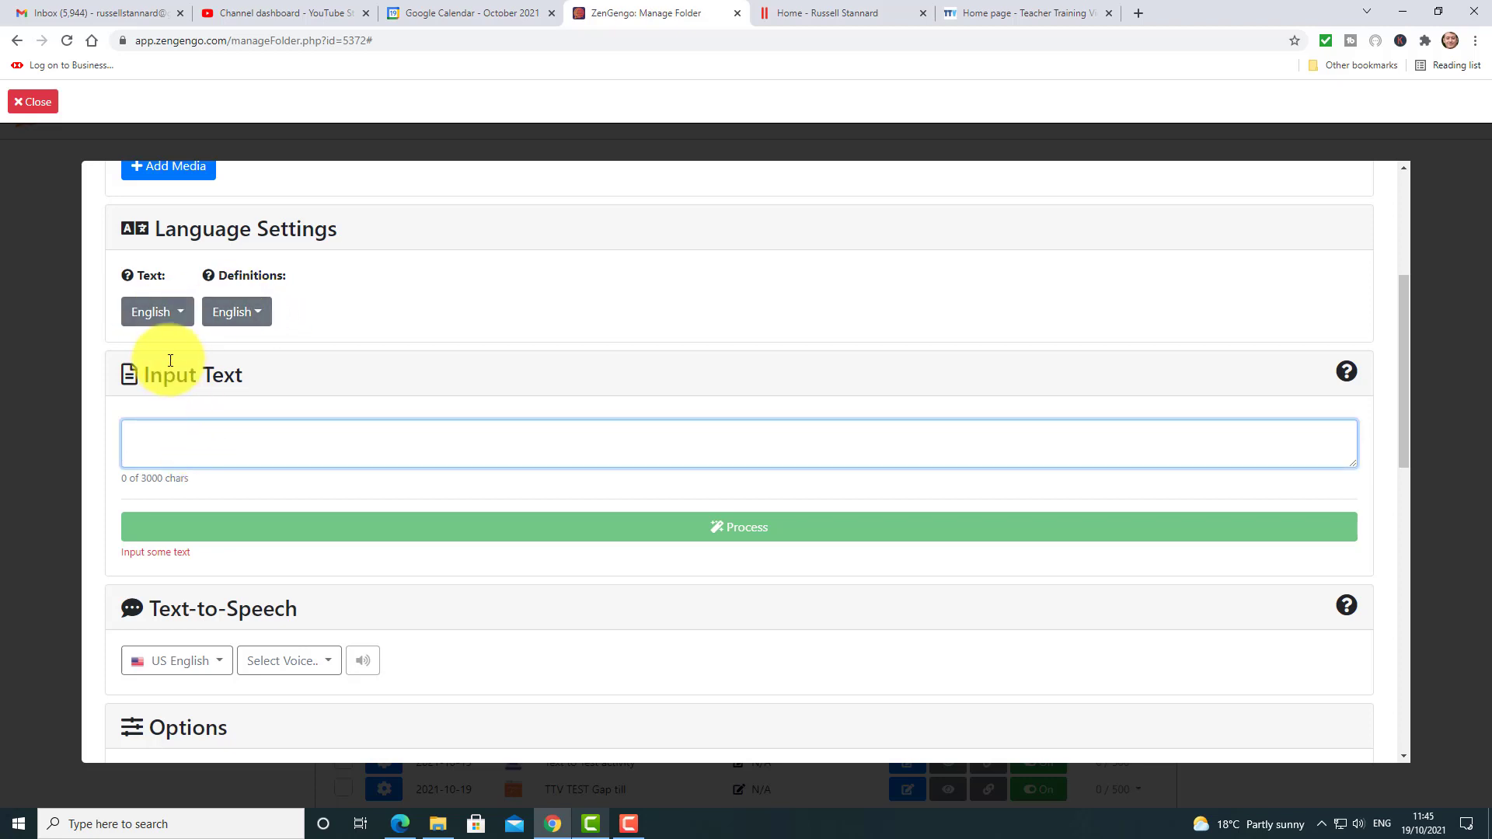
left_click(184, 313)
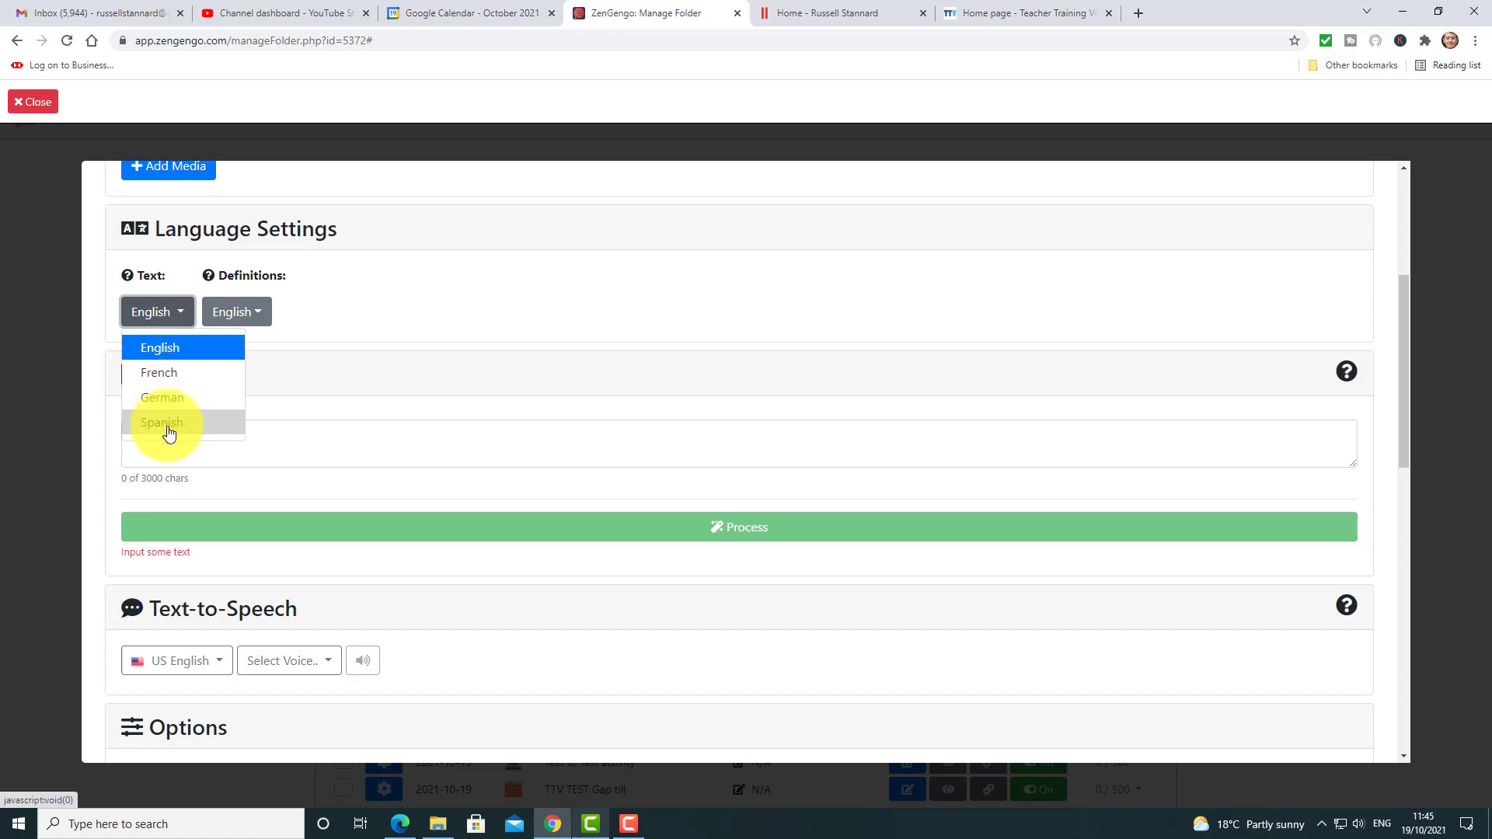
left_click(167, 314)
left_click(194, 439)
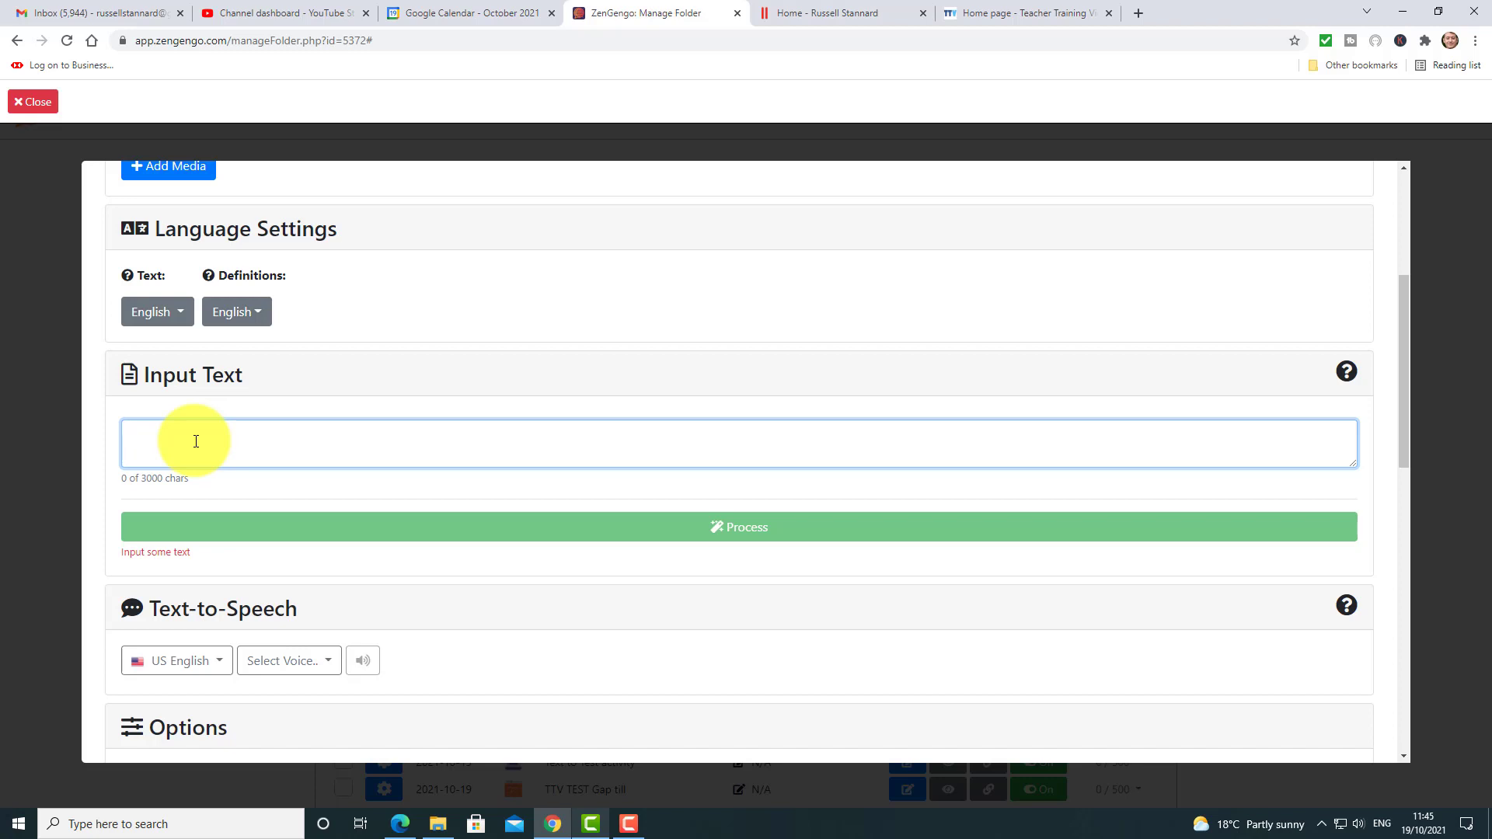
type("https://a.ttv.ac/XNPND")
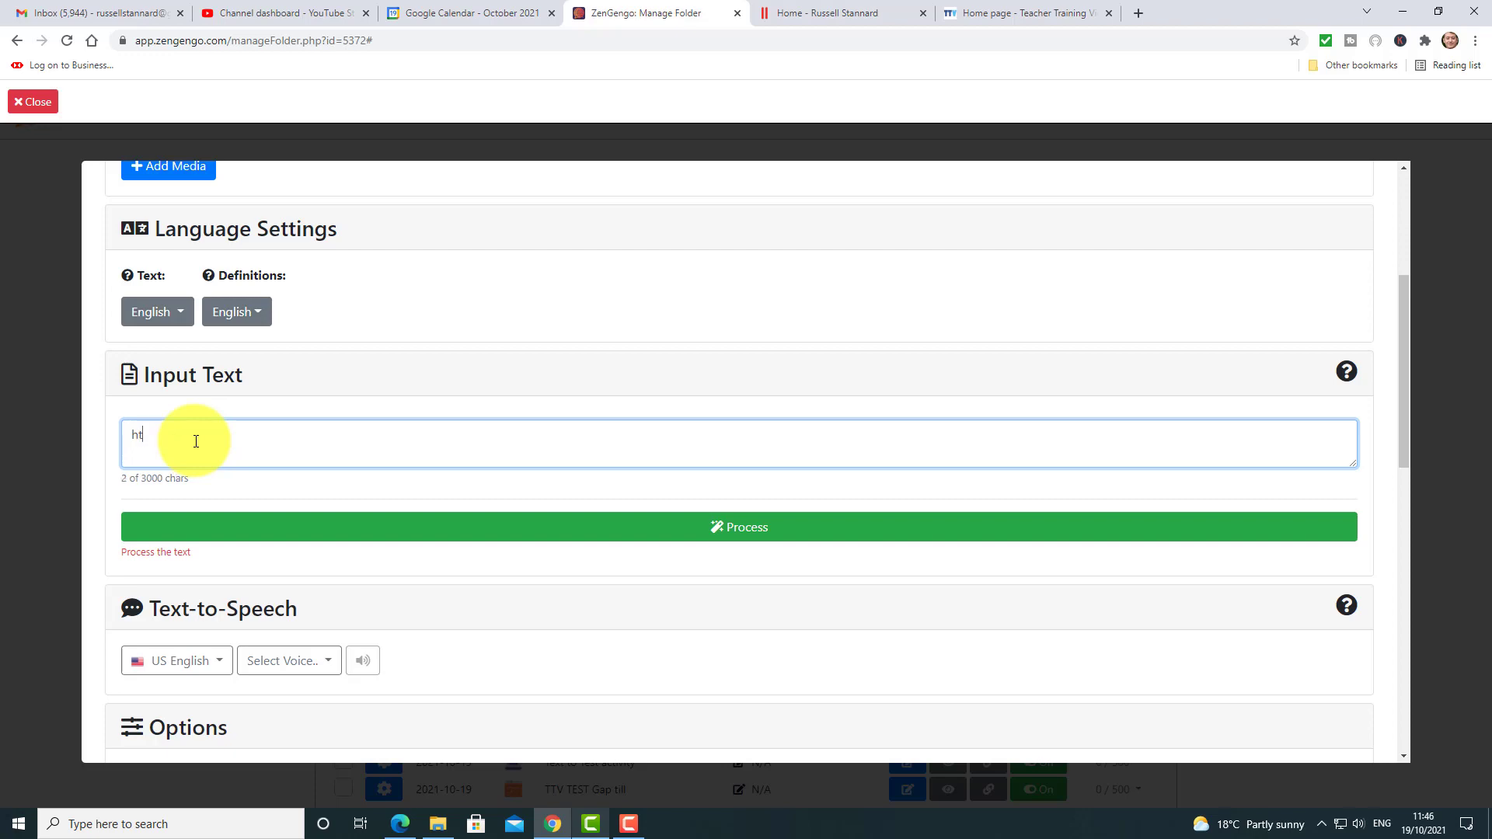
key("BackSpace")
key("BackSpace")
key("BackSpace")
left_click(820, 15)
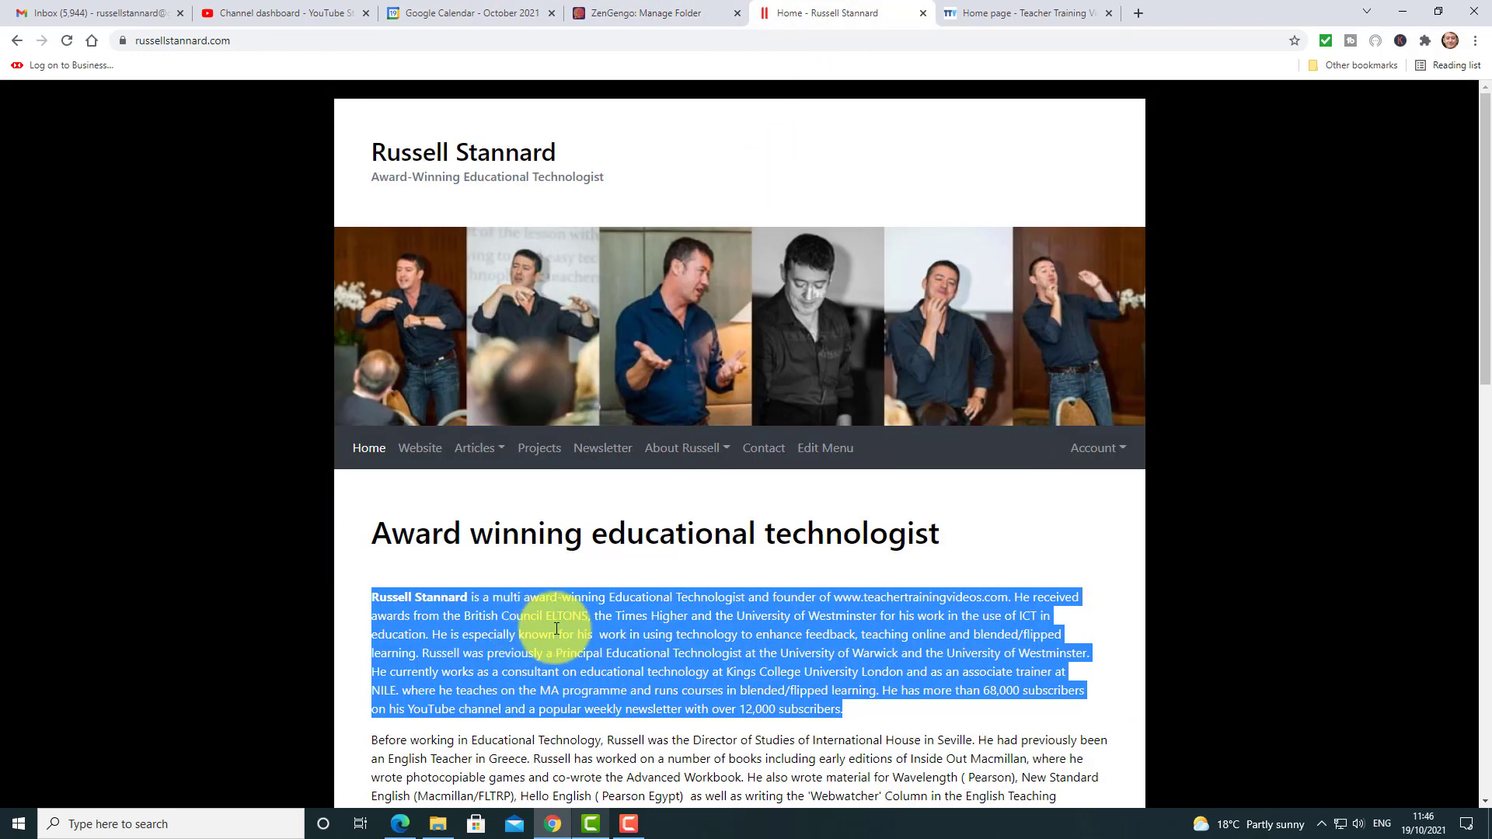
Step: Copy the second biography paragraph from the Russell Stannard website and return to ZenGengo
scroll(785, 610, "down", 5)
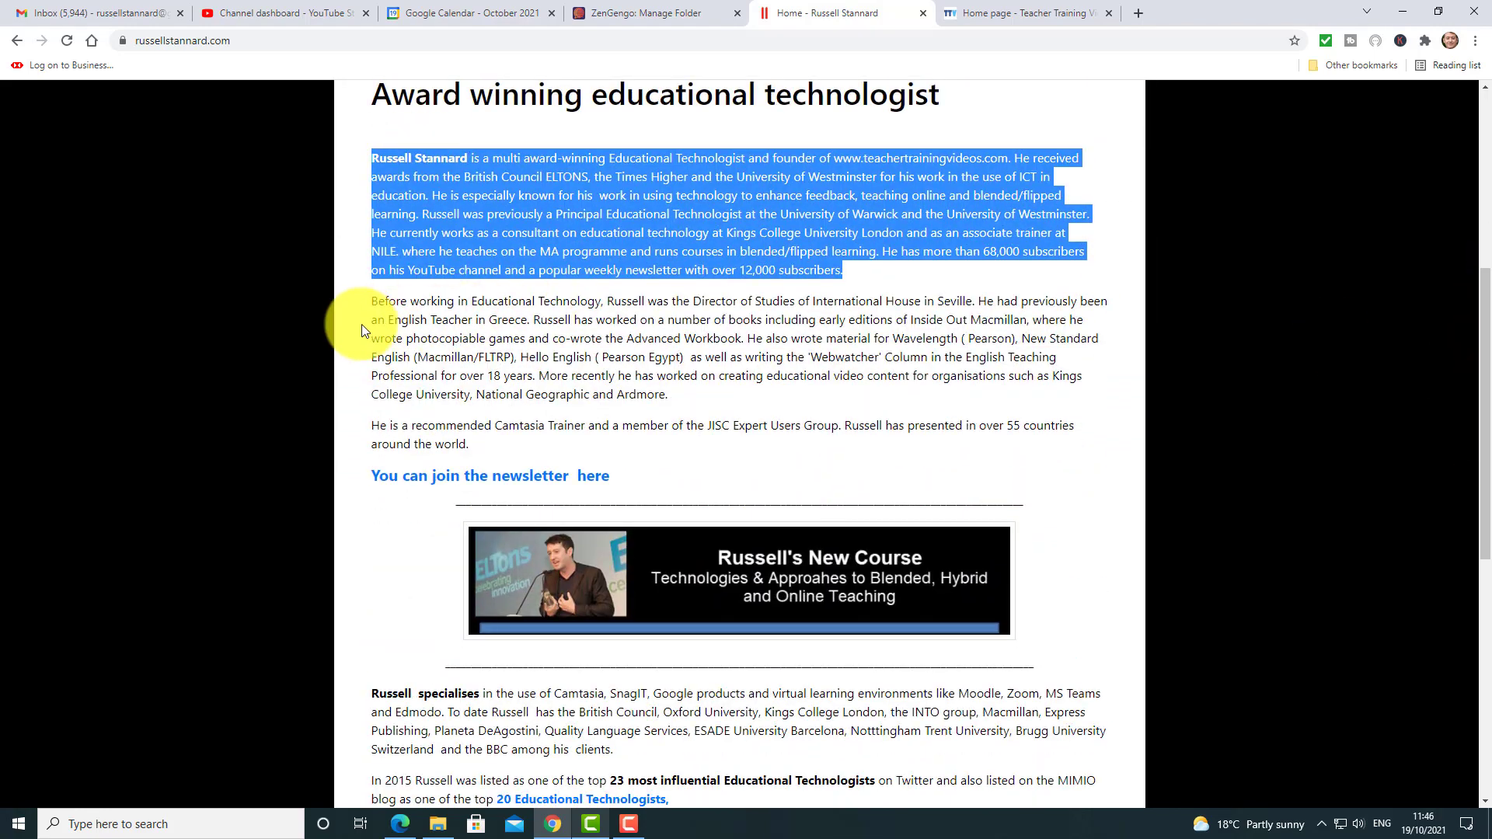
left_click_drag(374, 300, 703, 395)
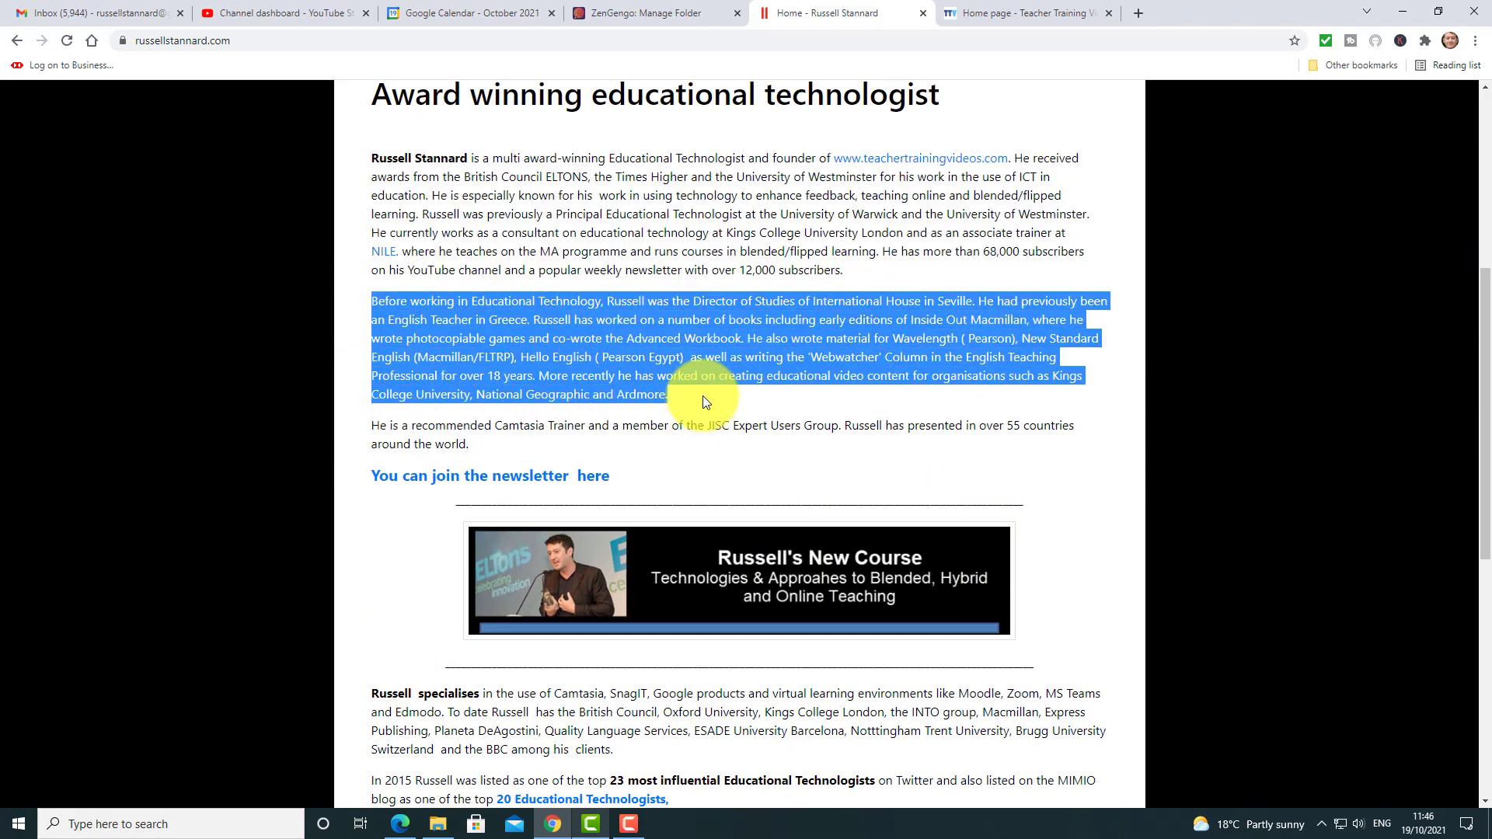
right_click(672, 345)
left_click(711, 354)
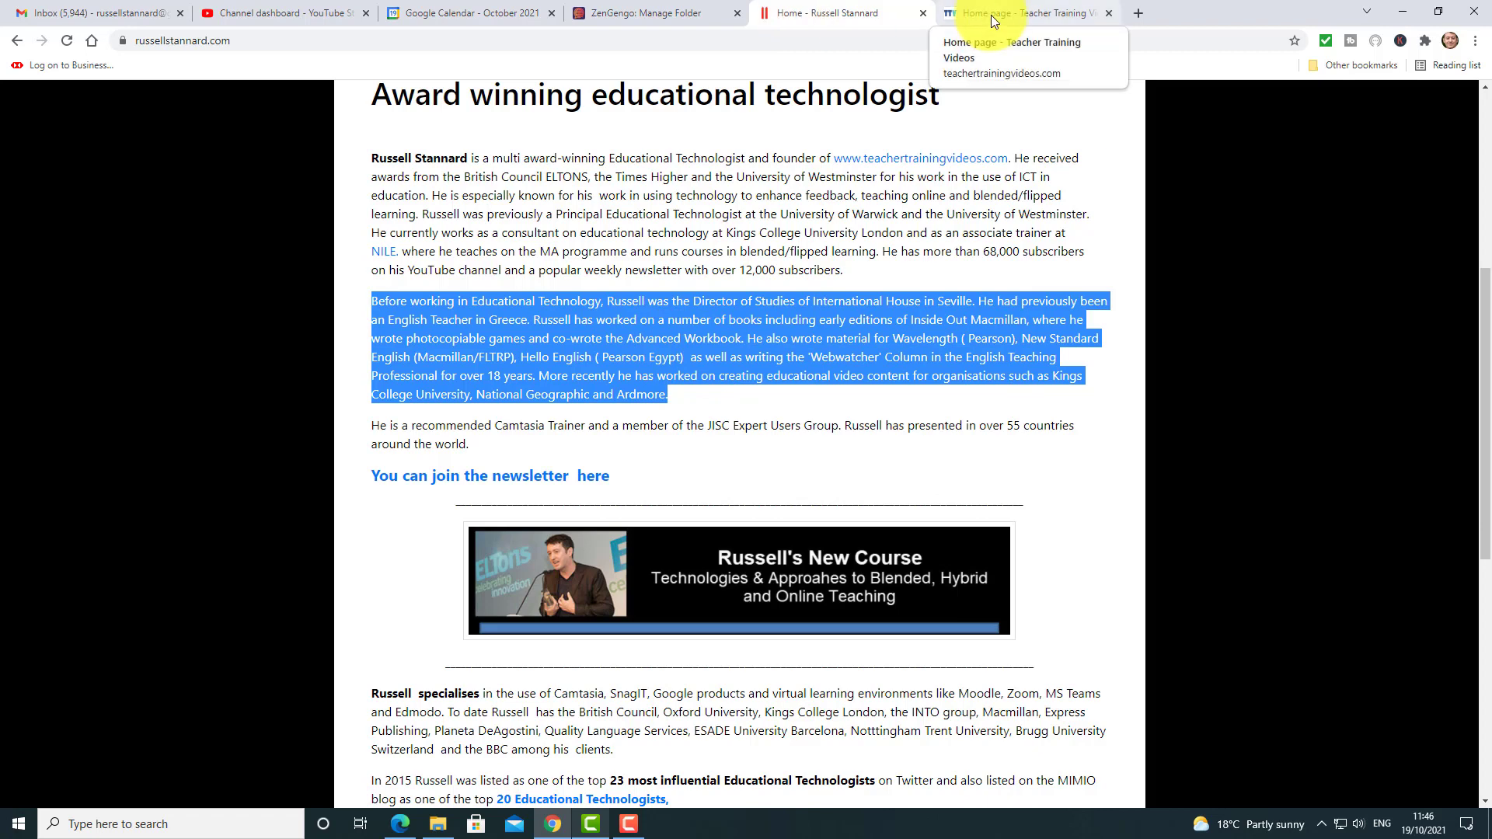
left_click(643, 15)
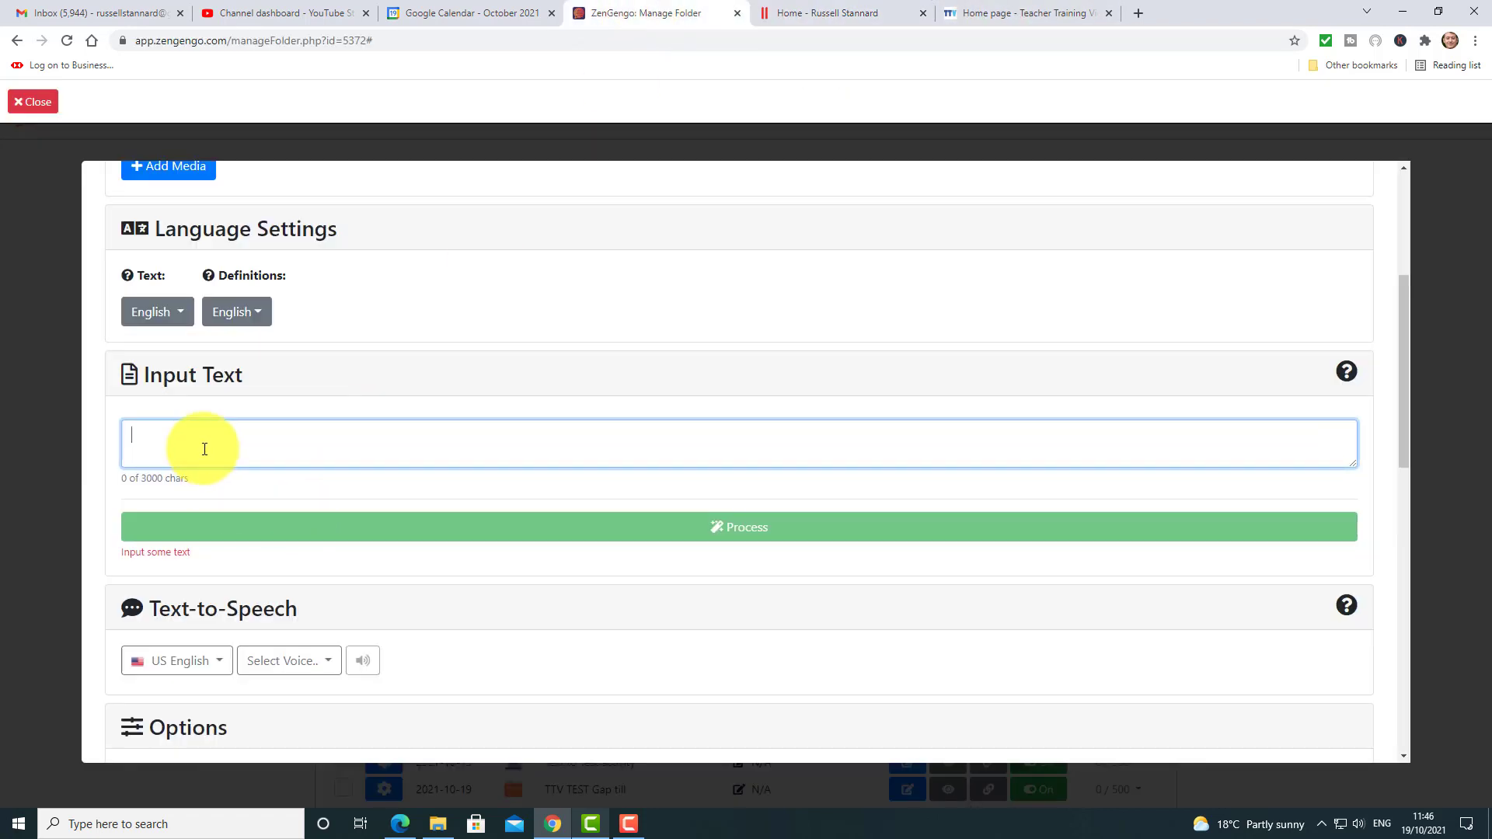
Step: Paste the paragraph into Input Text, process it, and tick educational, including and editions
key("ctrl+v")
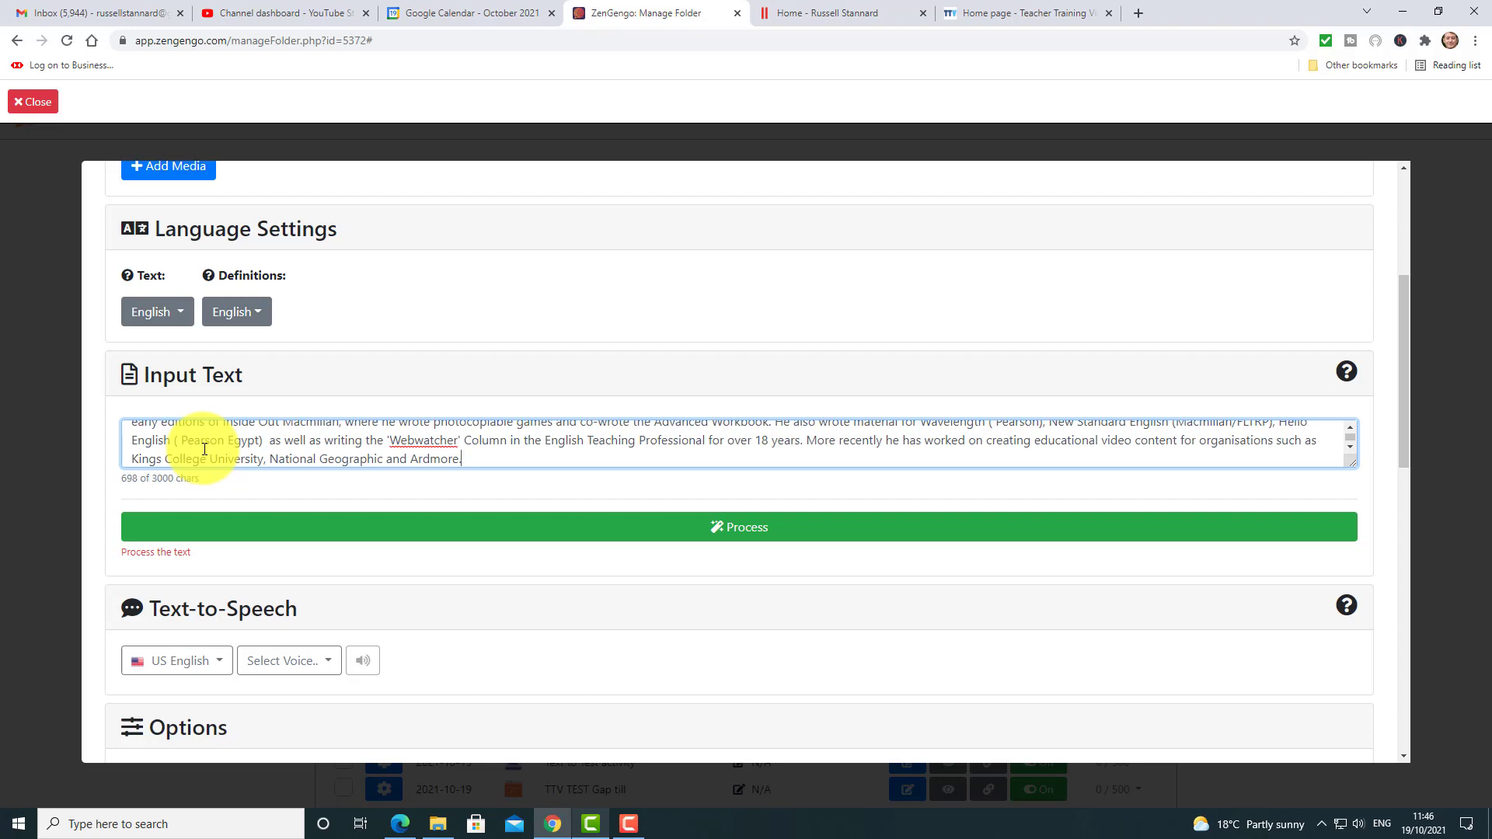
left_click(728, 527)
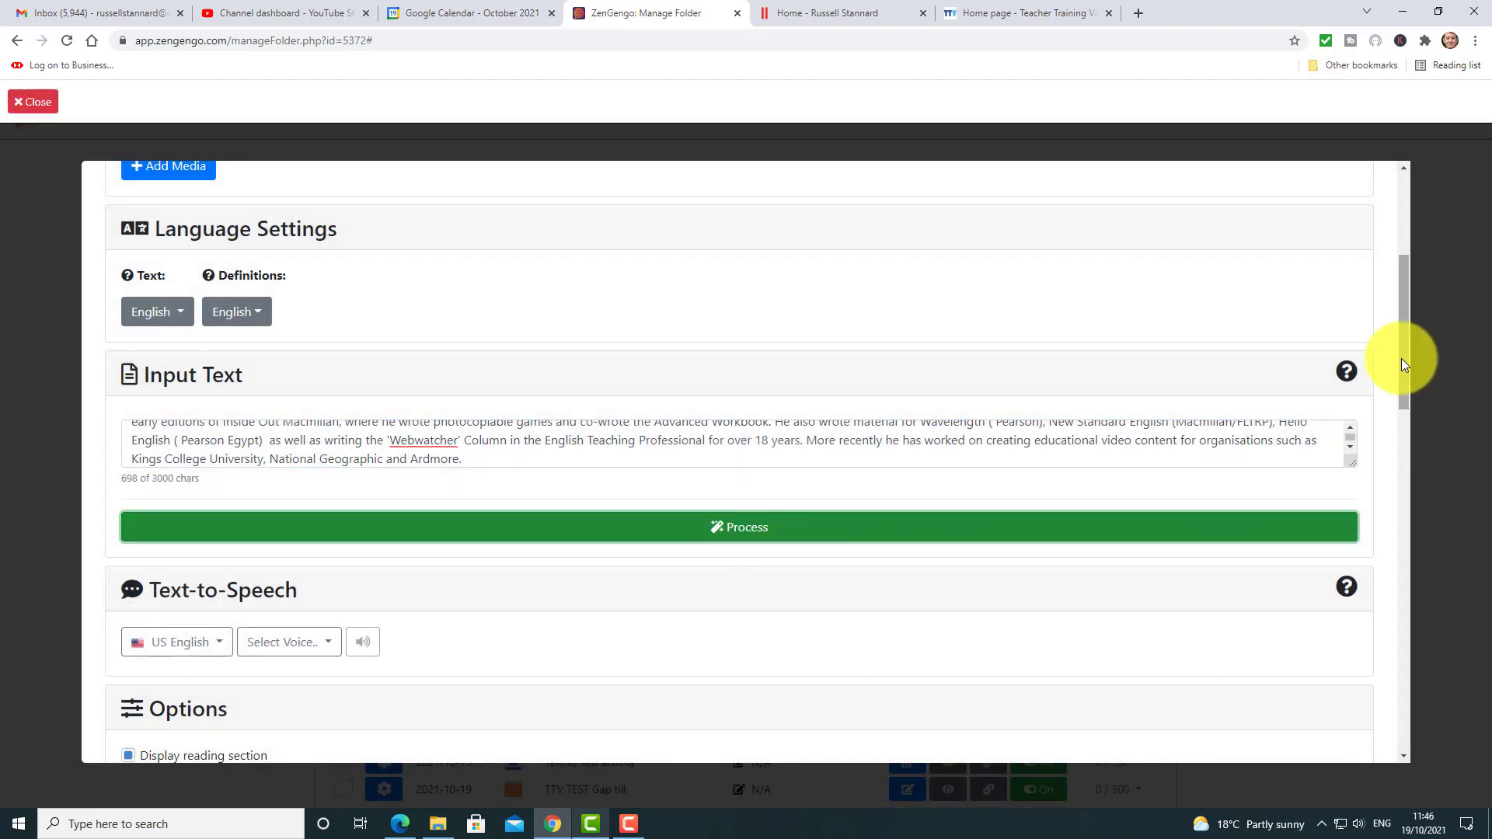
left_click_drag(1401, 359, 1405, 521)
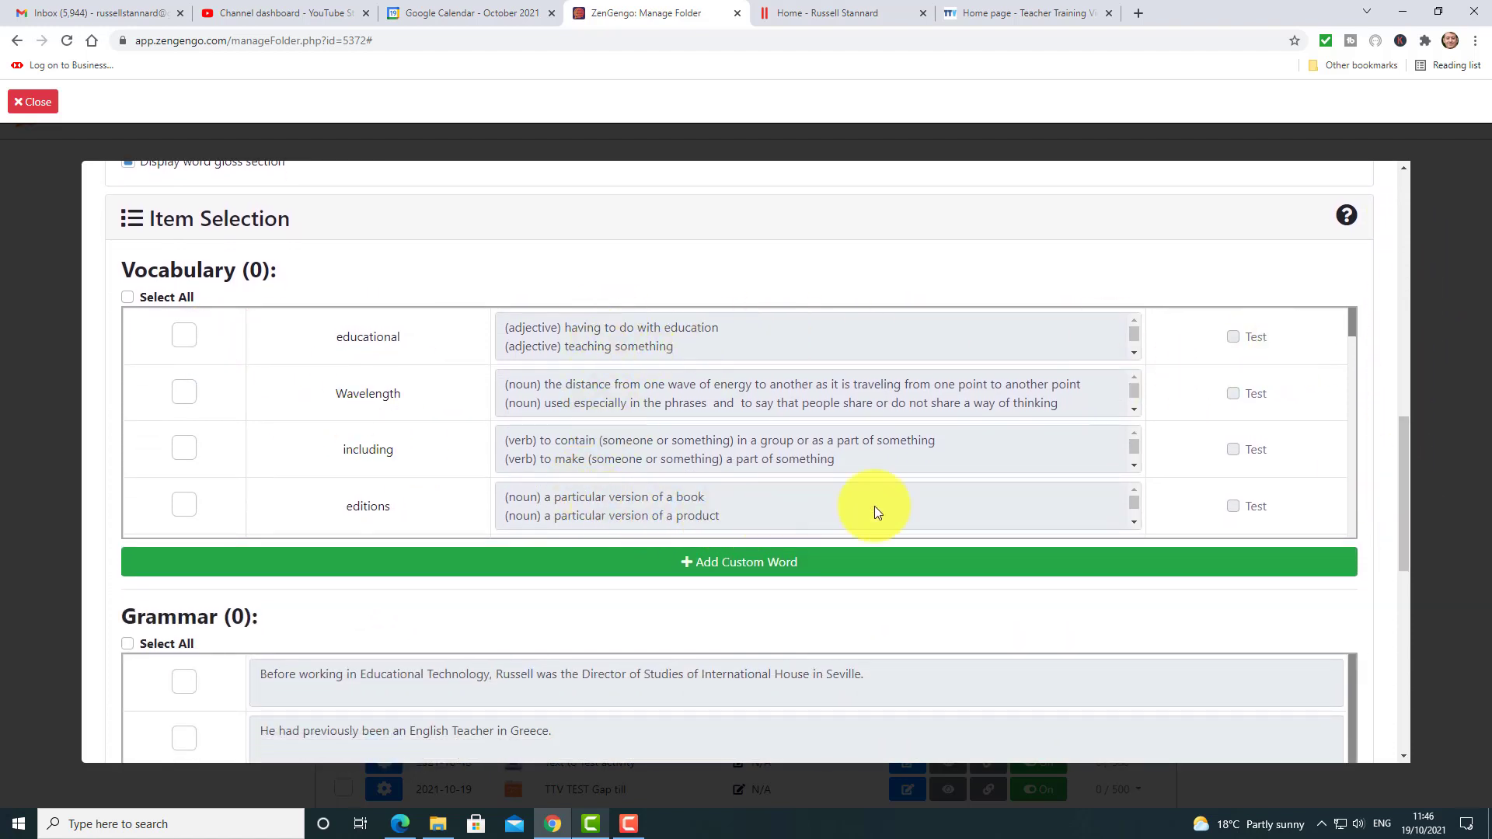
left_click(185, 338)
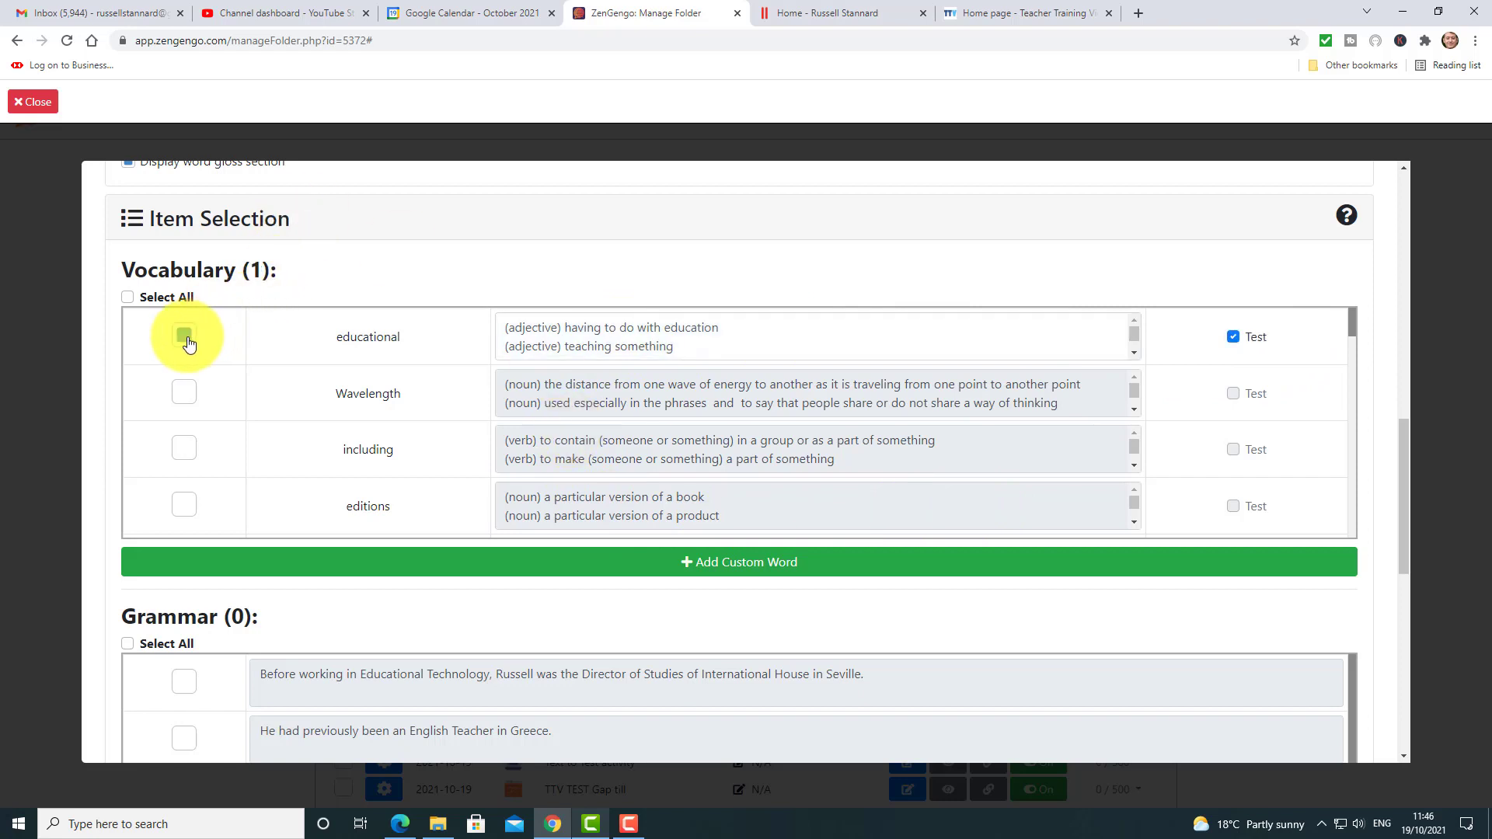
left_click(184, 449)
left_click(183, 511)
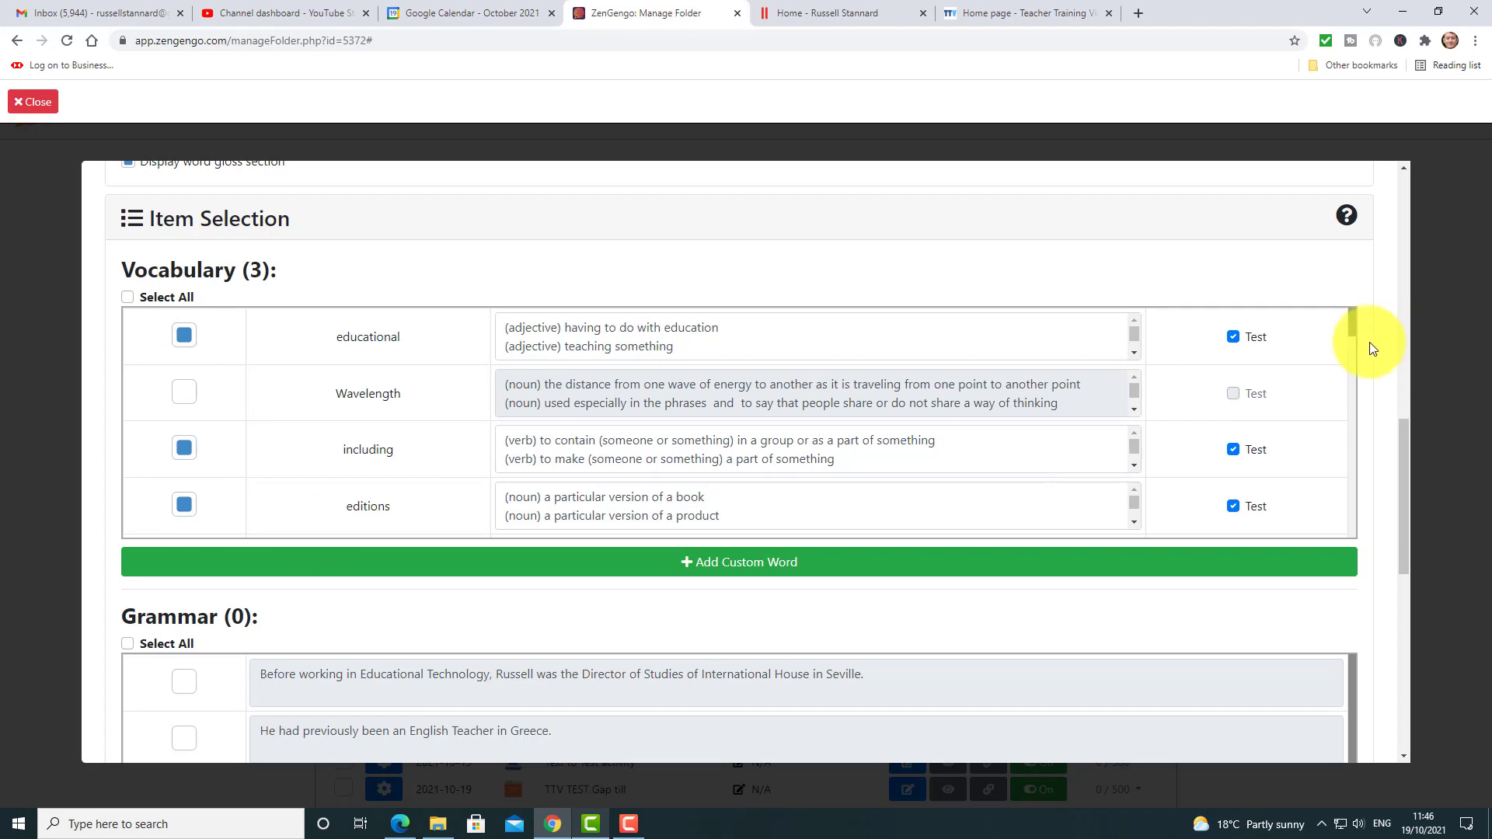
Step: Also tick material, recently, content and games as test words, leaving English unselected
left_click_drag(1353, 333, 1351, 366)
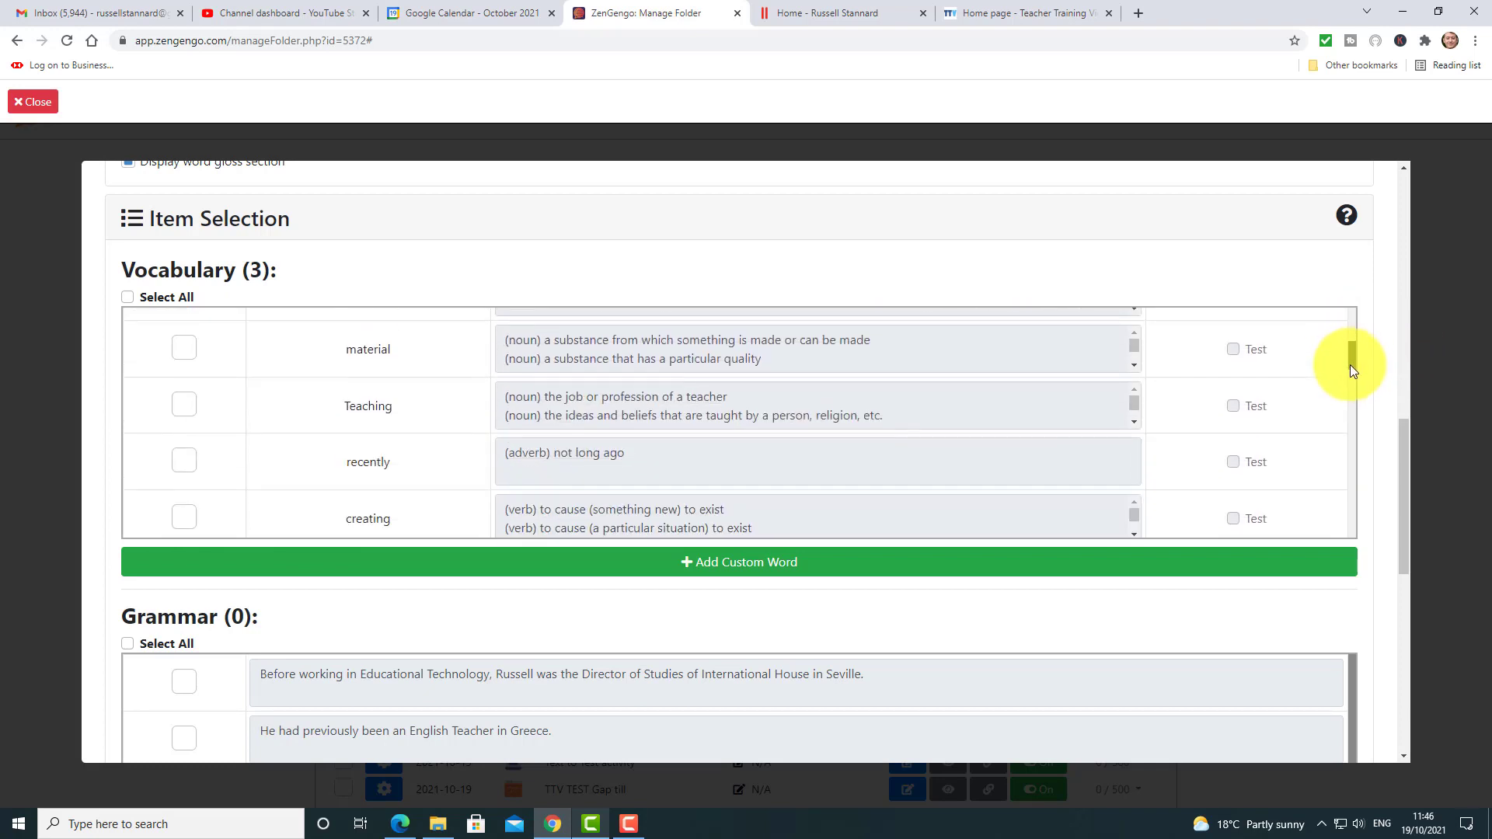
left_click(184, 353)
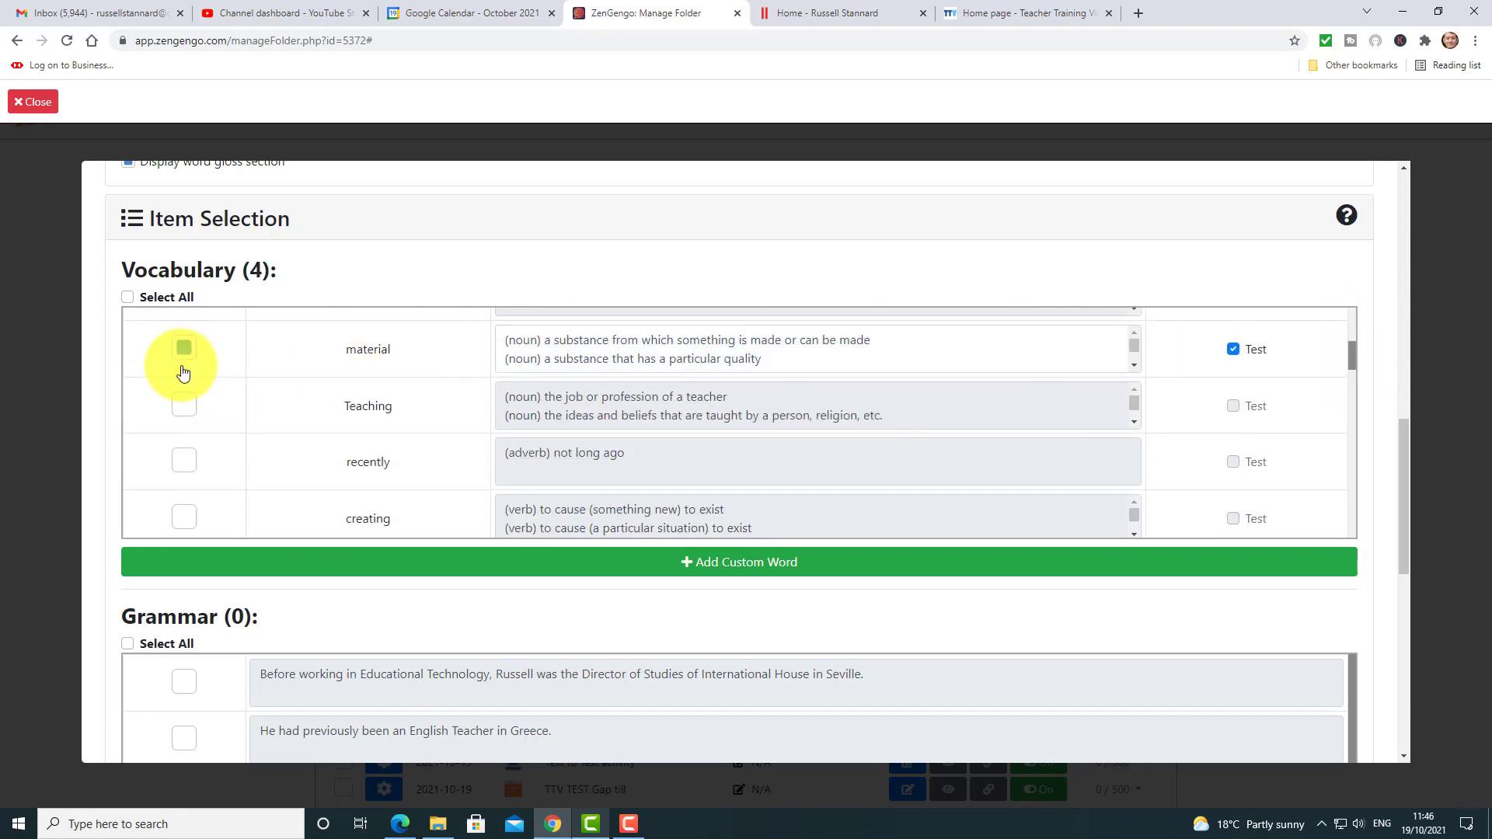
left_click(185, 468)
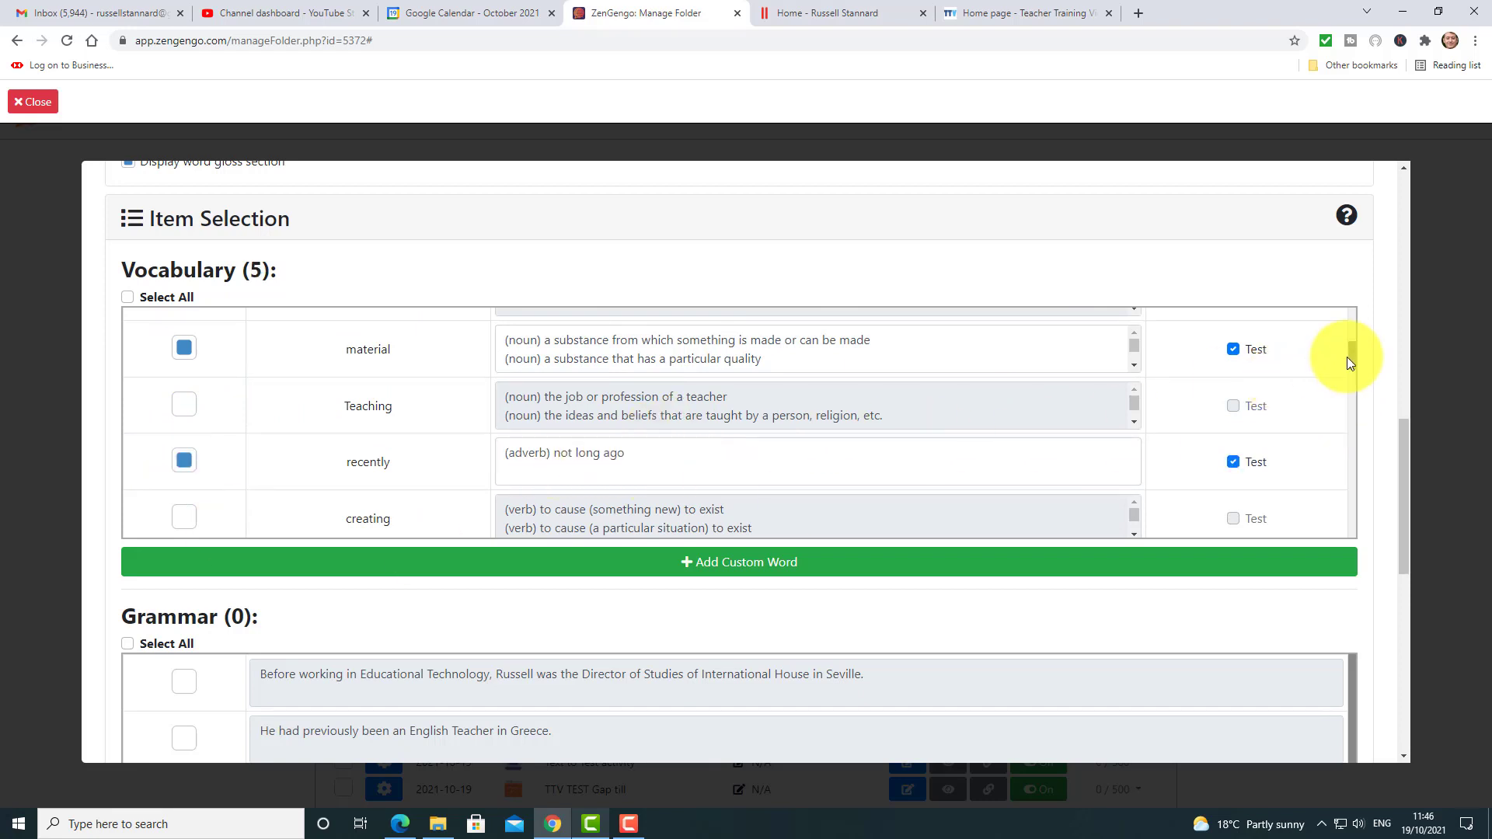
left_click_drag(1350, 356, 1351, 390)
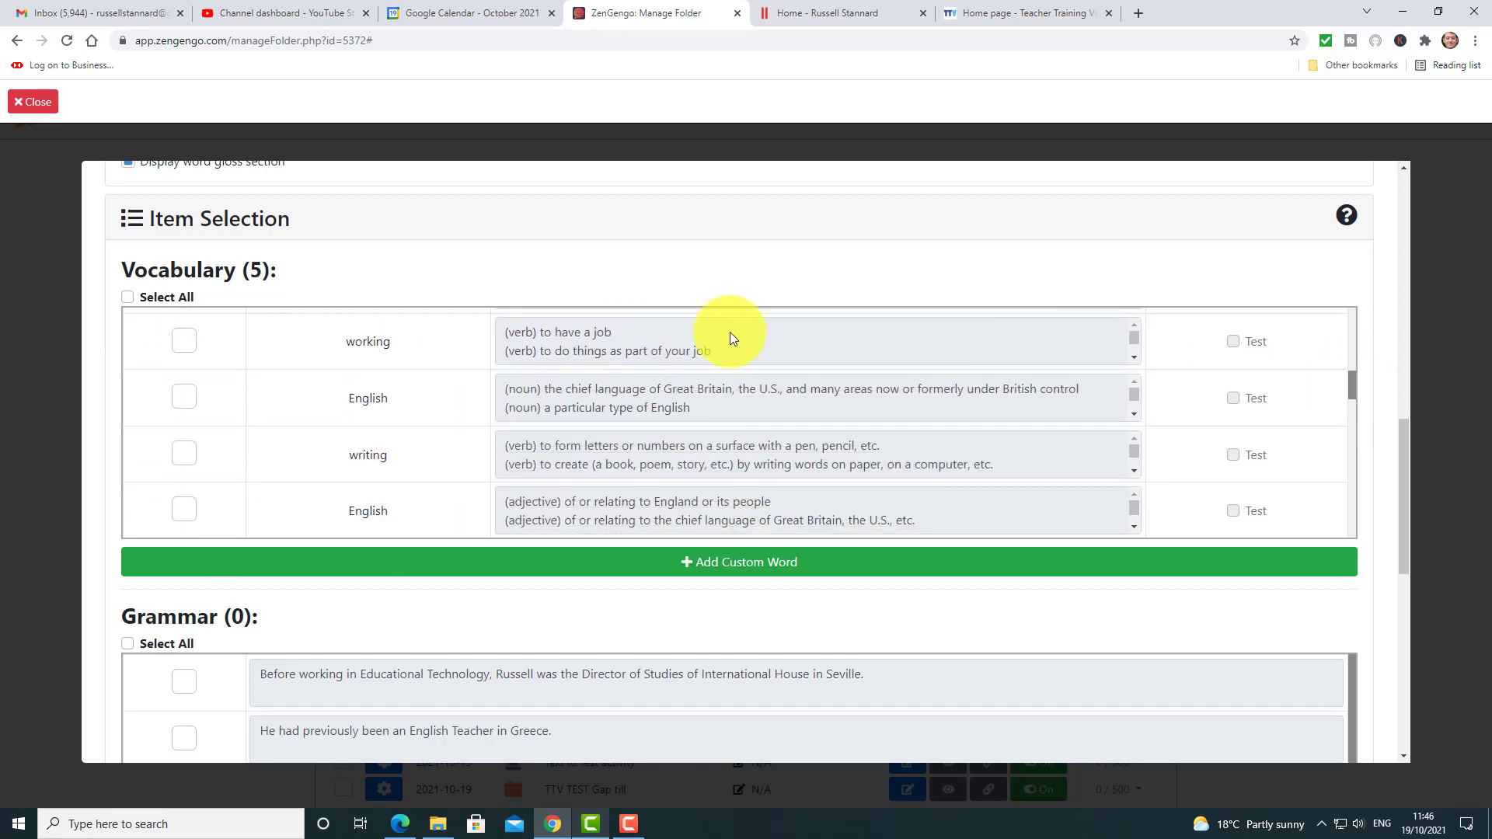
left_click(183, 509)
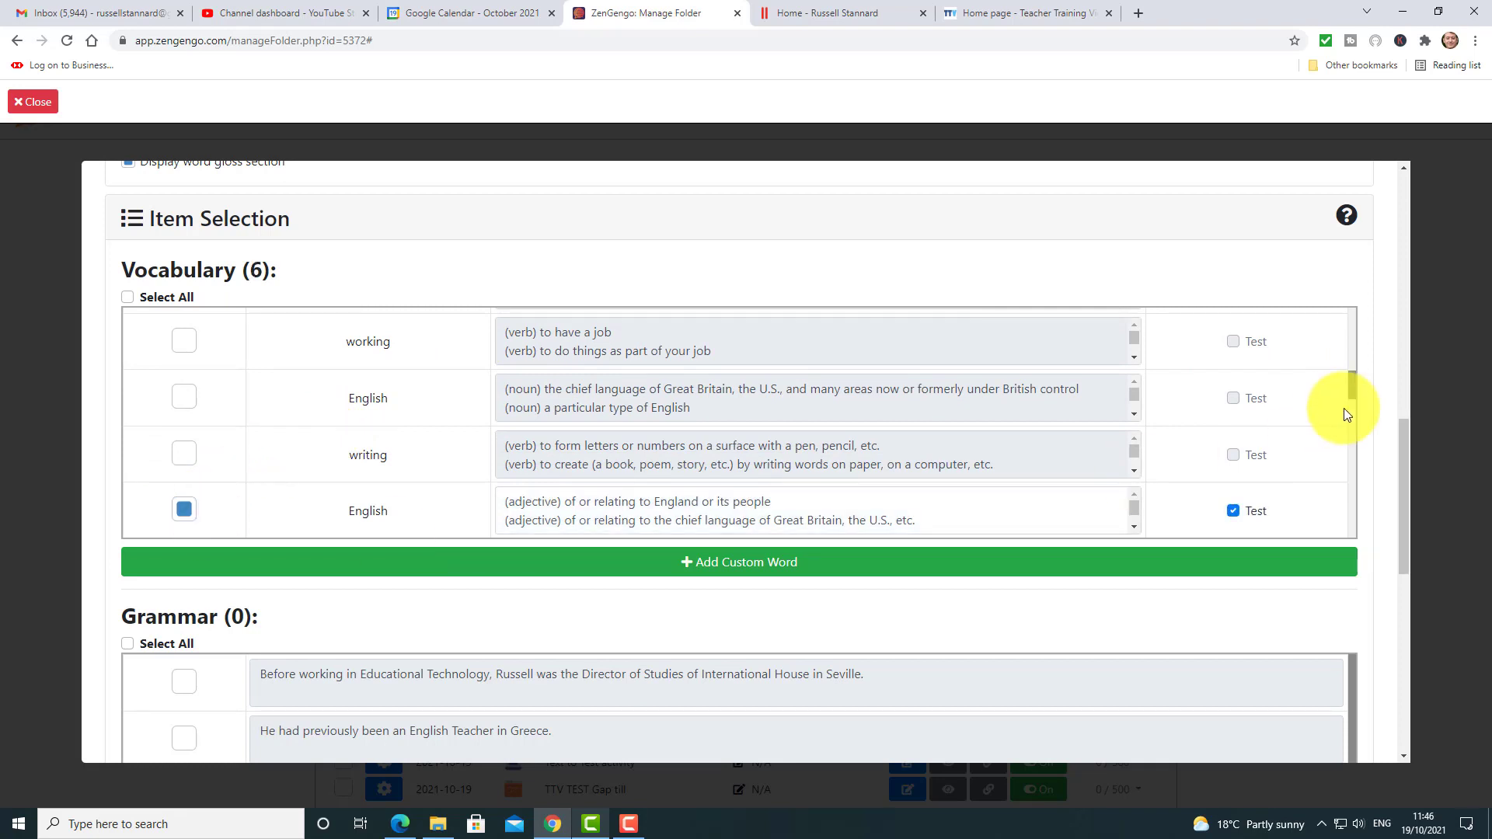
left_click_drag(1353, 387, 1350, 412)
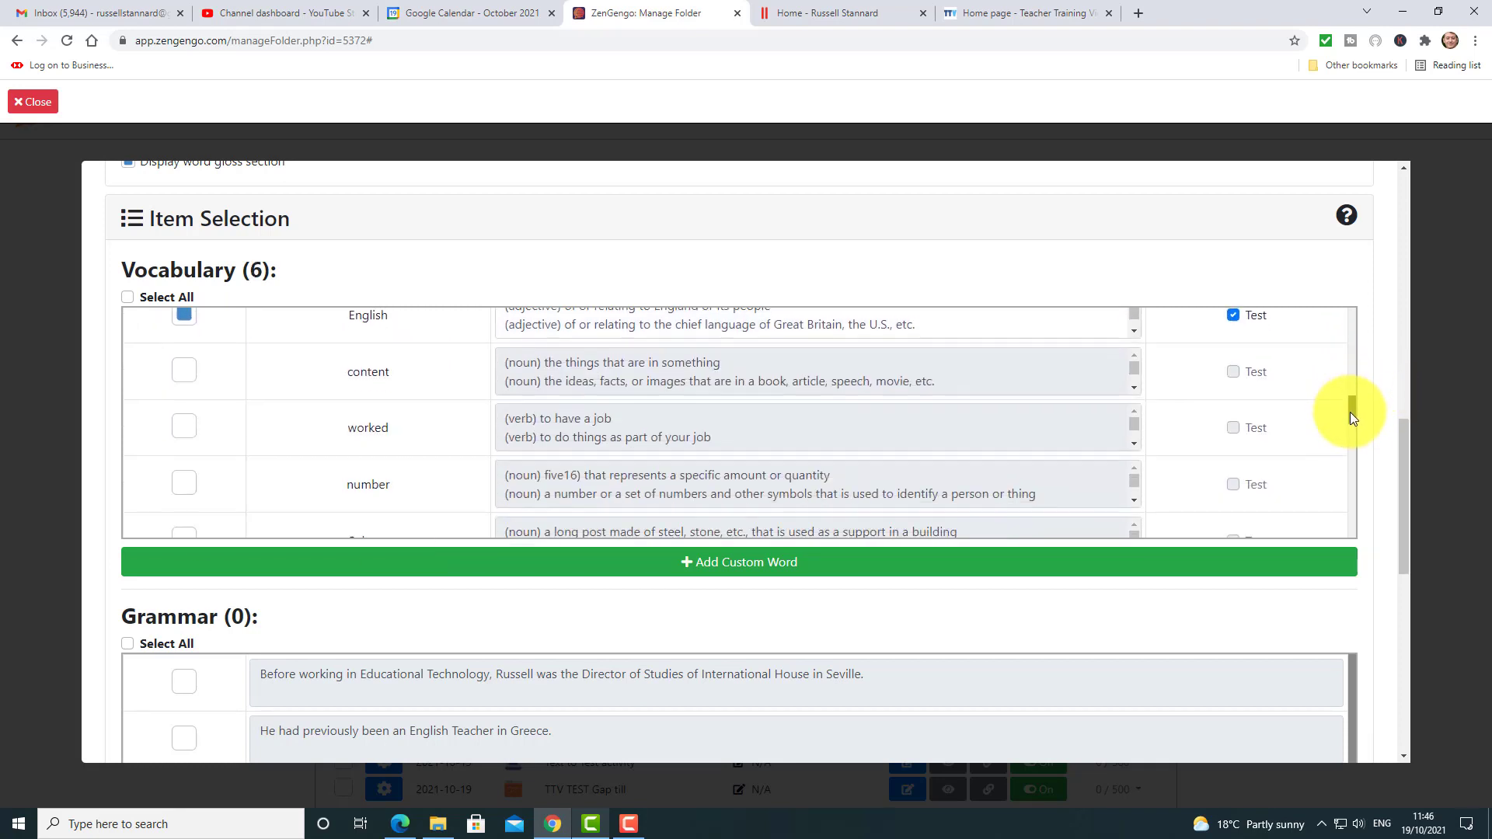
left_click(184, 317)
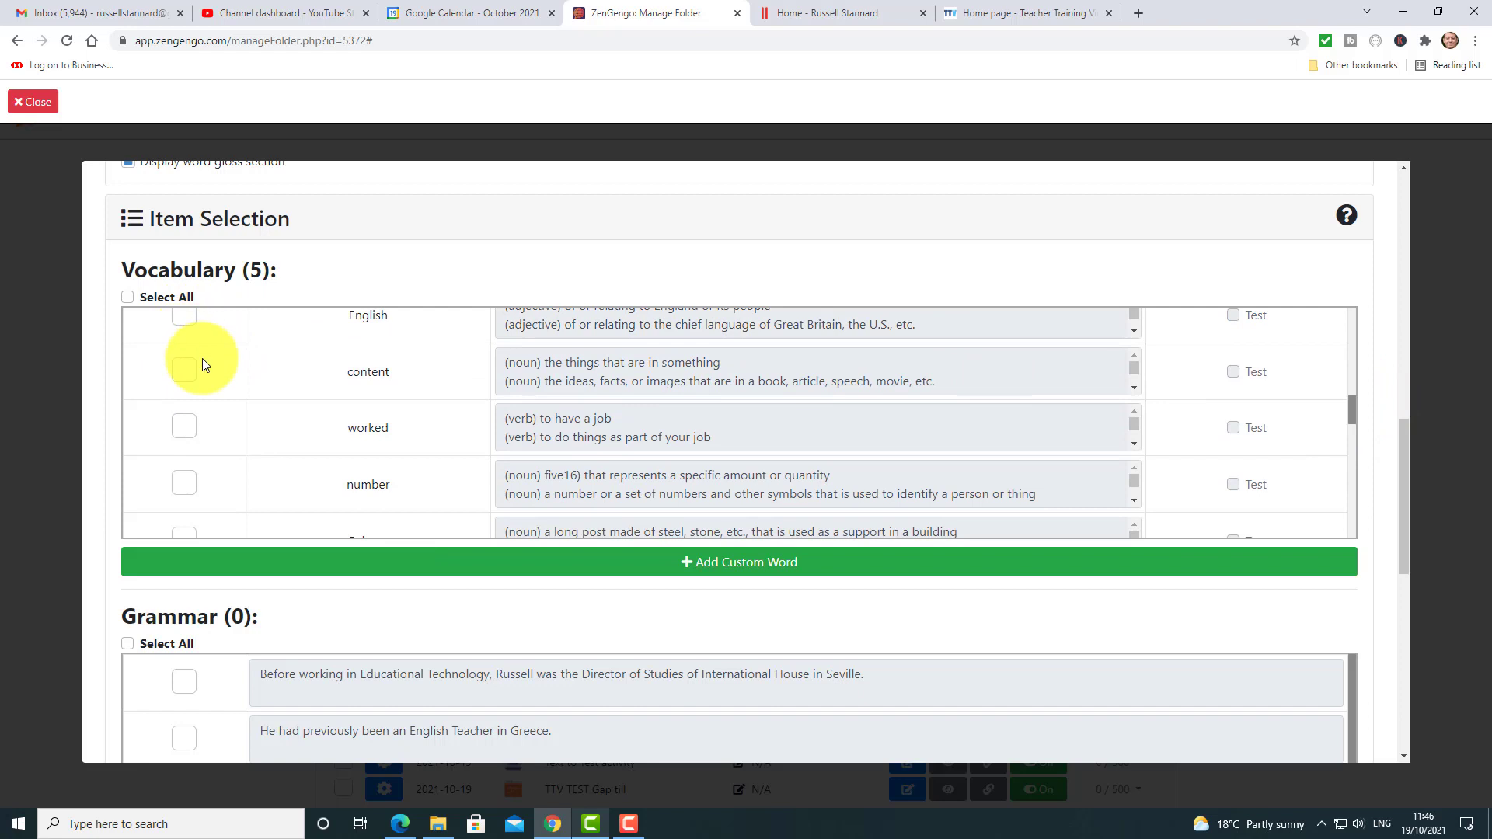
left_click(184, 371)
left_click_drag(1355, 407, 1346, 440)
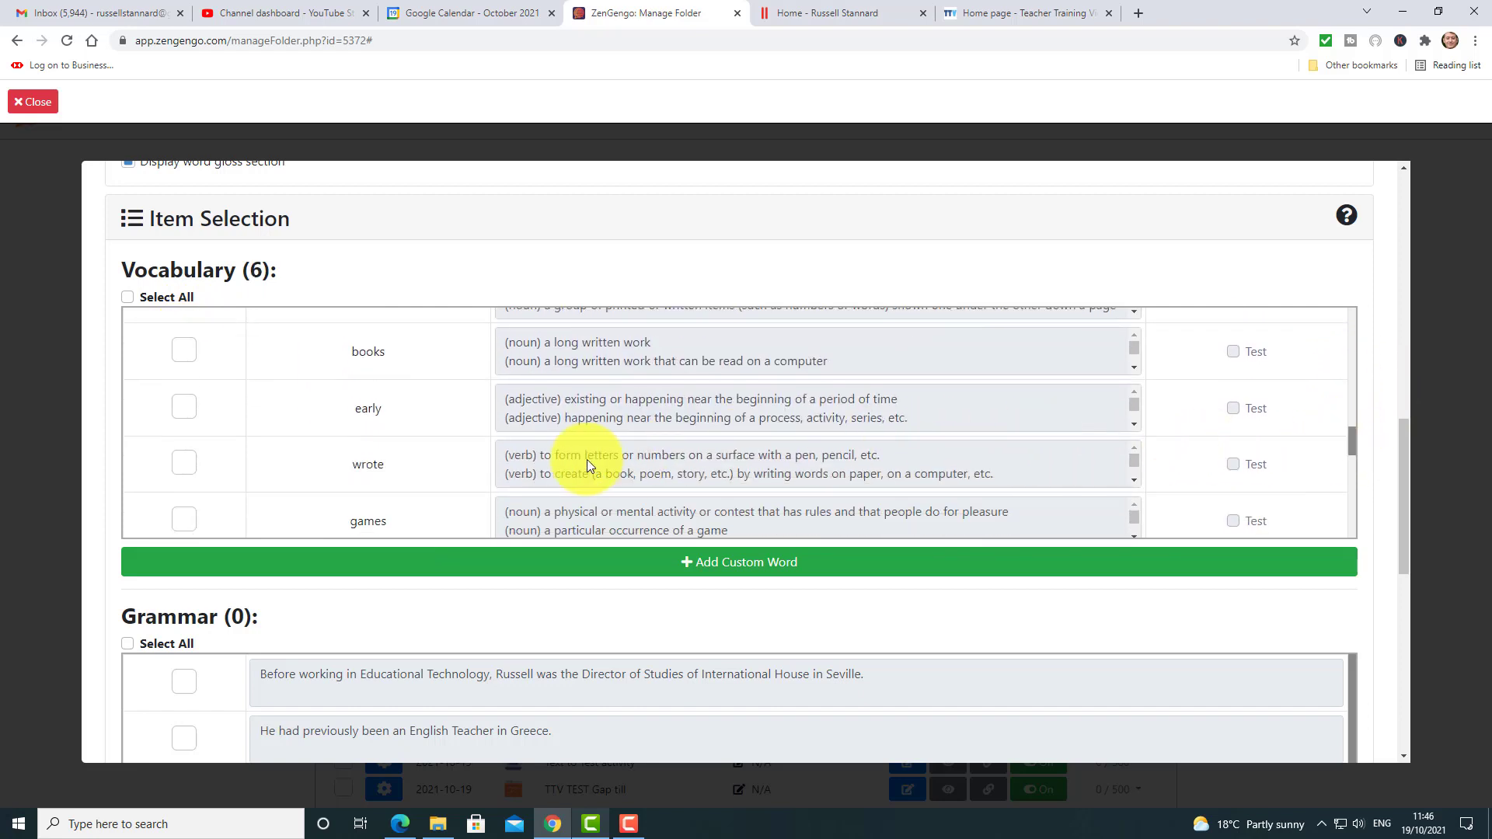
left_click(185, 519)
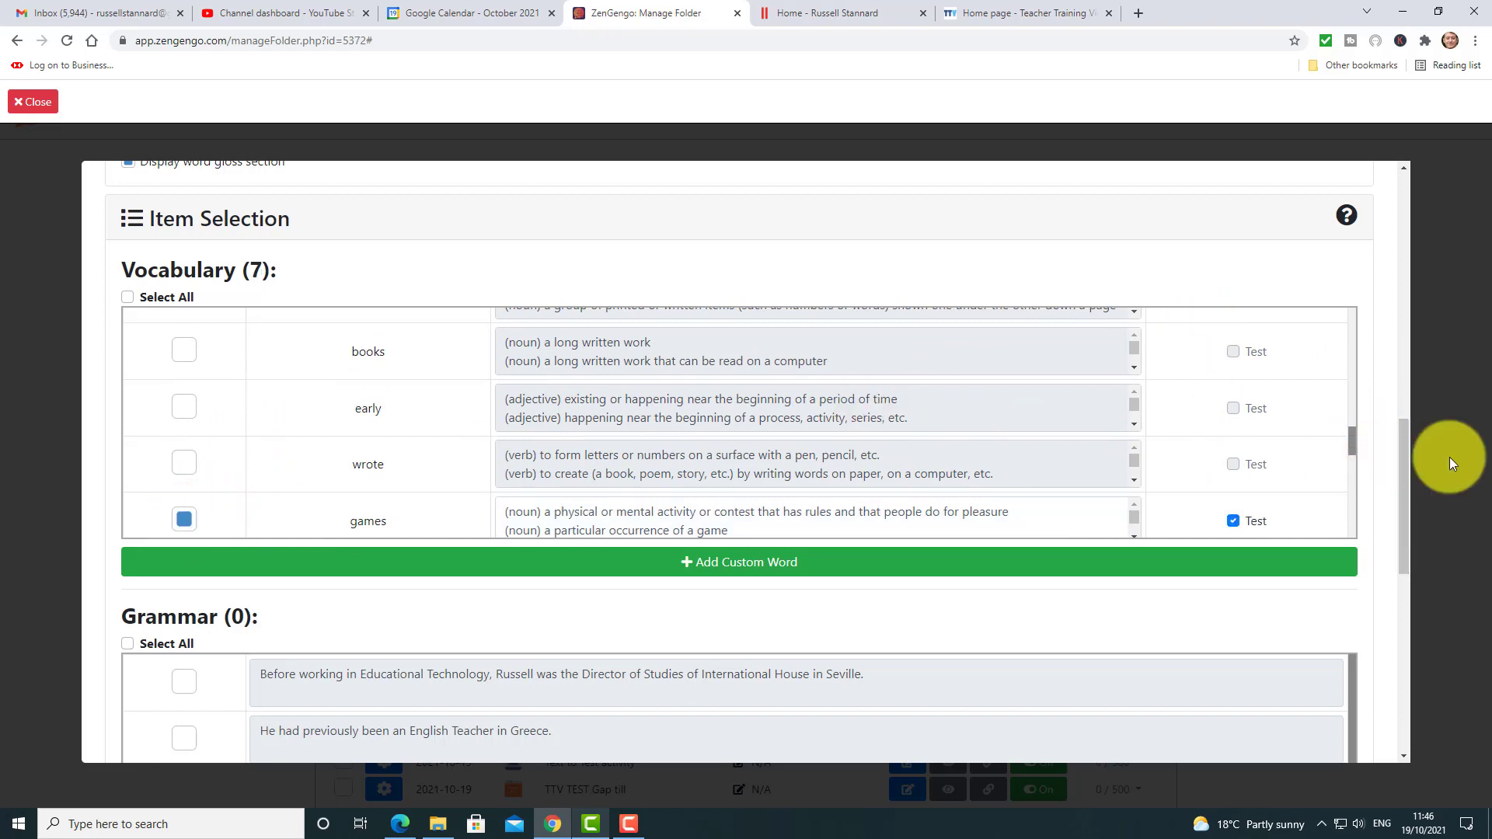
left_click_drag(1407, 453, 1403, 473)
scroll(1336, 408, "down", 2)
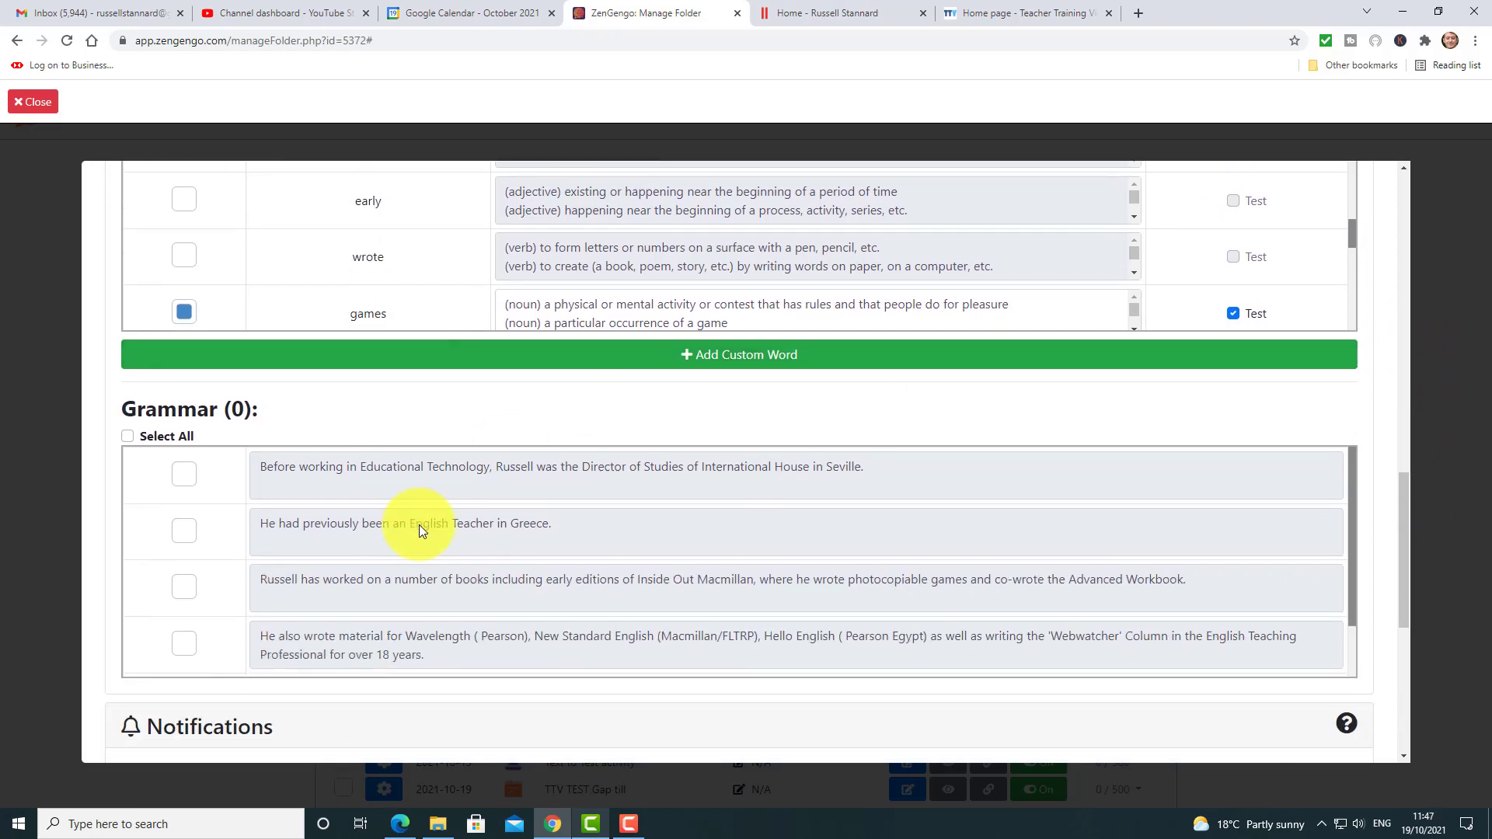
Step: Tick the Seville sentence and the Inside Out Macmillan sentence as grammar items
left_click(186, 480)
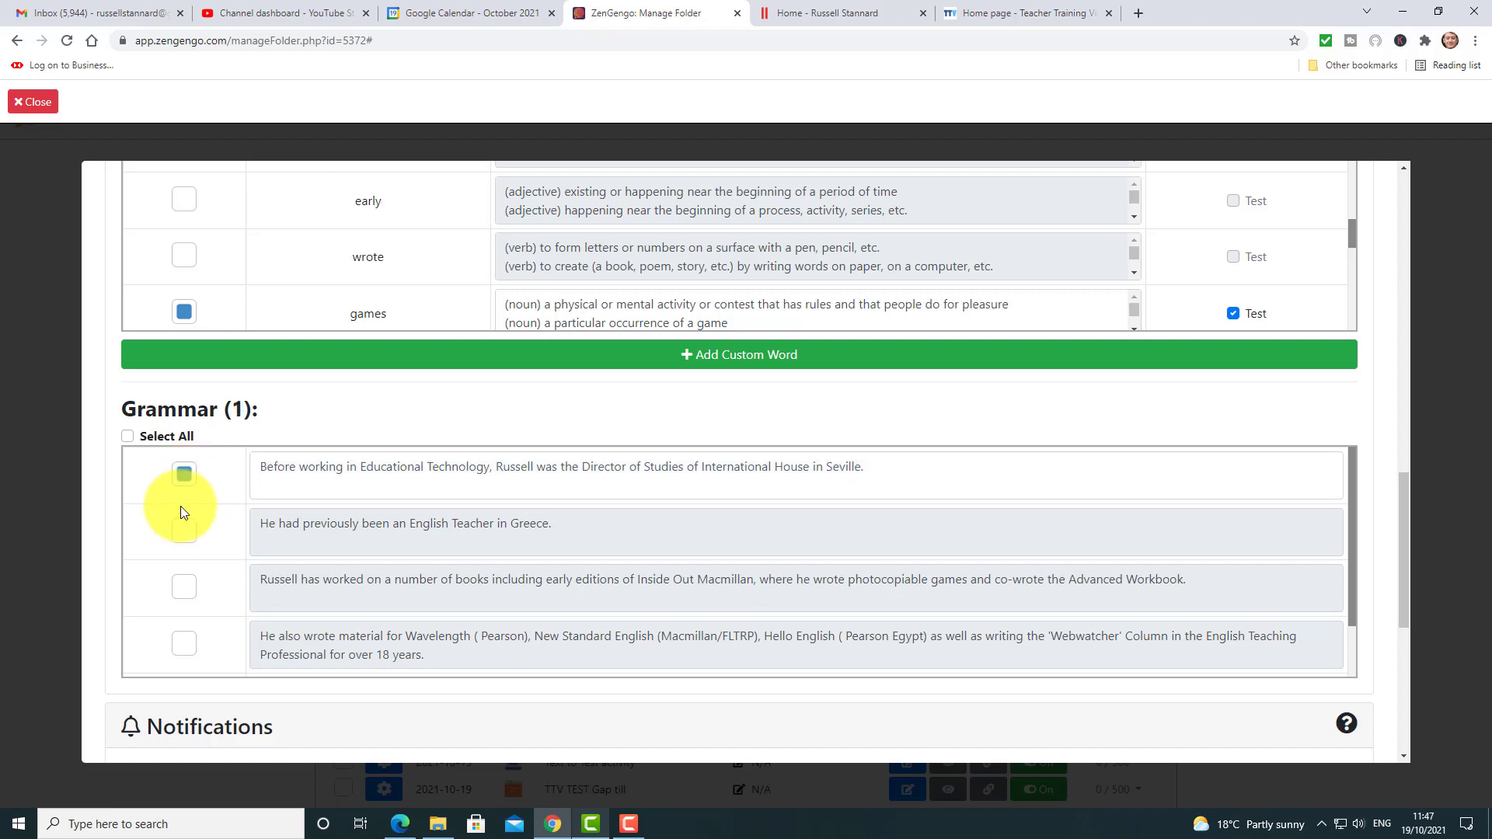
left_click(195, 588)
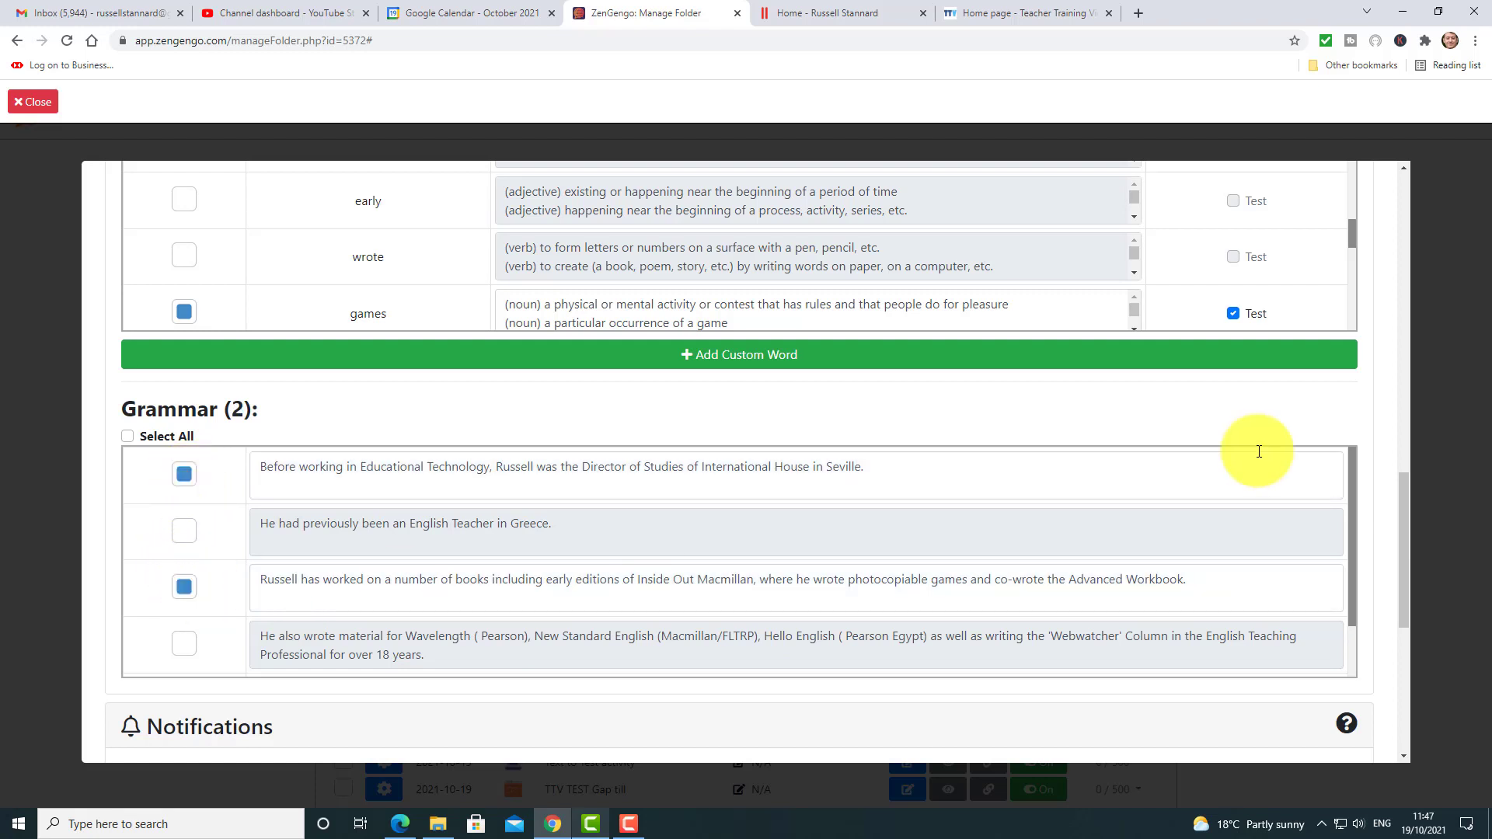
left_click_drag(1401, 516, 1401, 337)
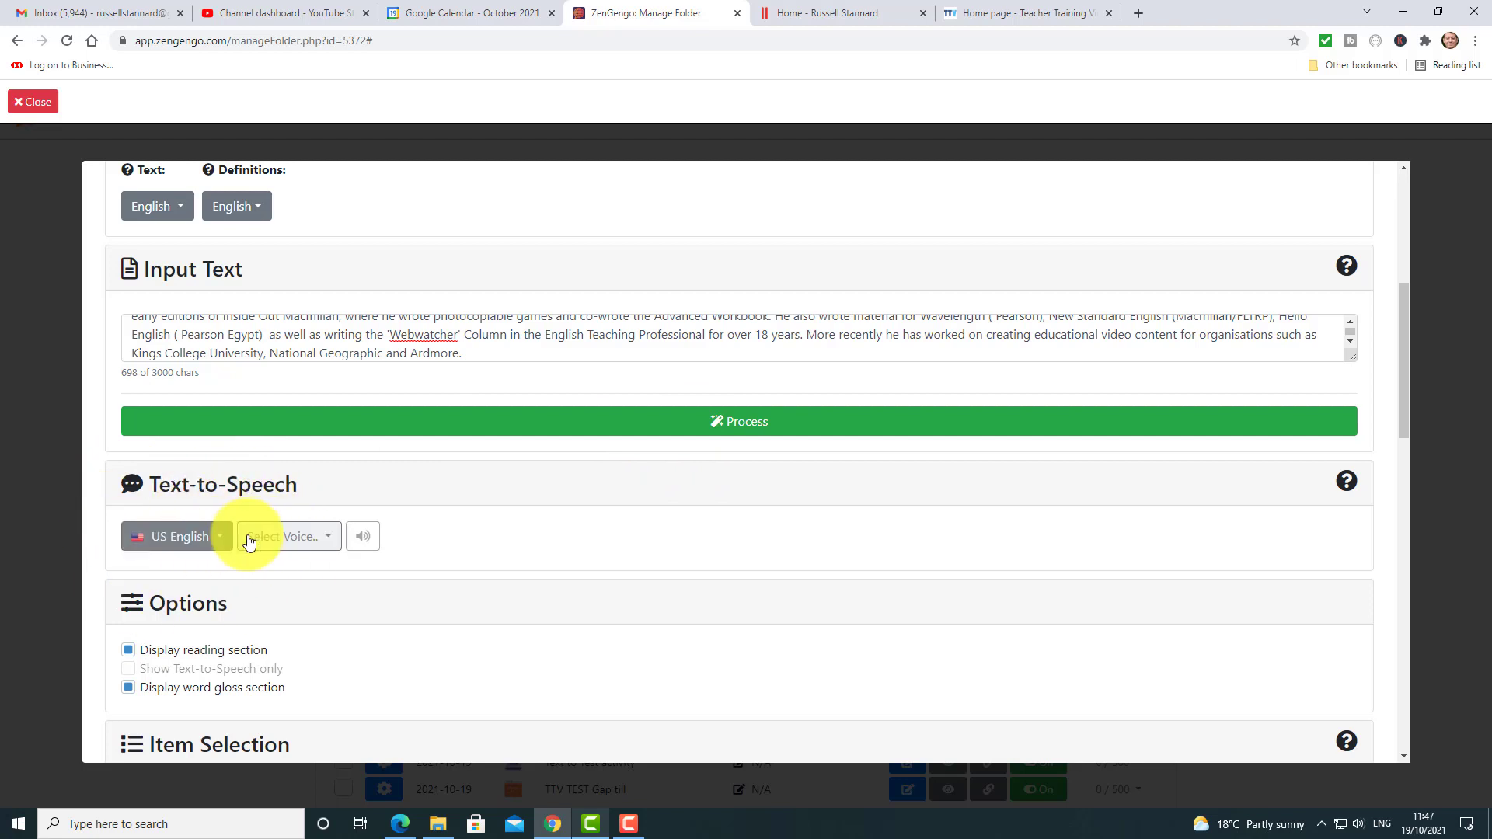
Step: Choose the Justin voice, keeping US English as the text-to-speech language
left_click(334, 540)
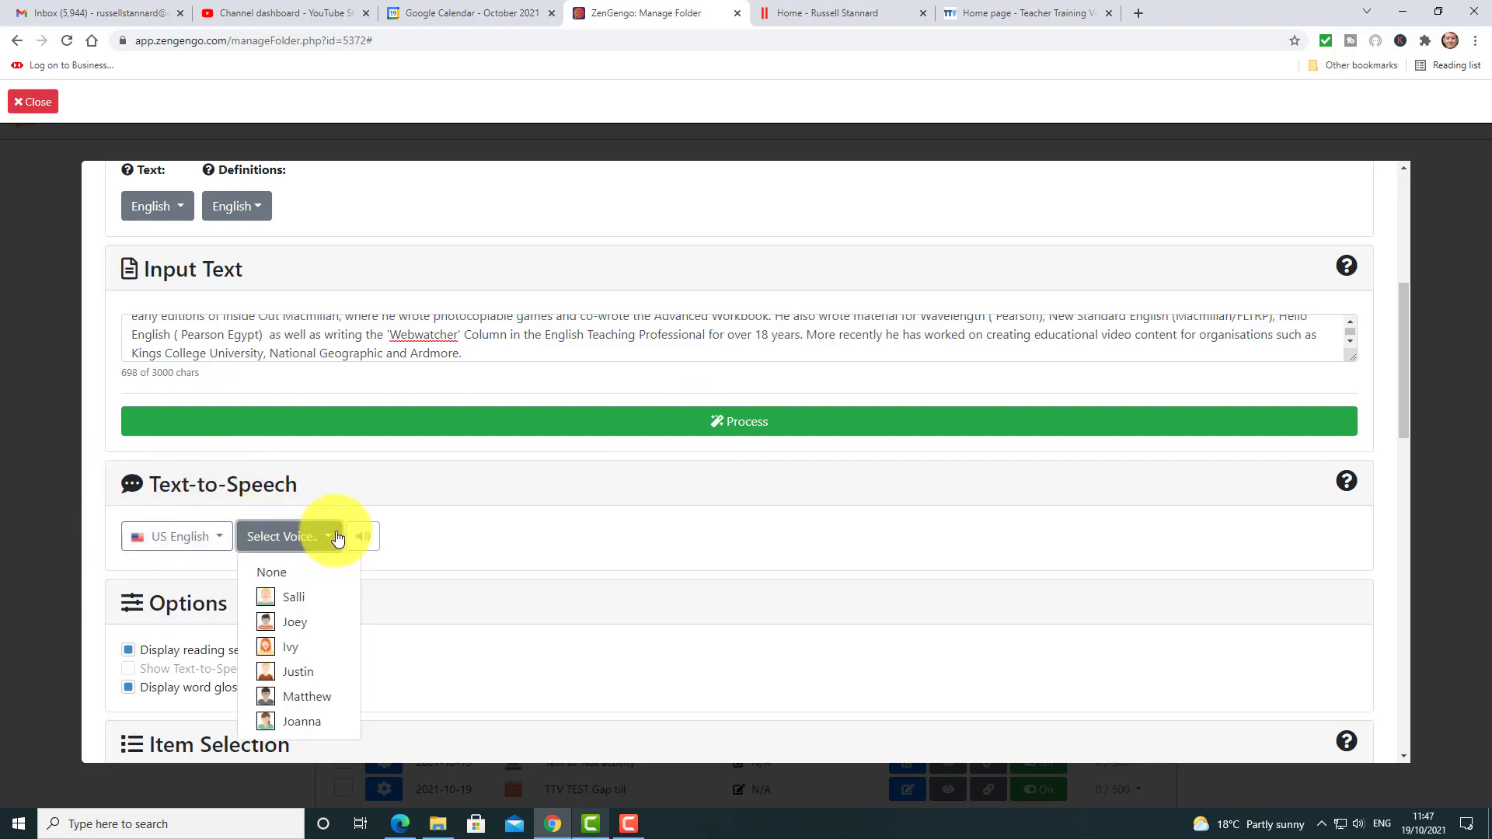
left_click(311, 677)
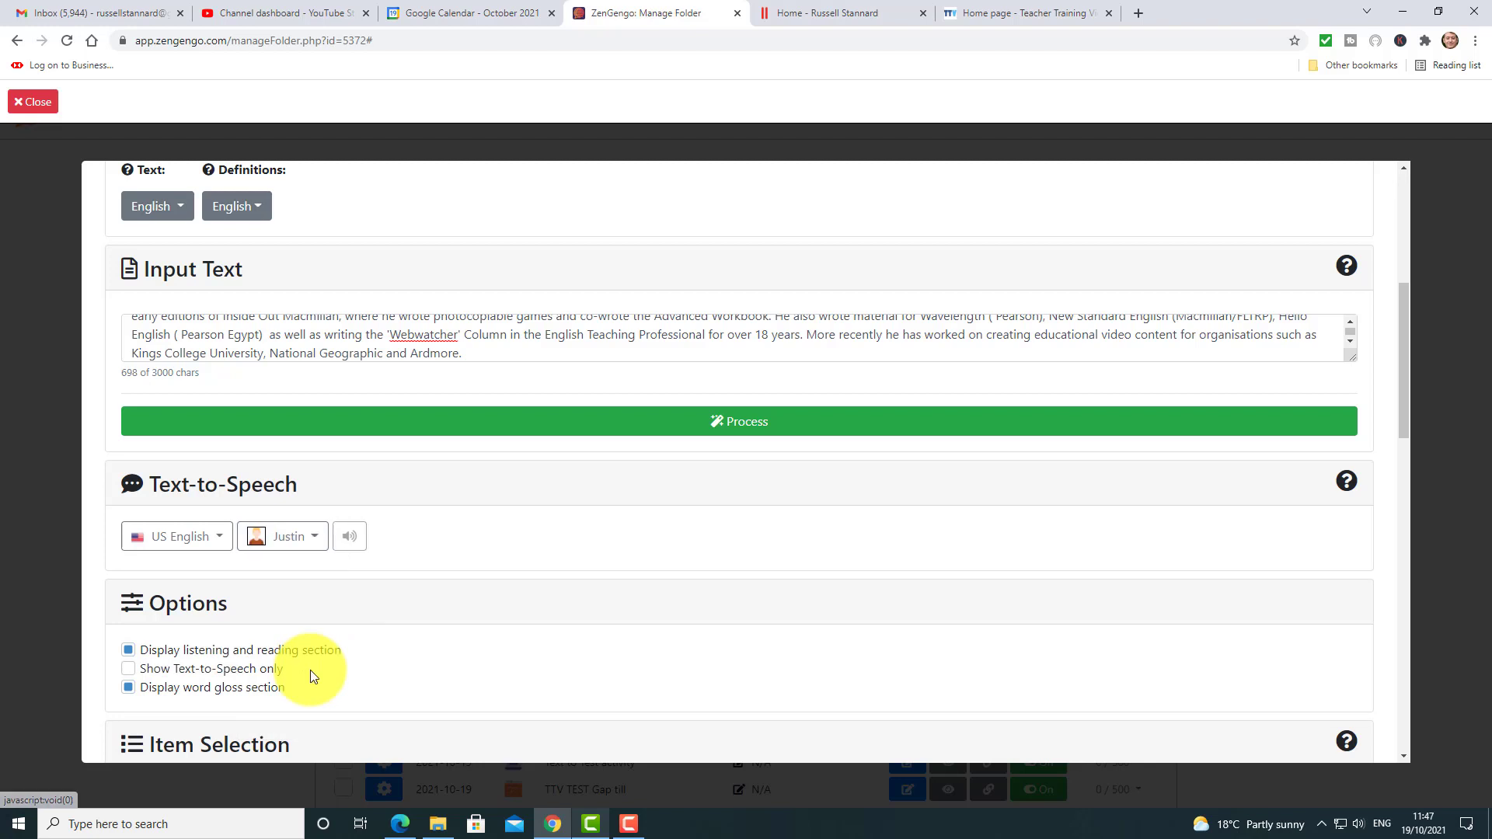
left_click_drag(1407, 397, 1411, 434)
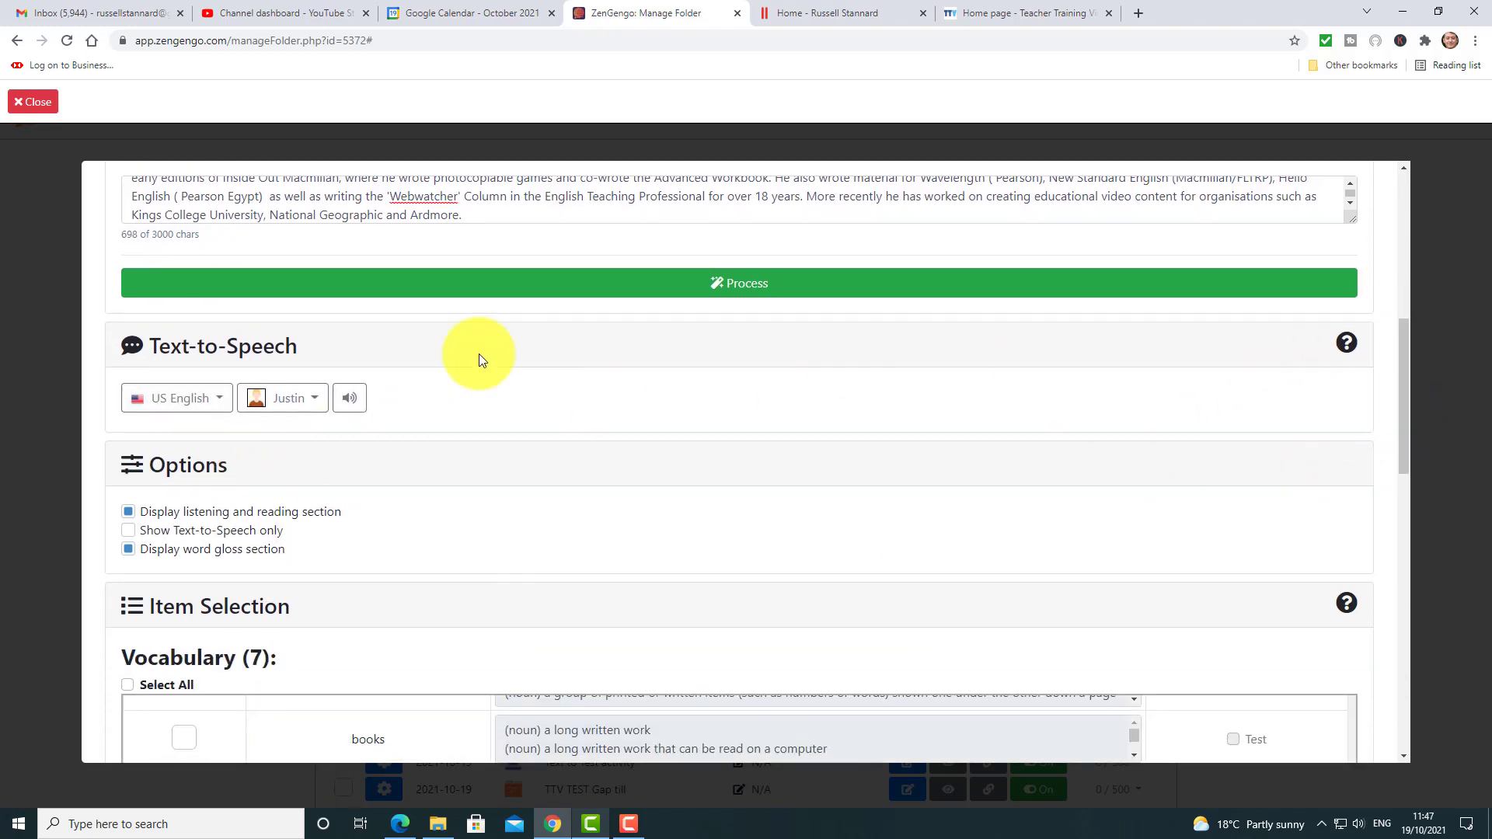
left_click(205, 400)
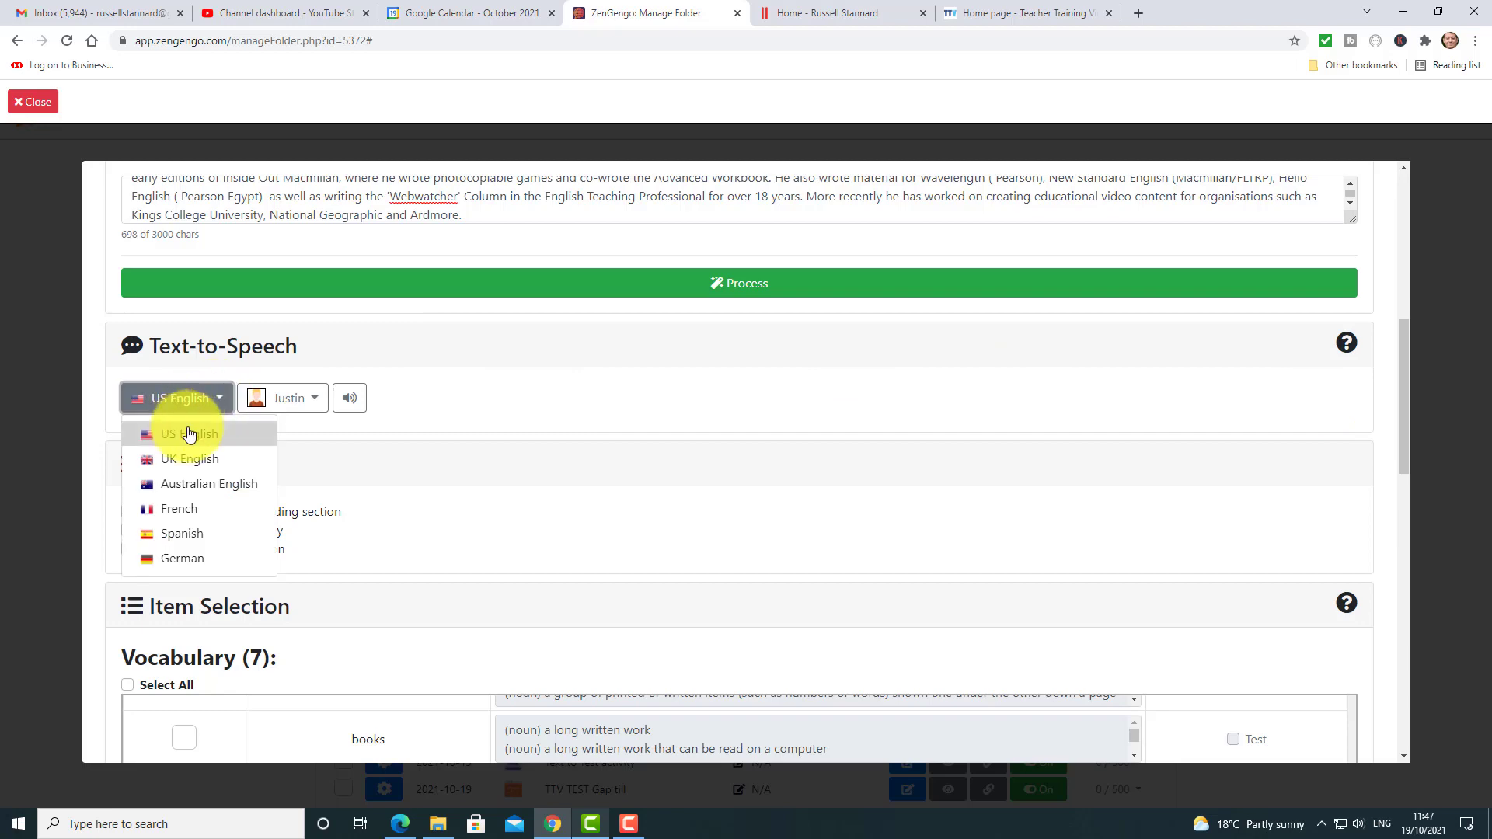
left_click(598, 390)
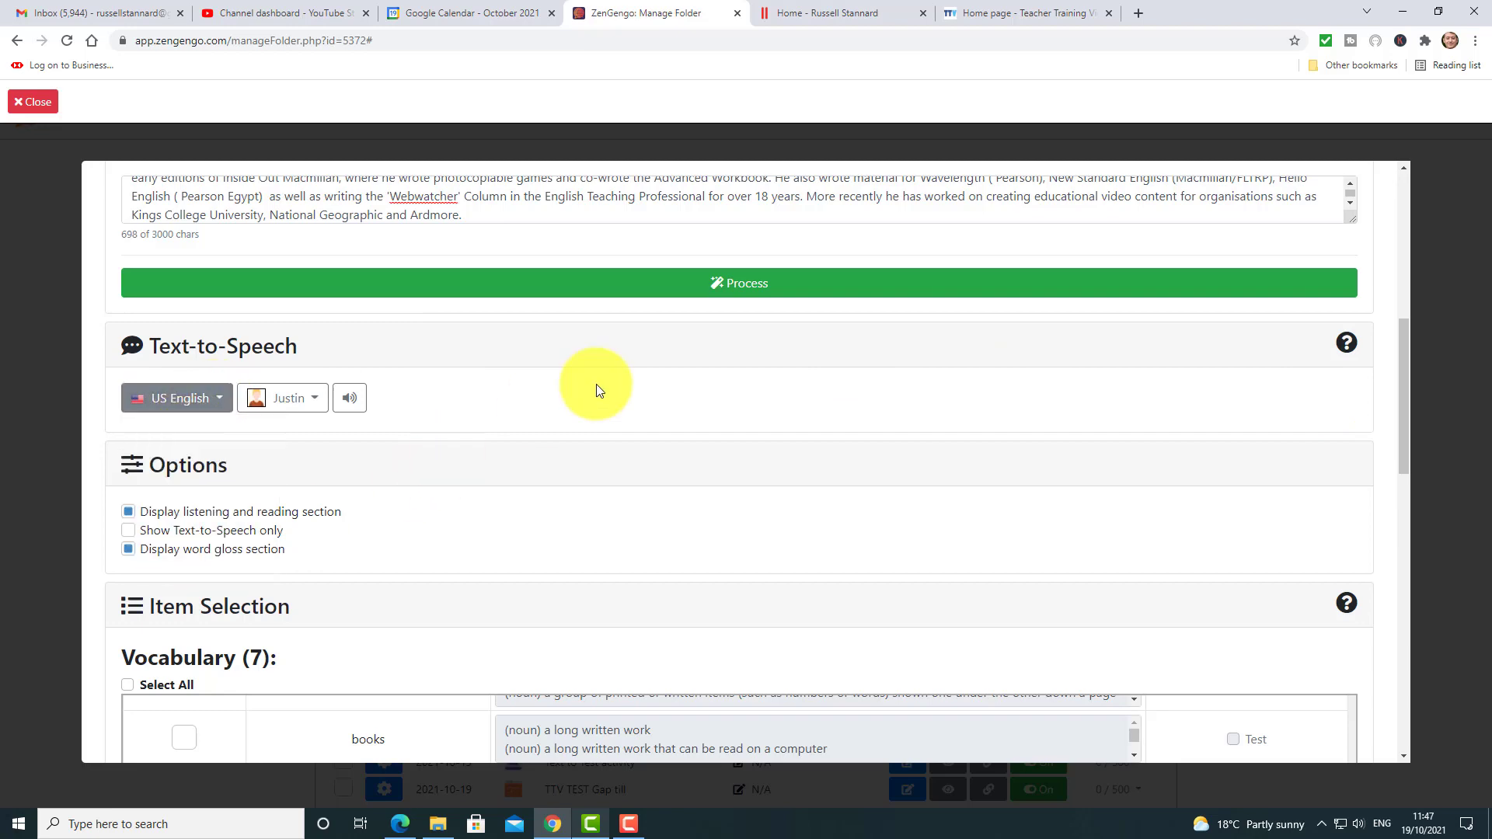
left_click_drag(1403, 396, 1395, 673)
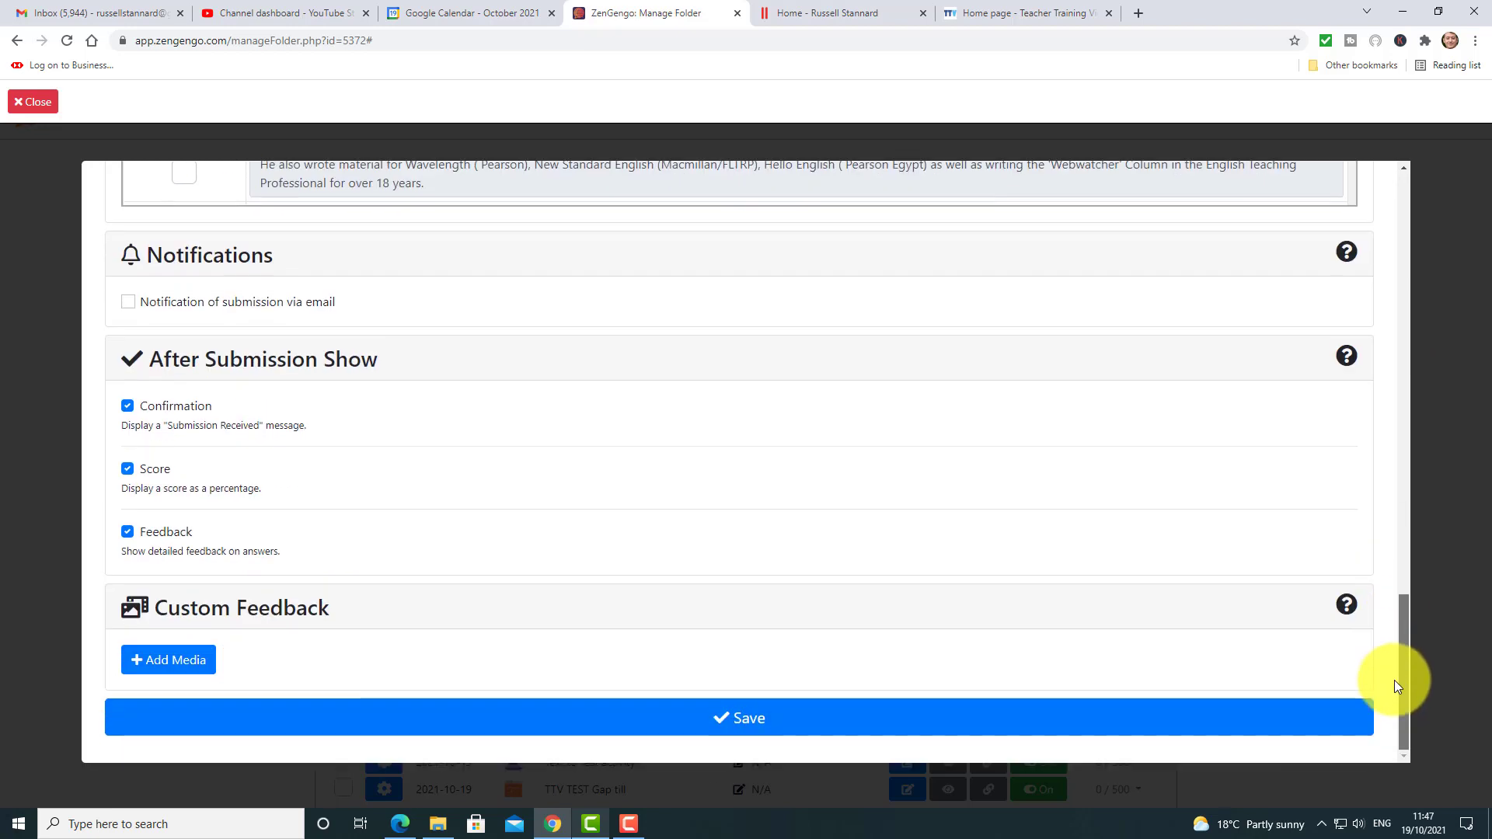
Step: Save Activity 3 and copy its student link
left_click(738, 719)
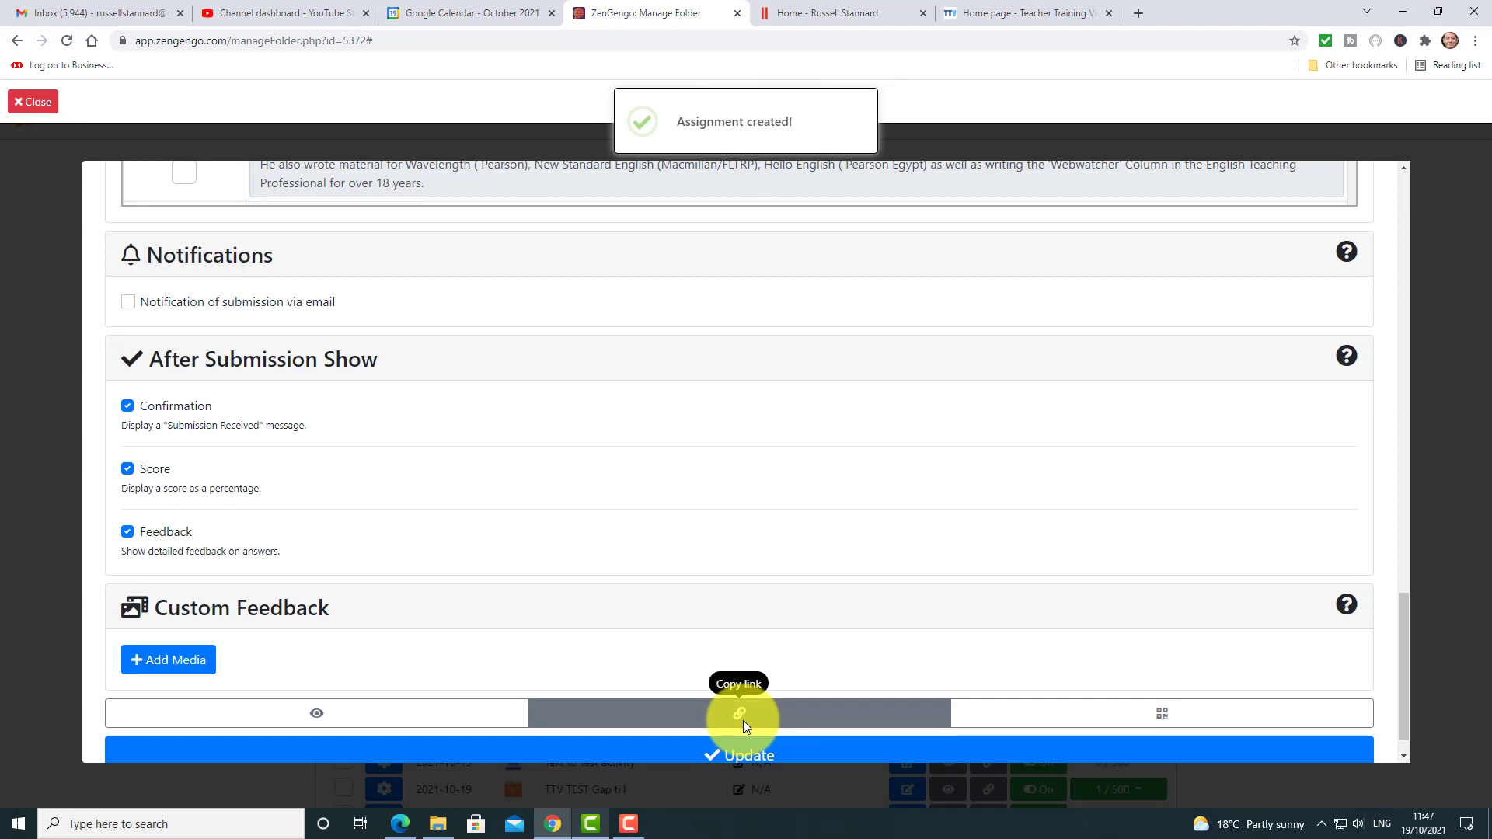
left_click(742, 720)
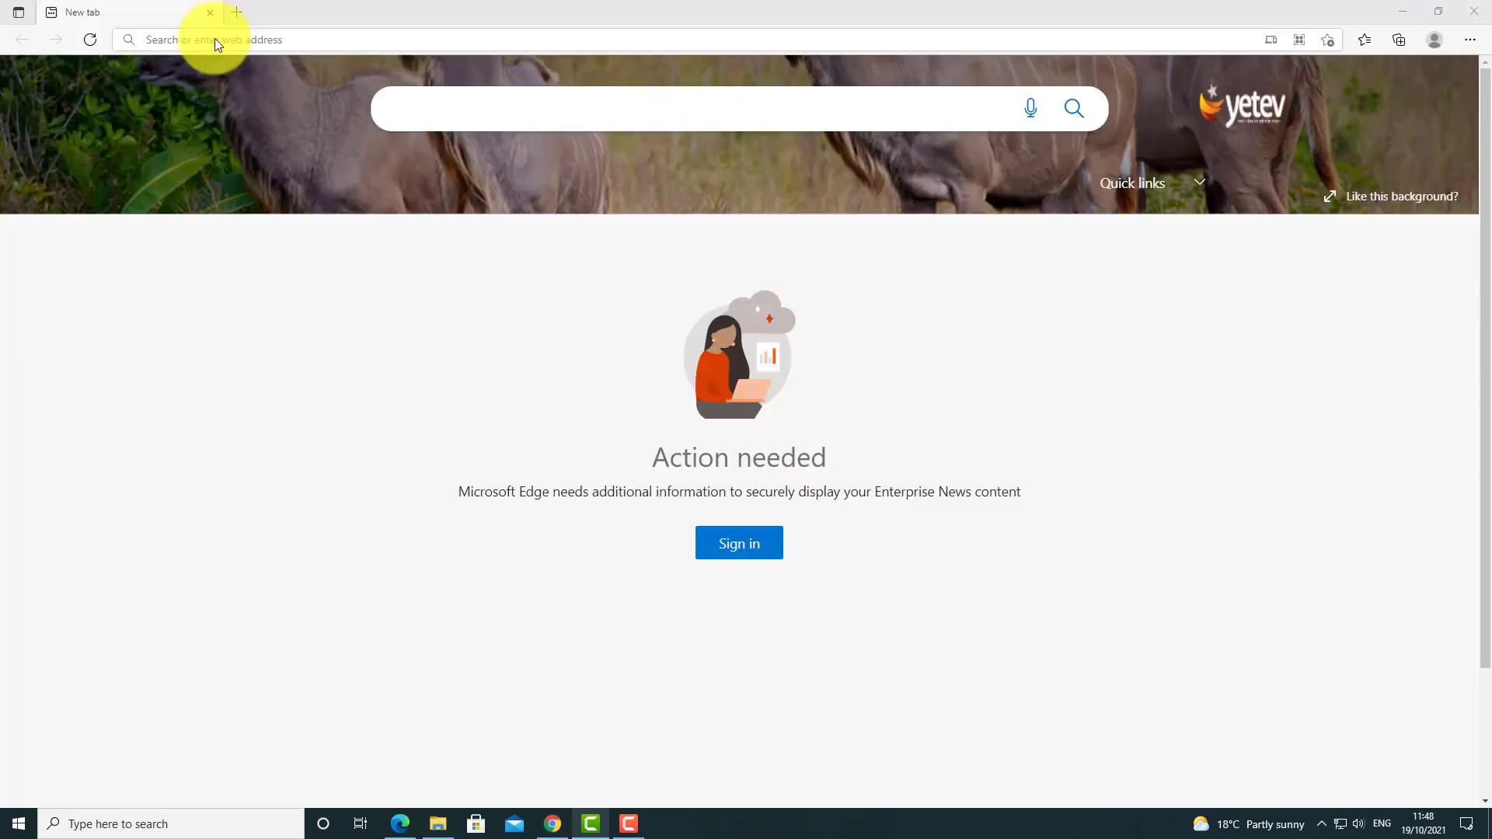
left_click(215, 39)
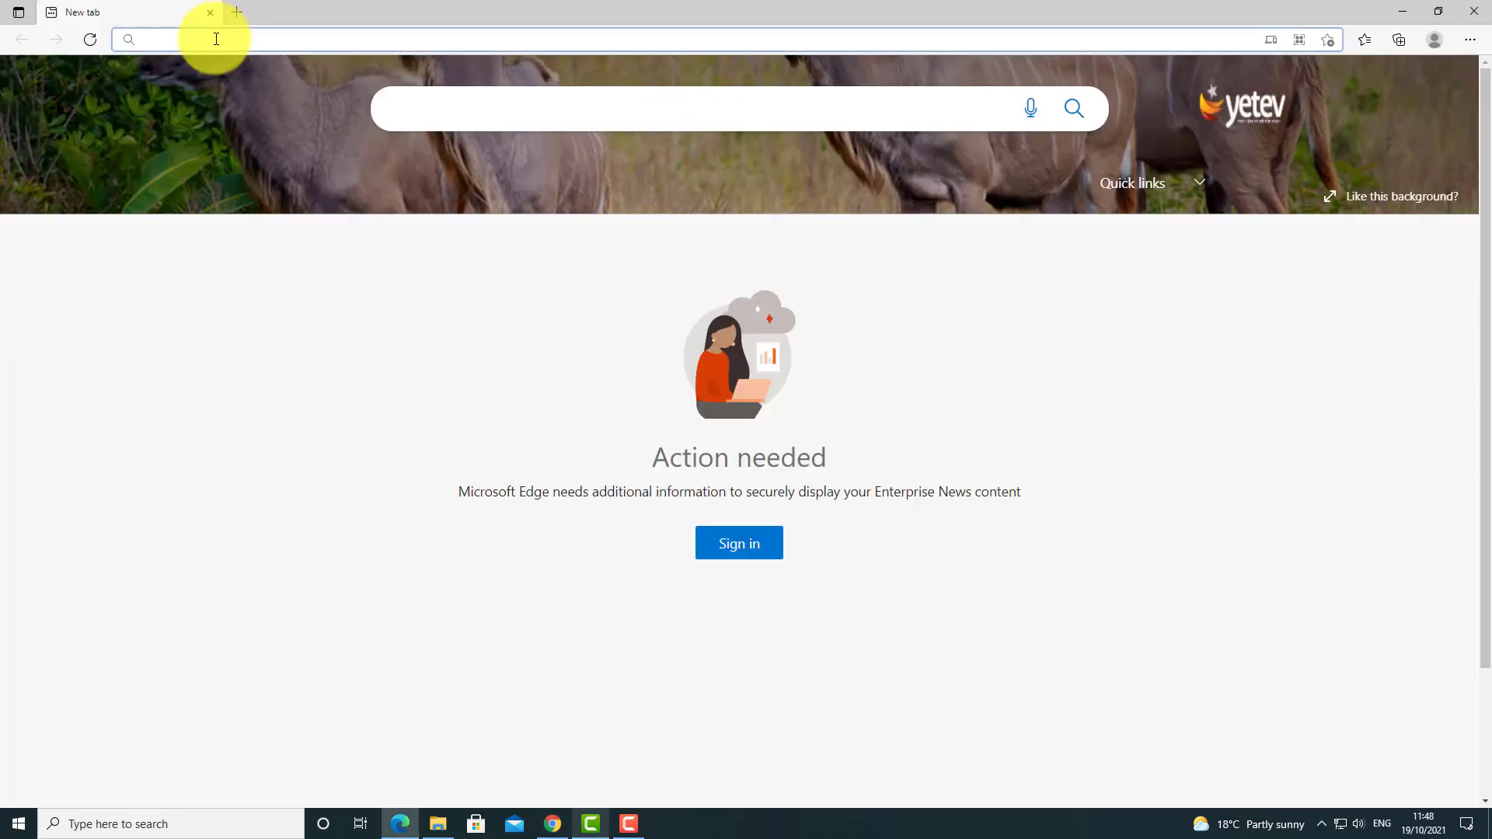
Step: Paste the Activity 3 link into Edge's address bar and open it
key("ctrl+v")
key("Return")
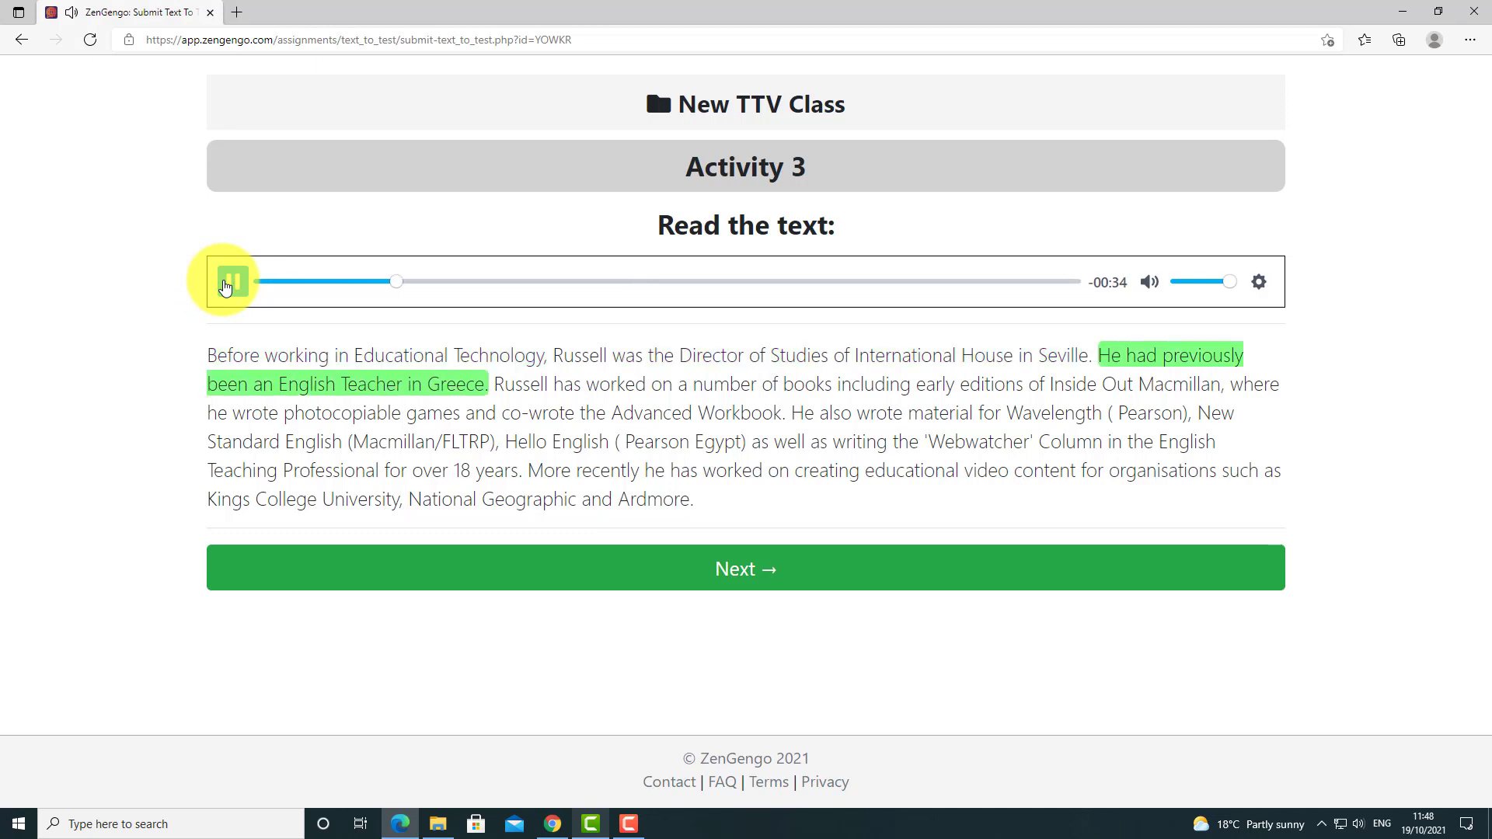
Step: Pause the read-aloud text, review the underlined word definitions, and reach question 1 of 7
left_click(232, 282)
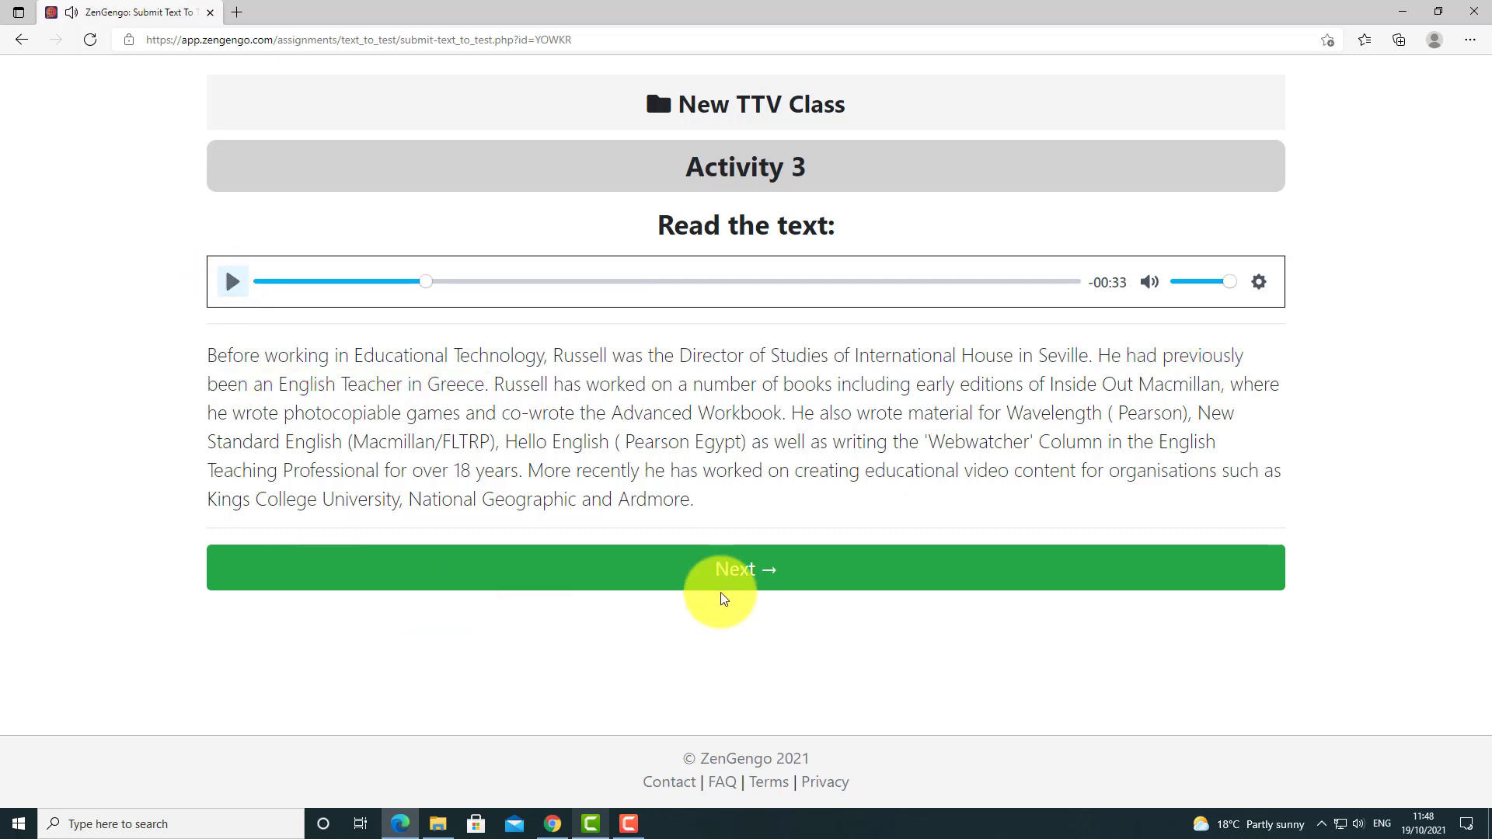
left_click(743, 574)
mouse_move(408, 289)
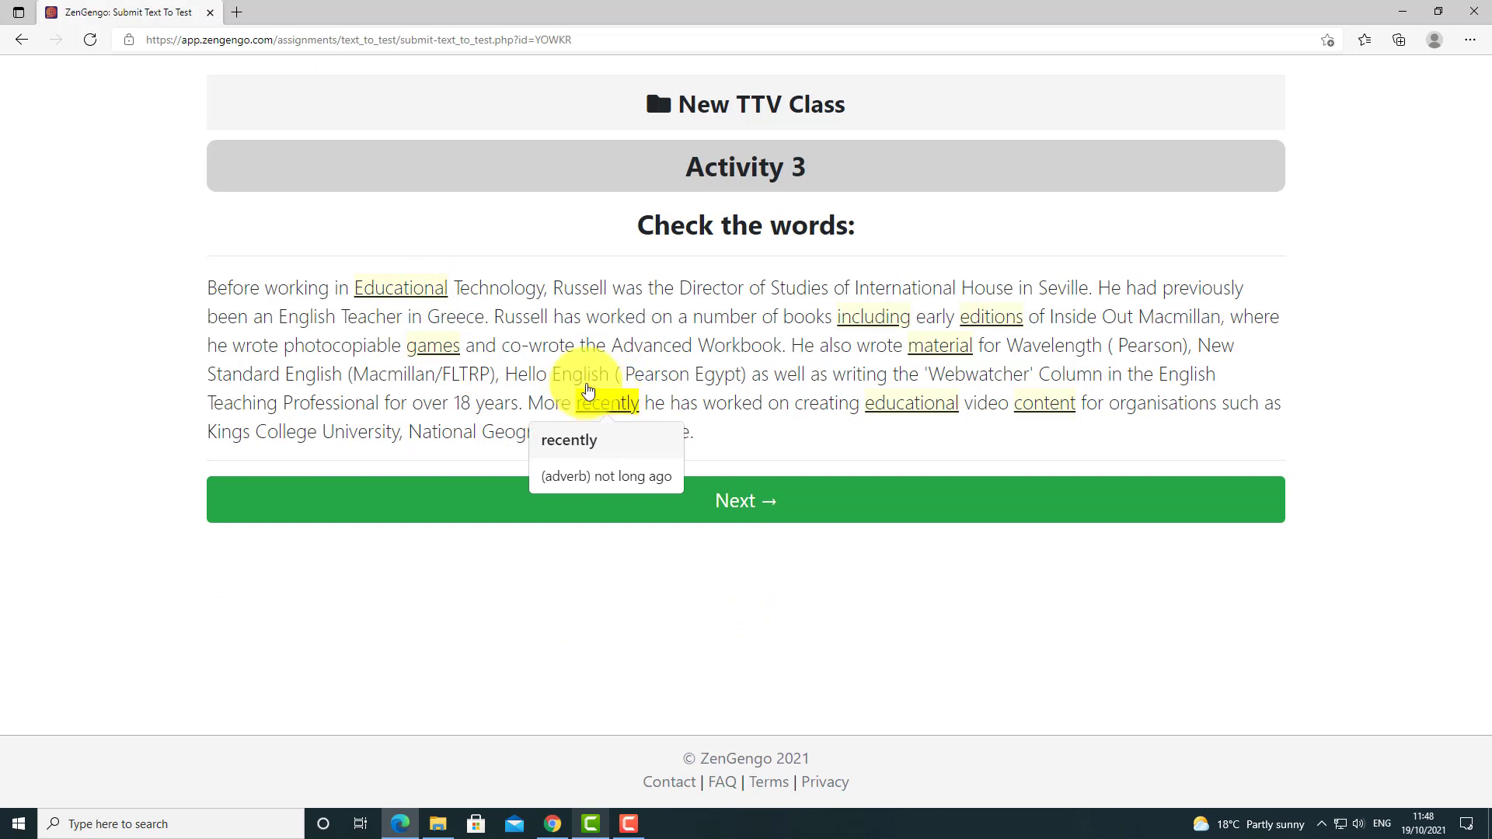
mouse_move(433, 350)
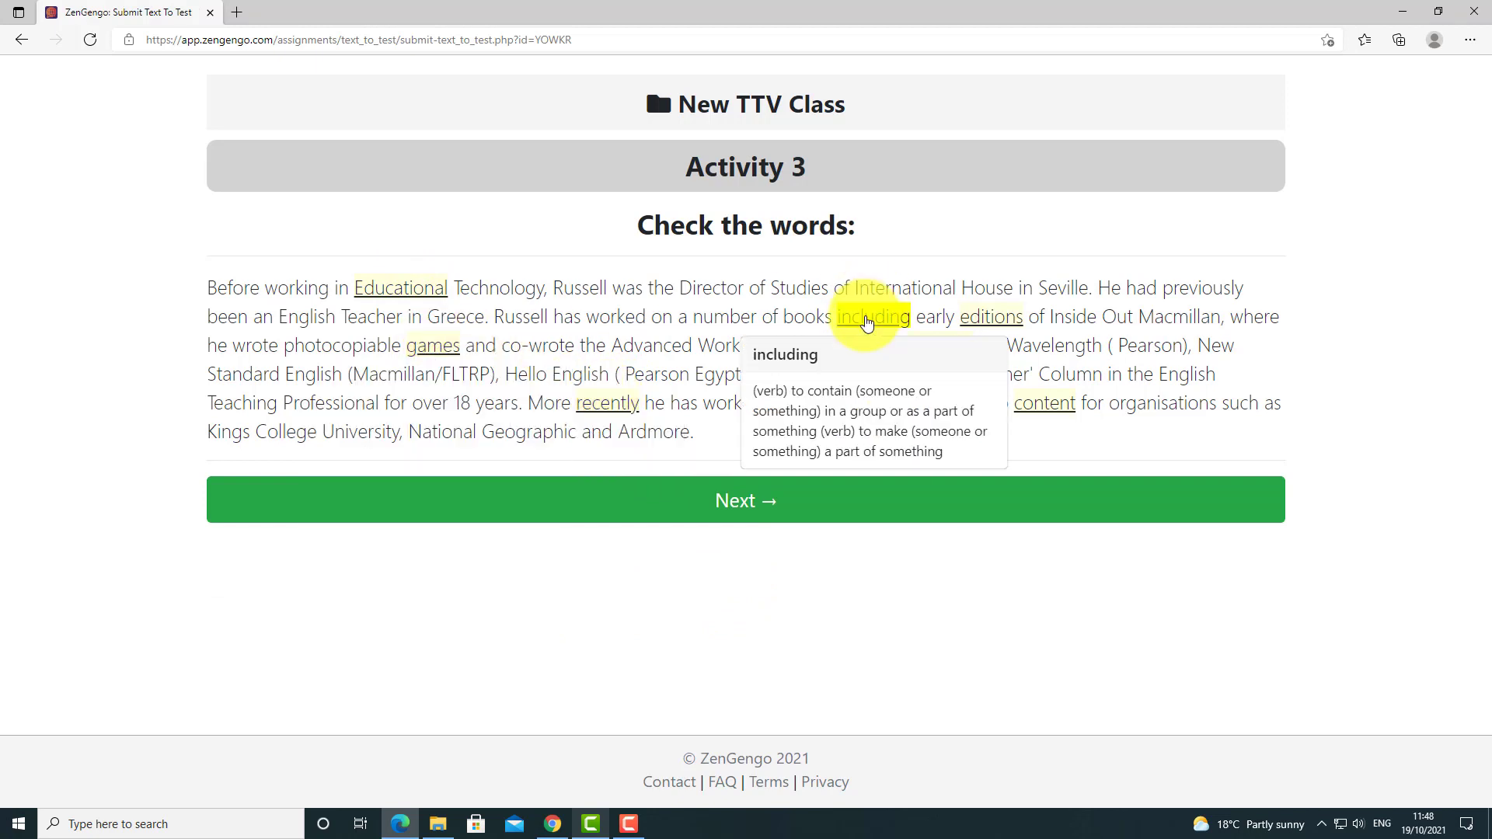
mouse_move(1014, 320)
mouse_move(1051, 410)
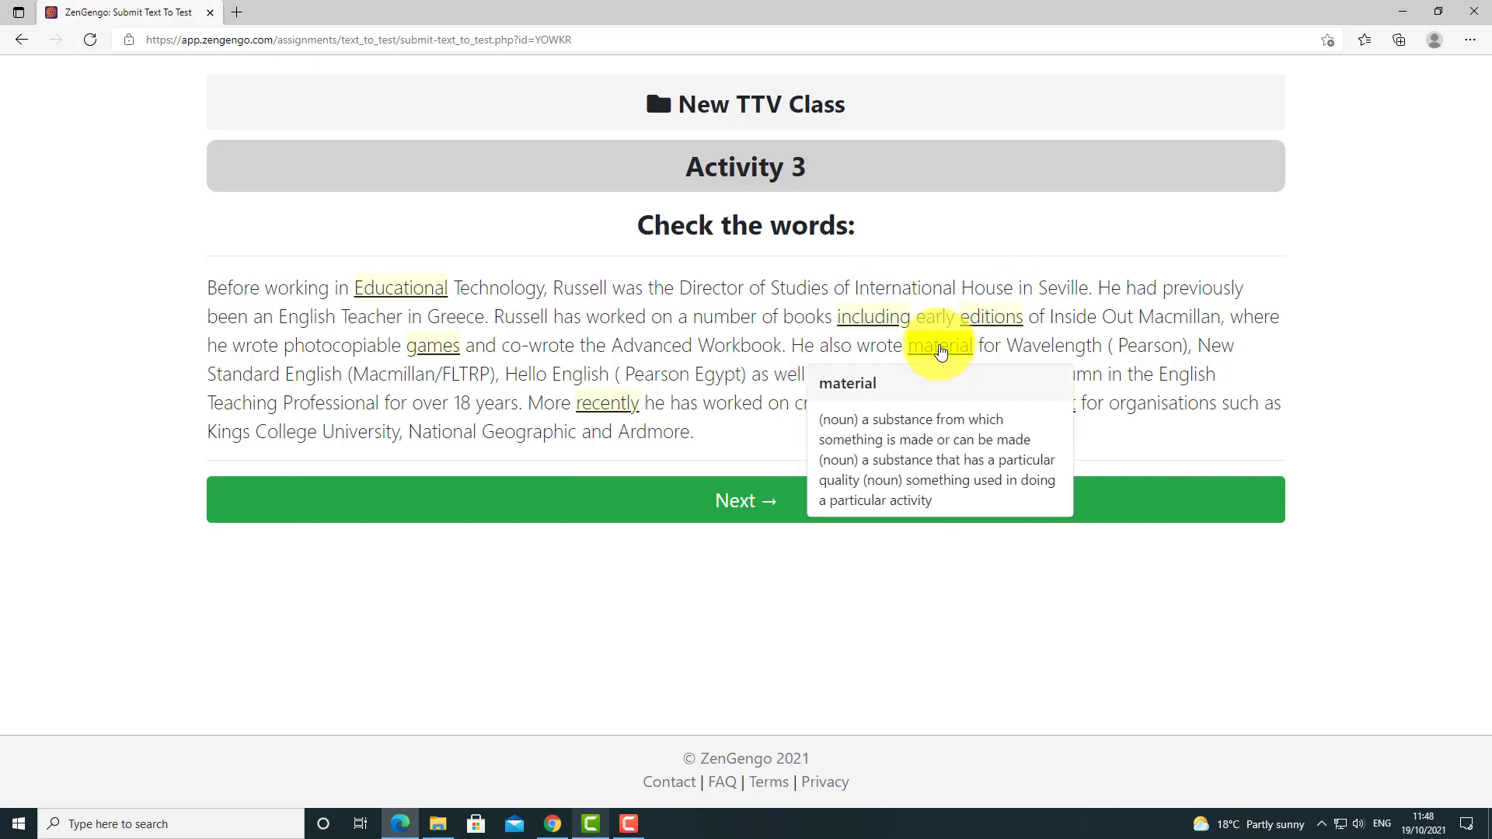
left_click(737, 503)
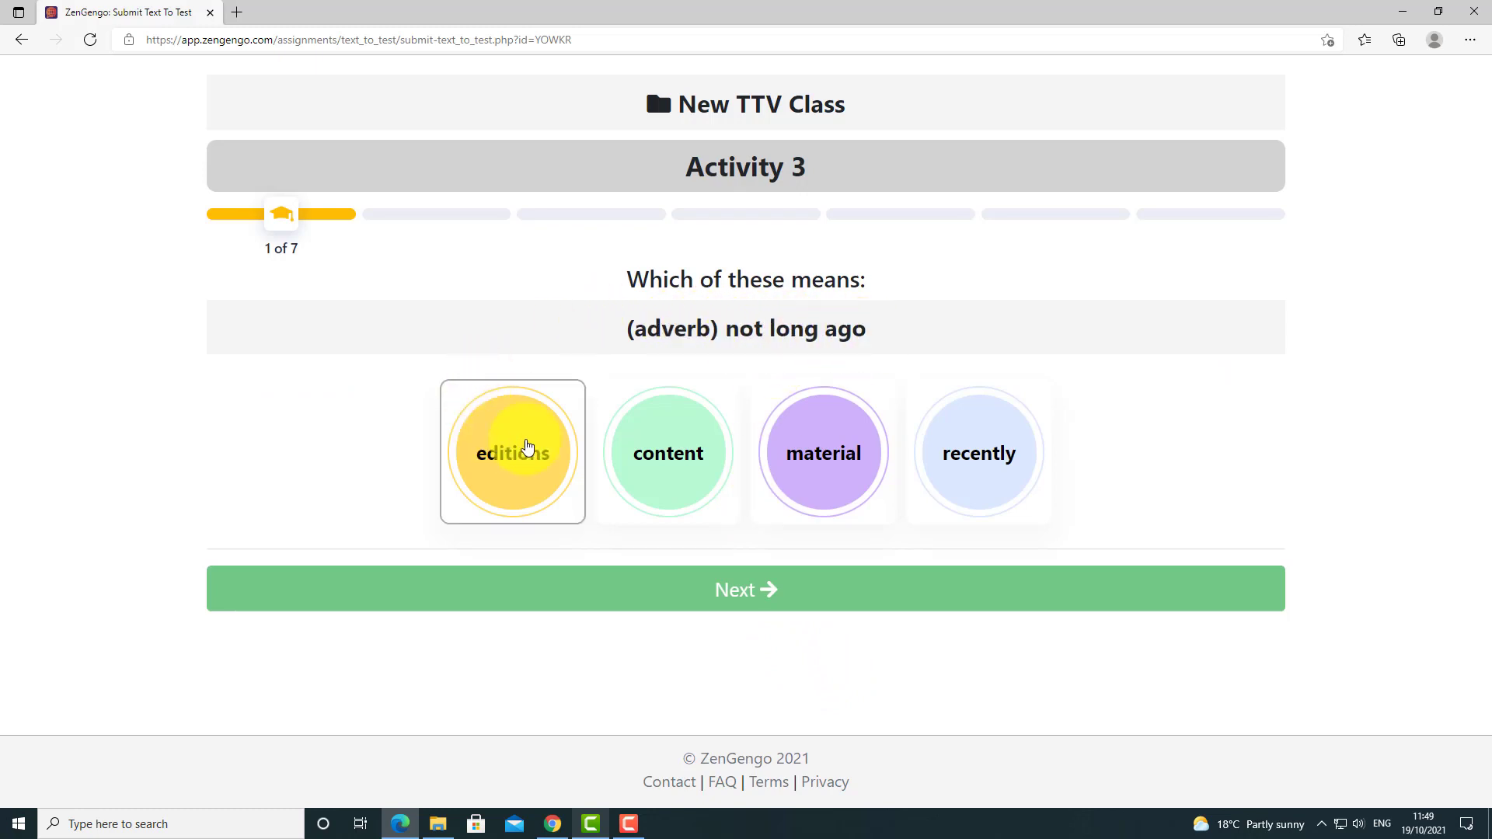
Step: Answer questions 1–4 with recently, material, including and games
left_click(970, 457)
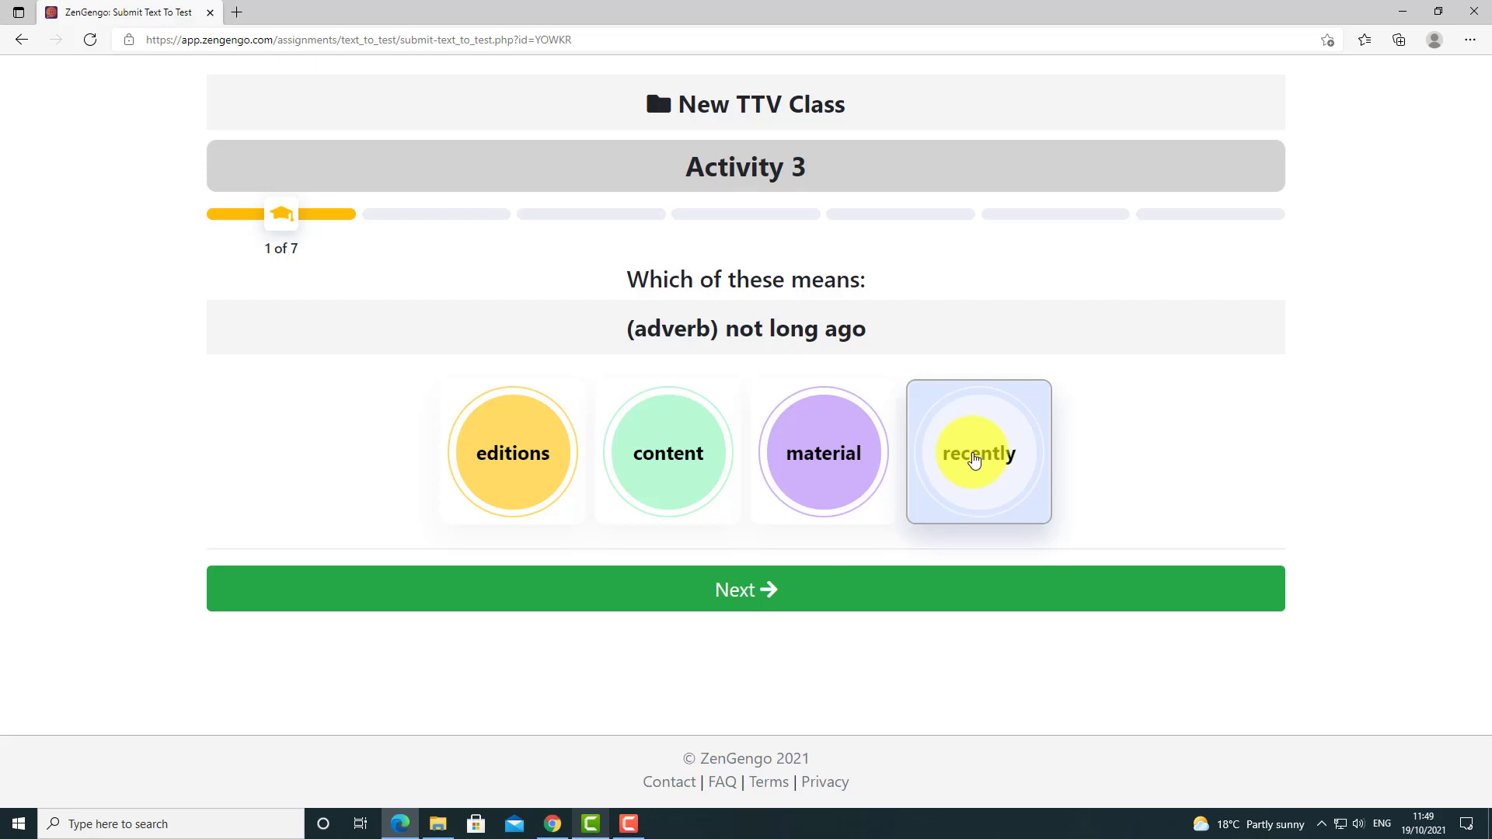
left_click(734, 593)
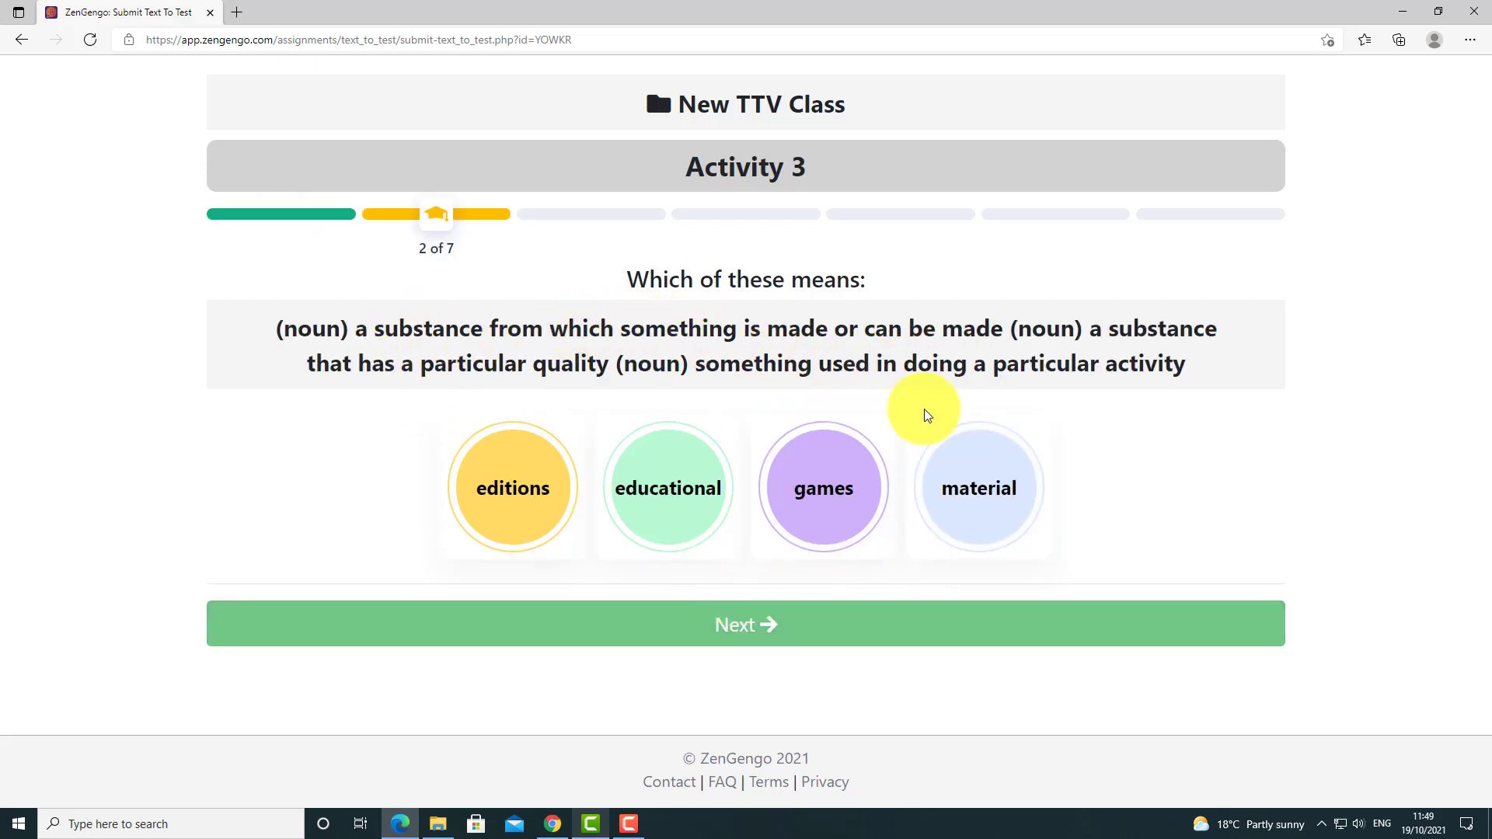
left_click(979, 503)
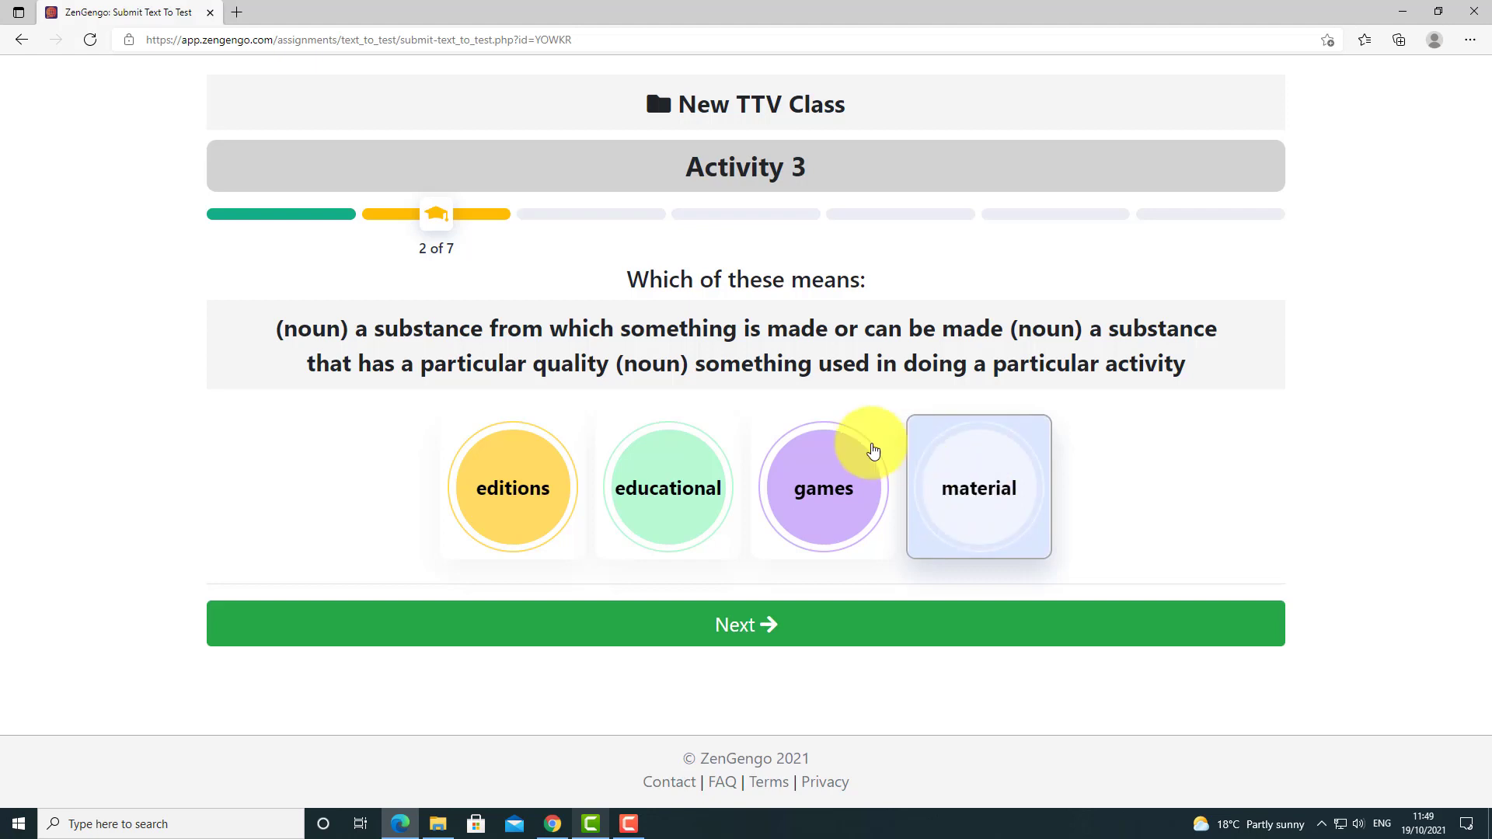
left_click(733, 622)
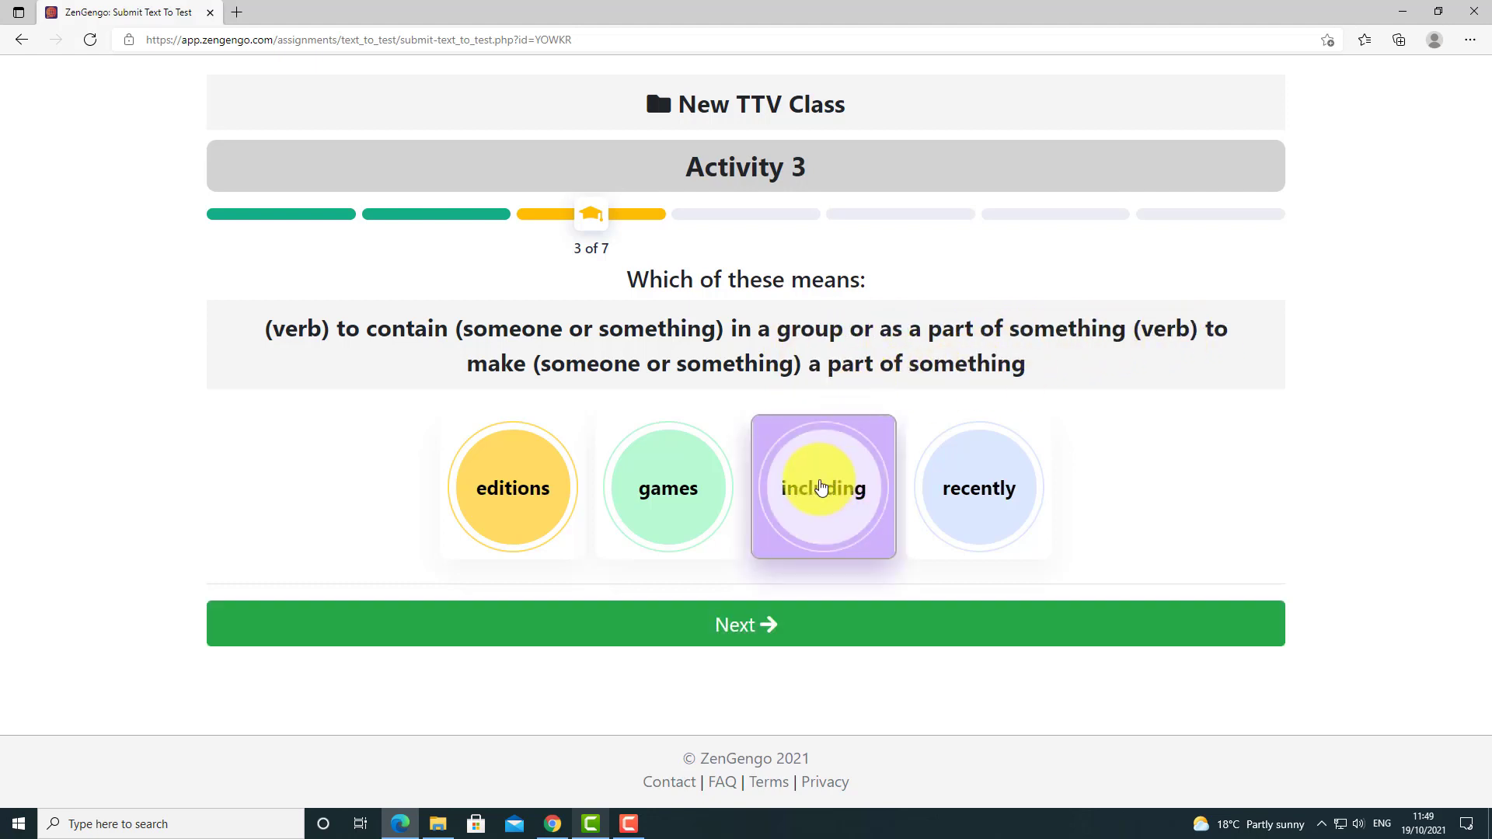
left_click(738, 624)
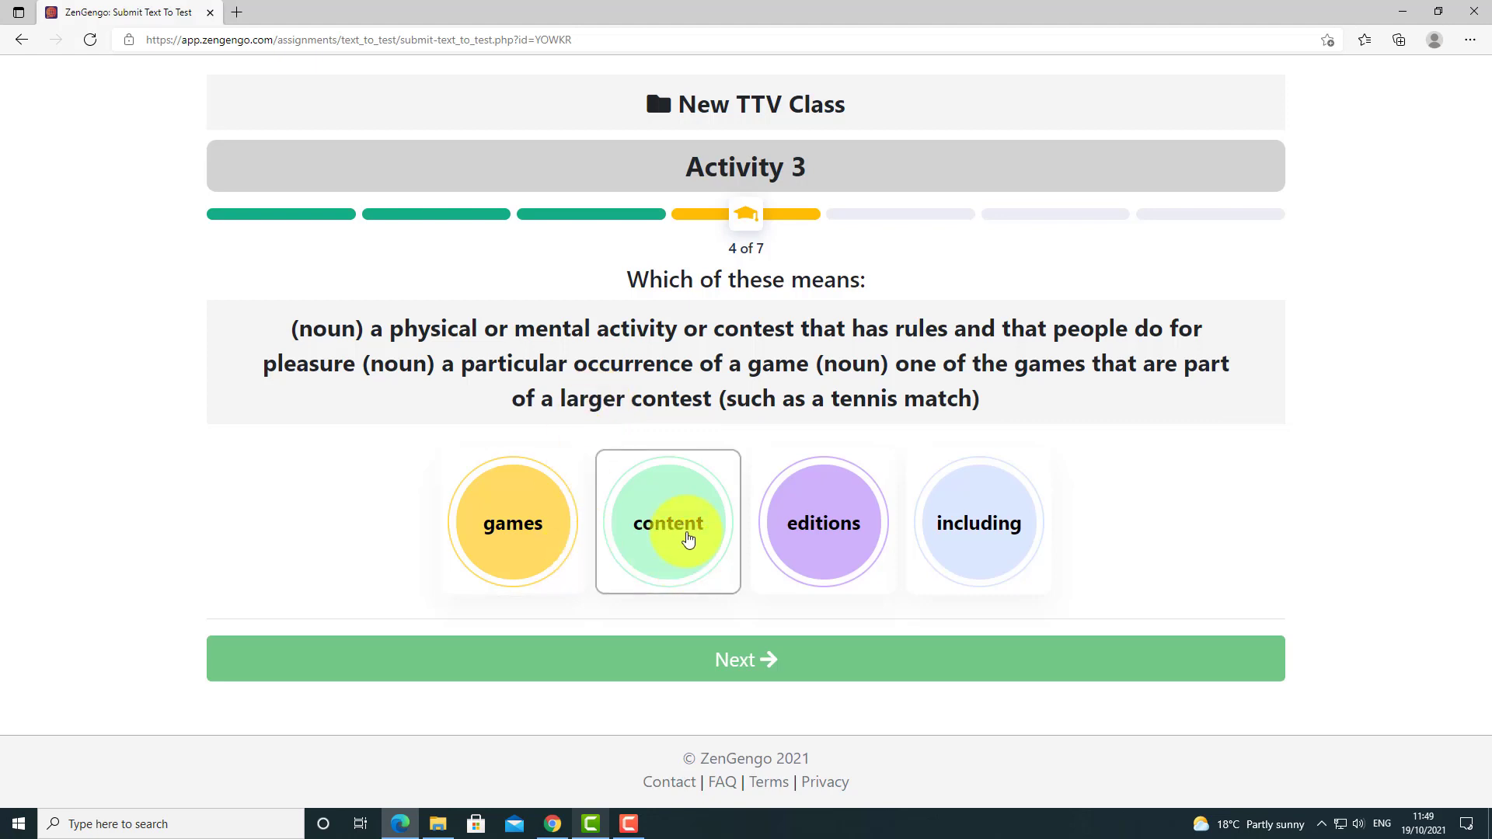
left_click(532, 531)
left_click(731, 663)
left_click(484, 558)
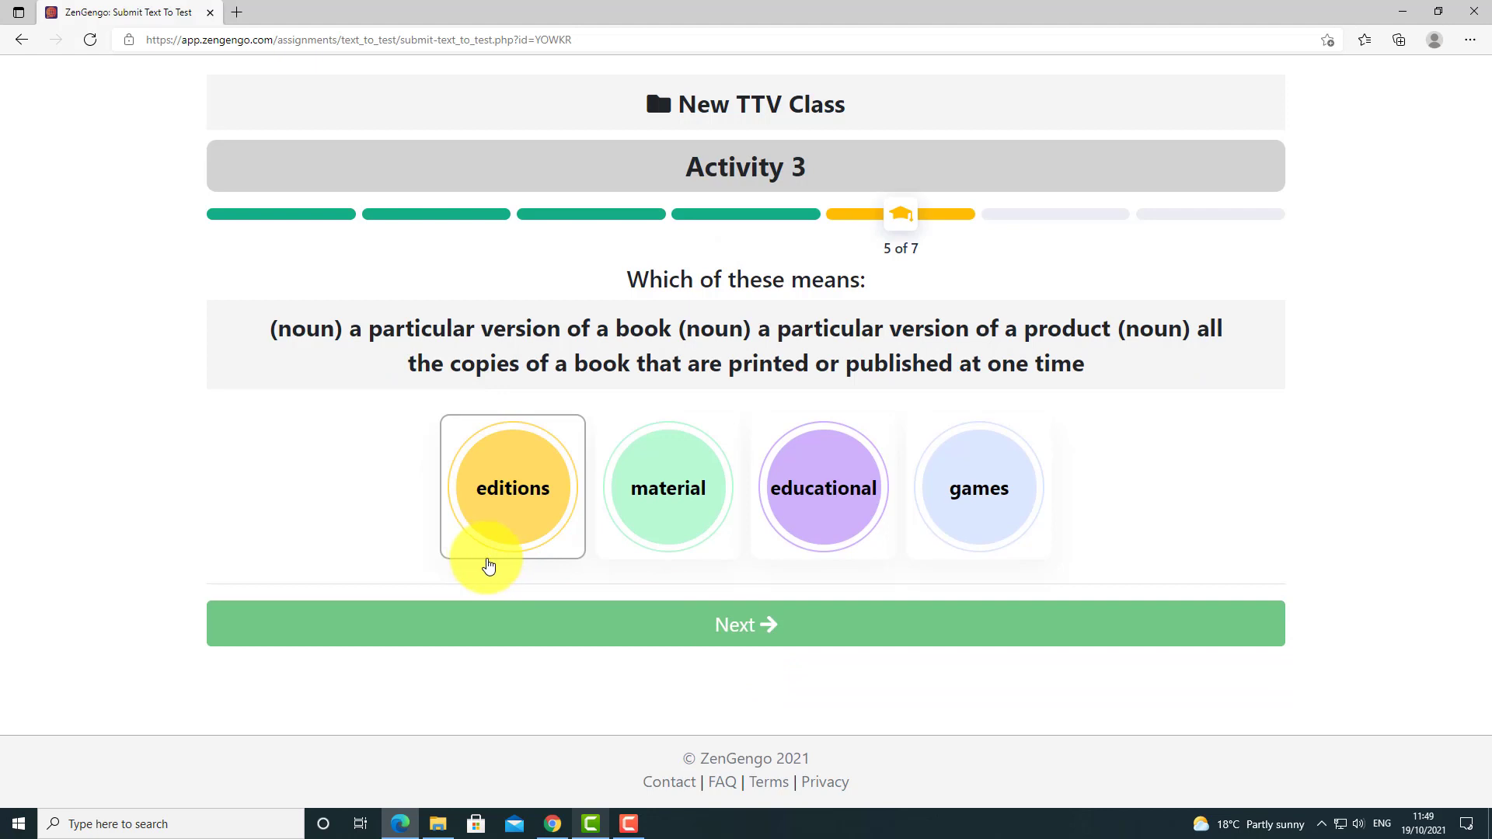
Step: Answer questions 5–7 with games, material and educational, finishing the quiz
left_click(798, 503)
left_click(981, 492)
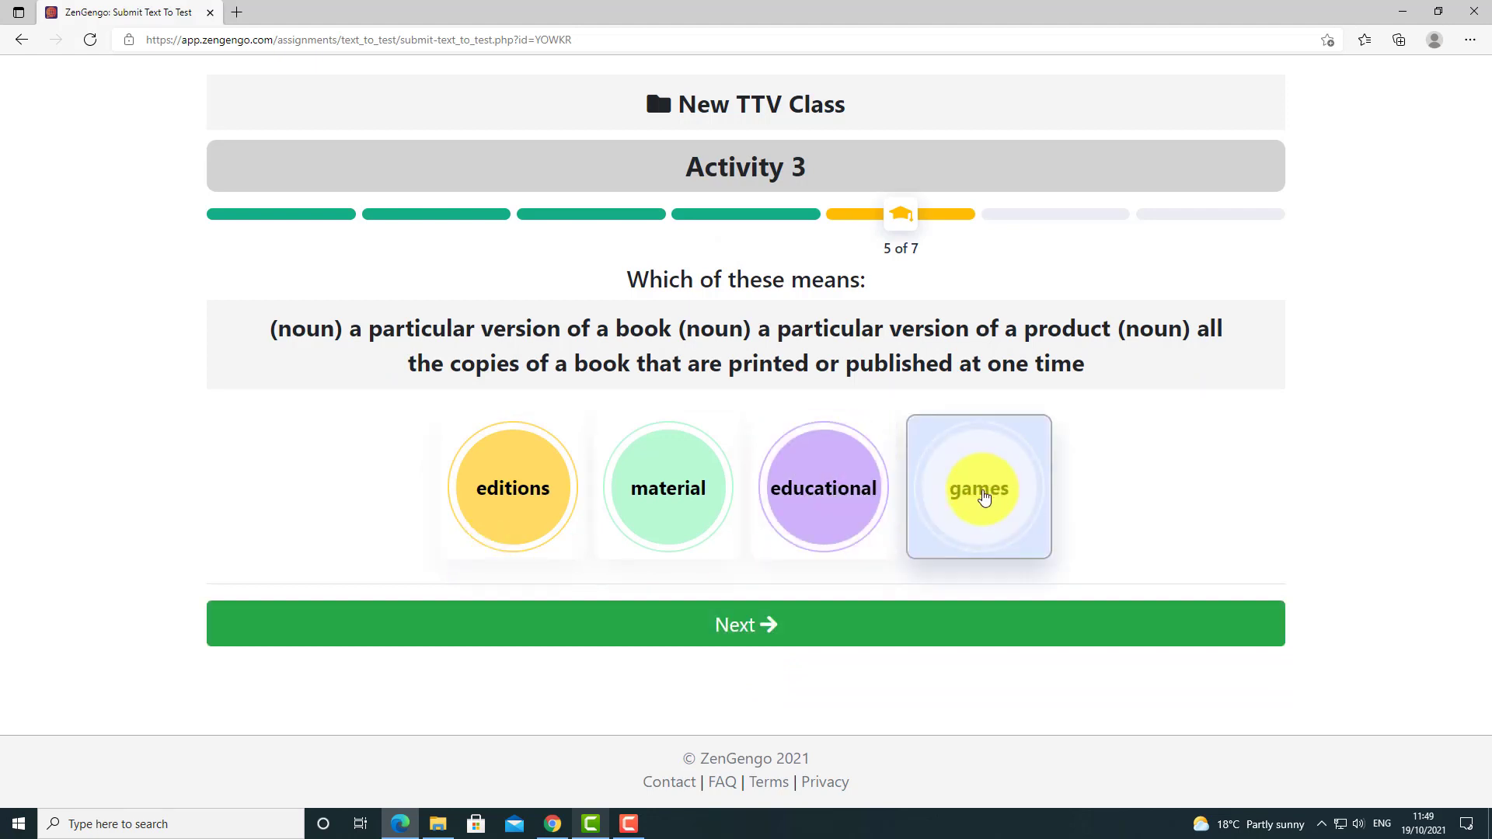
left_click(755, 623)
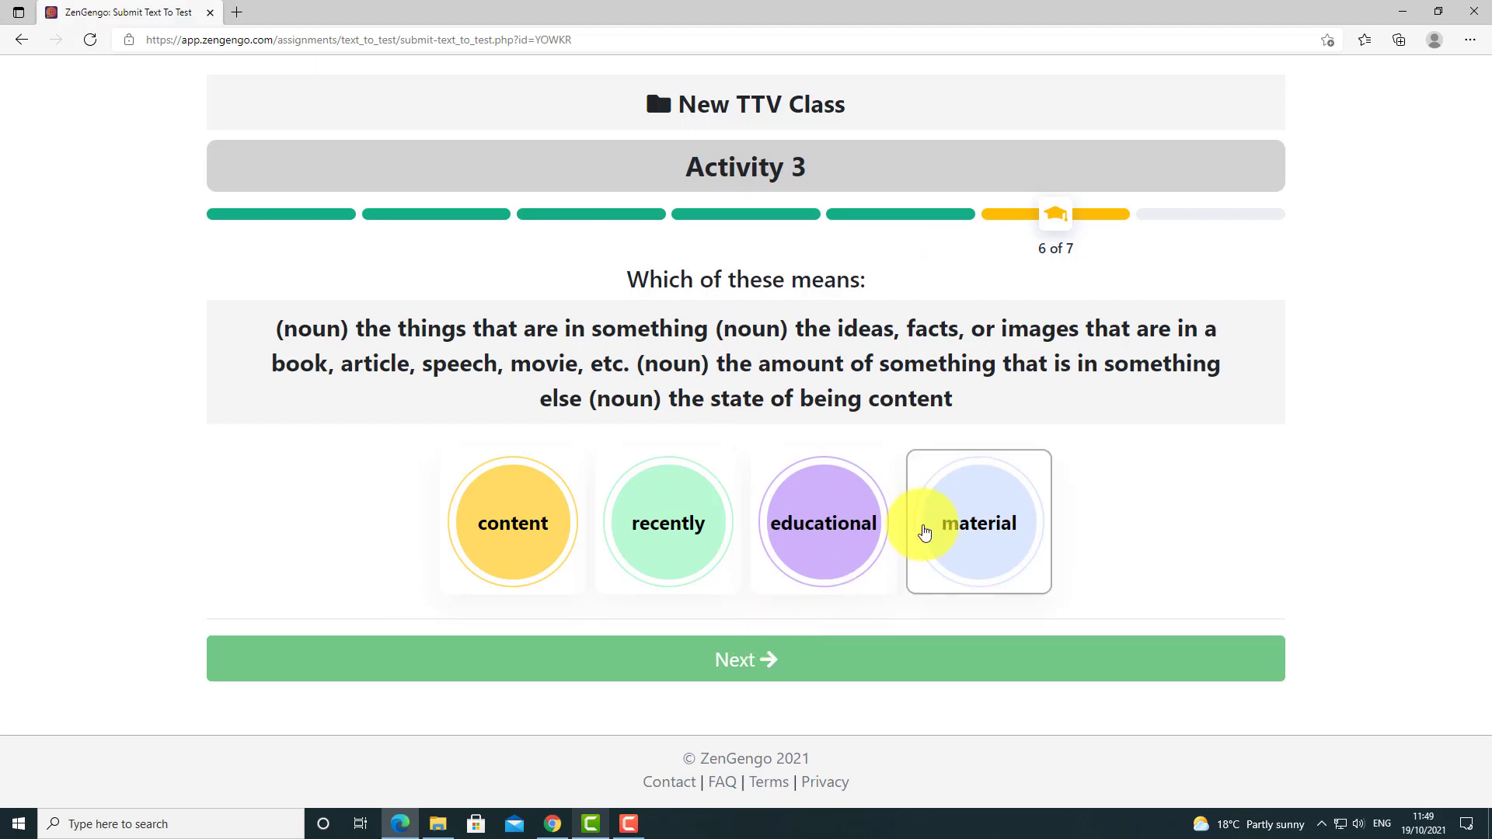
left_click(950, 523)
left_click(787, 655)
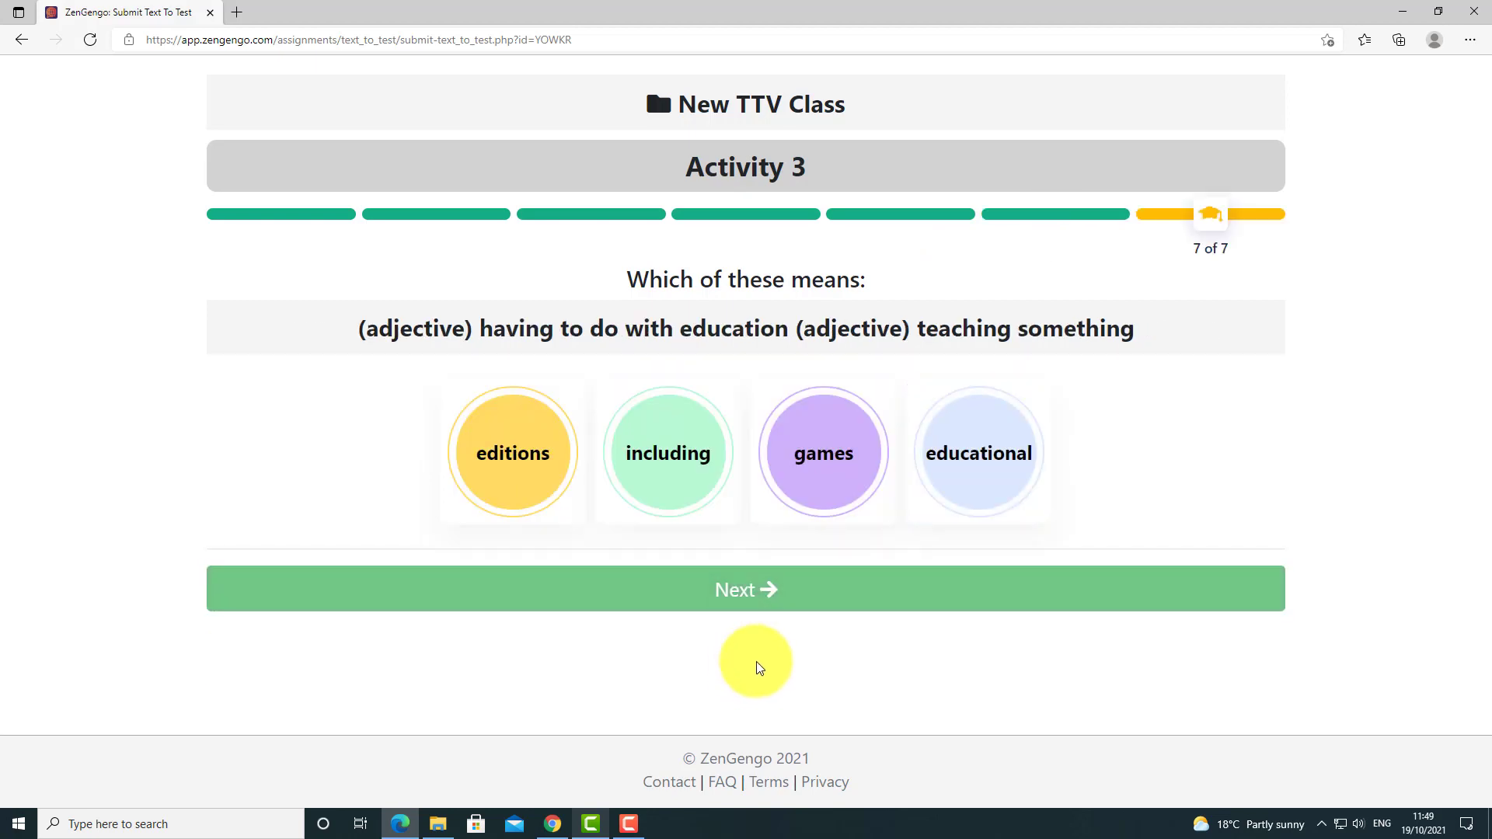
left_click(1000, 460)
left_click(742, 590)
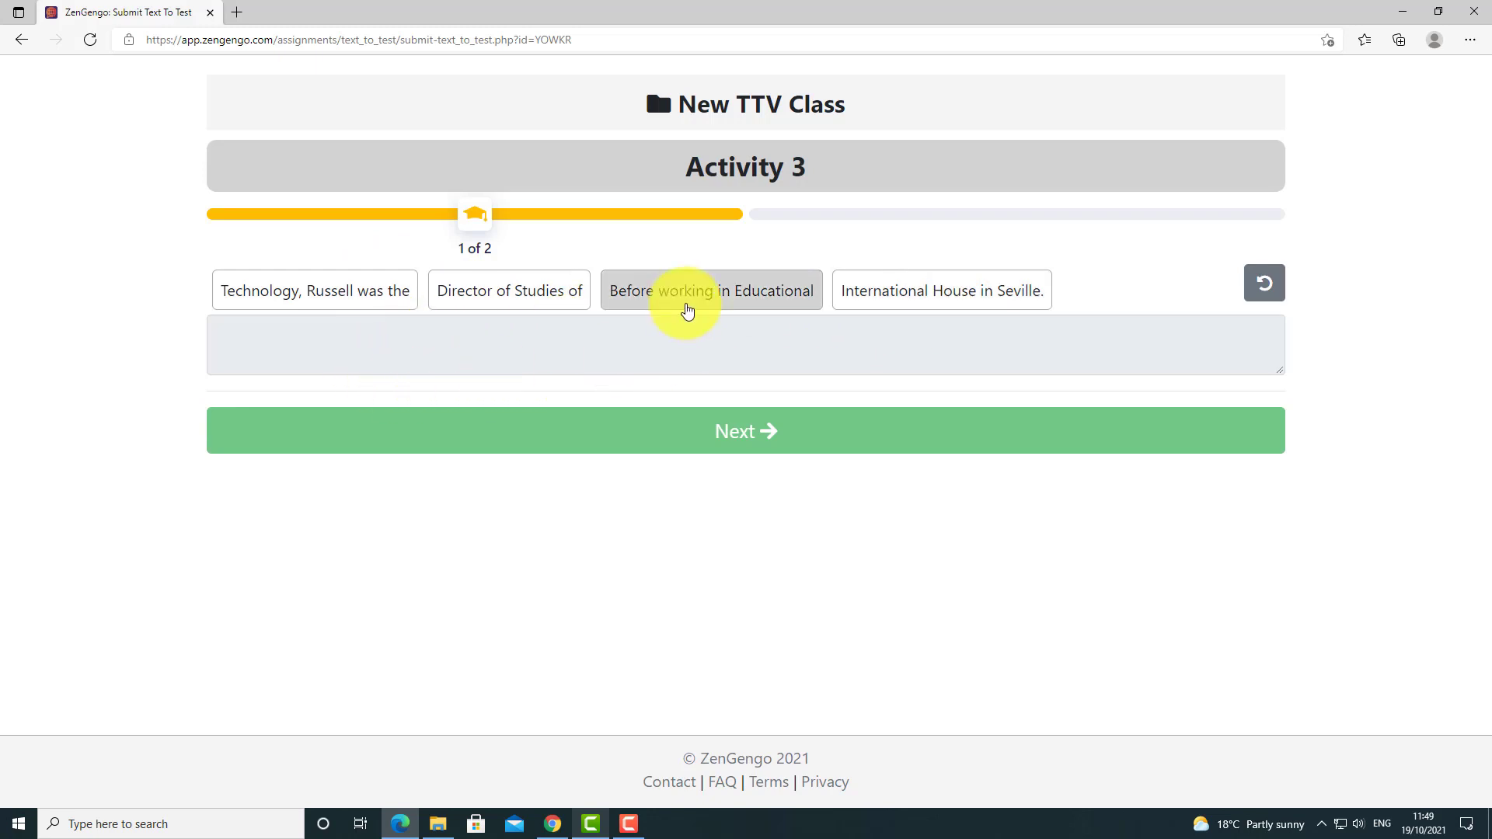
Step: Rebuild sentence 1, from 'Before working in Educational' to 'International House in Seville.', and submit it
left_click_drag(700, 289, 505, 366)
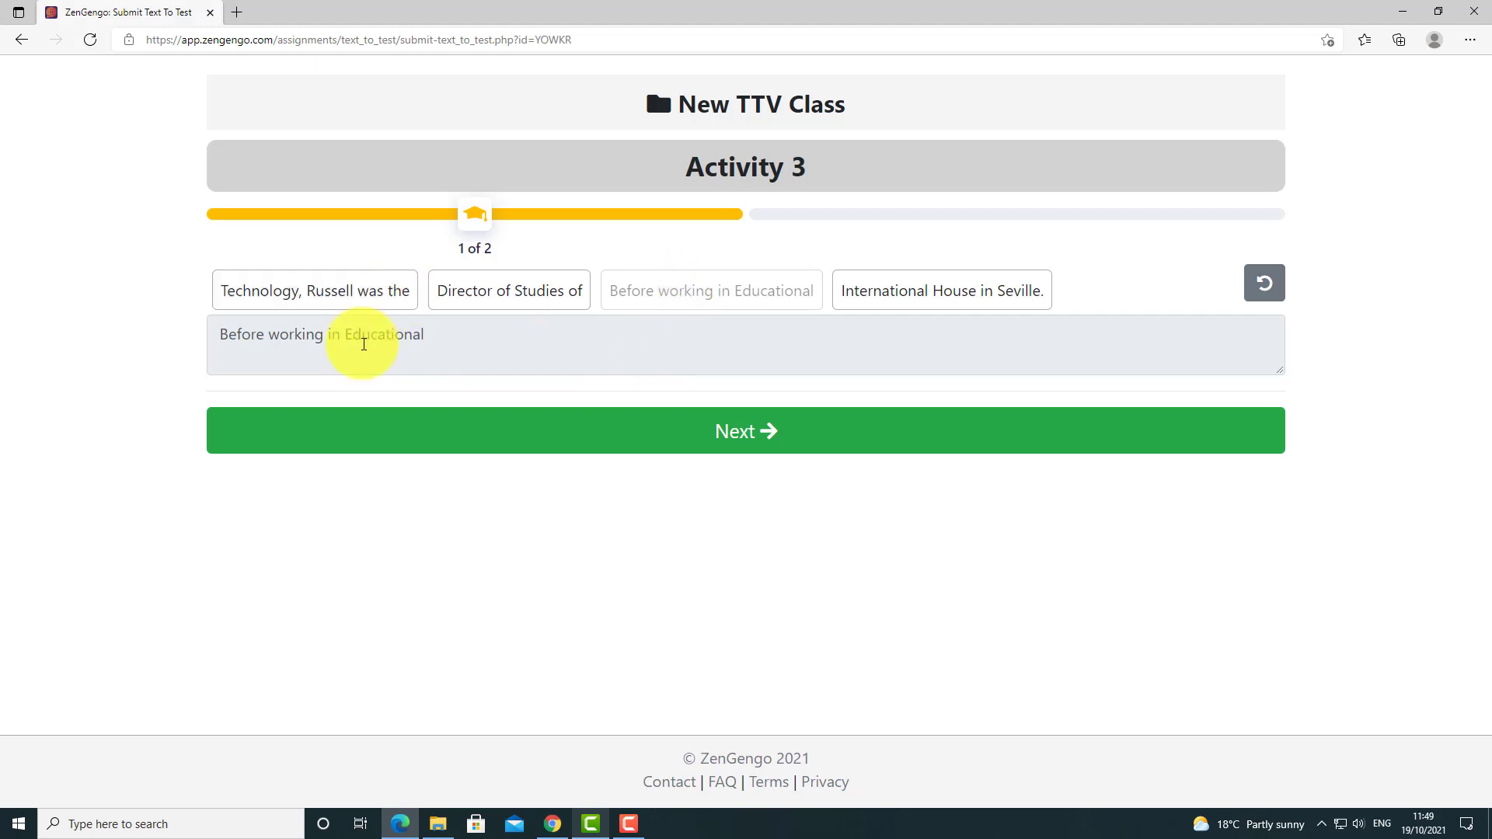
left_click(316, 294)
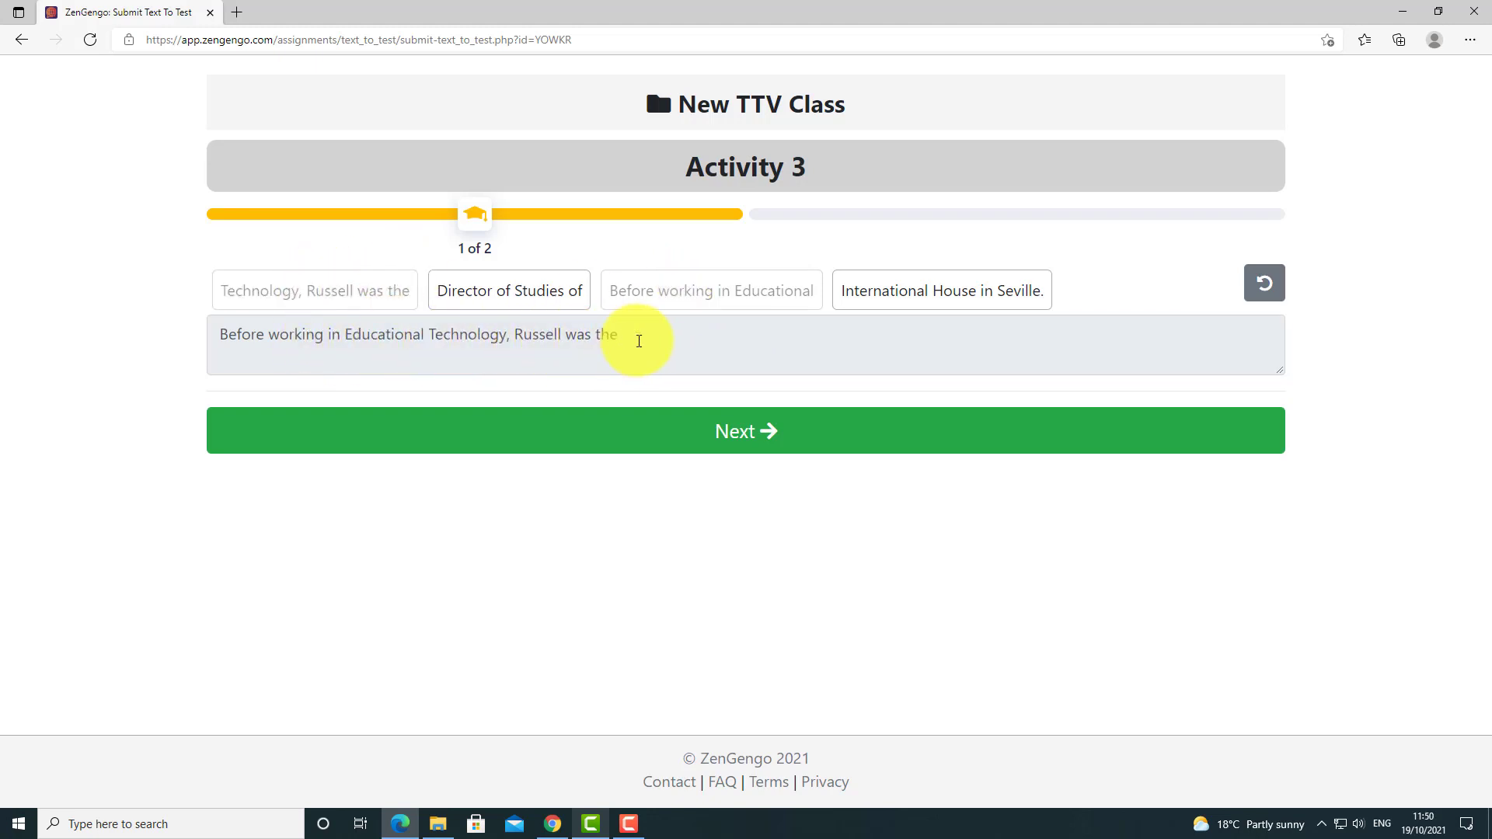
left_click_drag(544, 293, 566, 344)
left_click(925, 295)
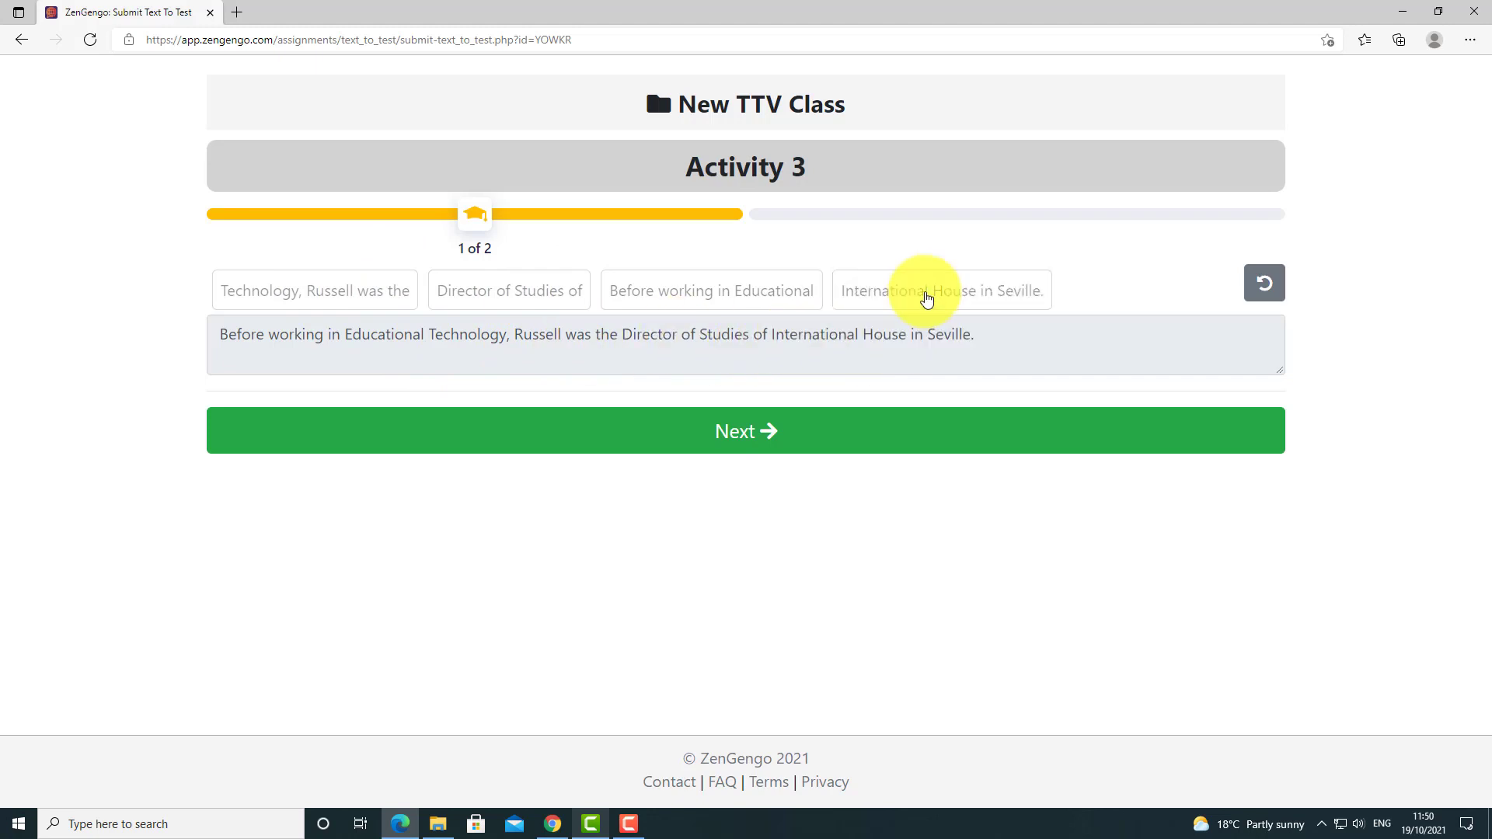
left_click(728, 430)
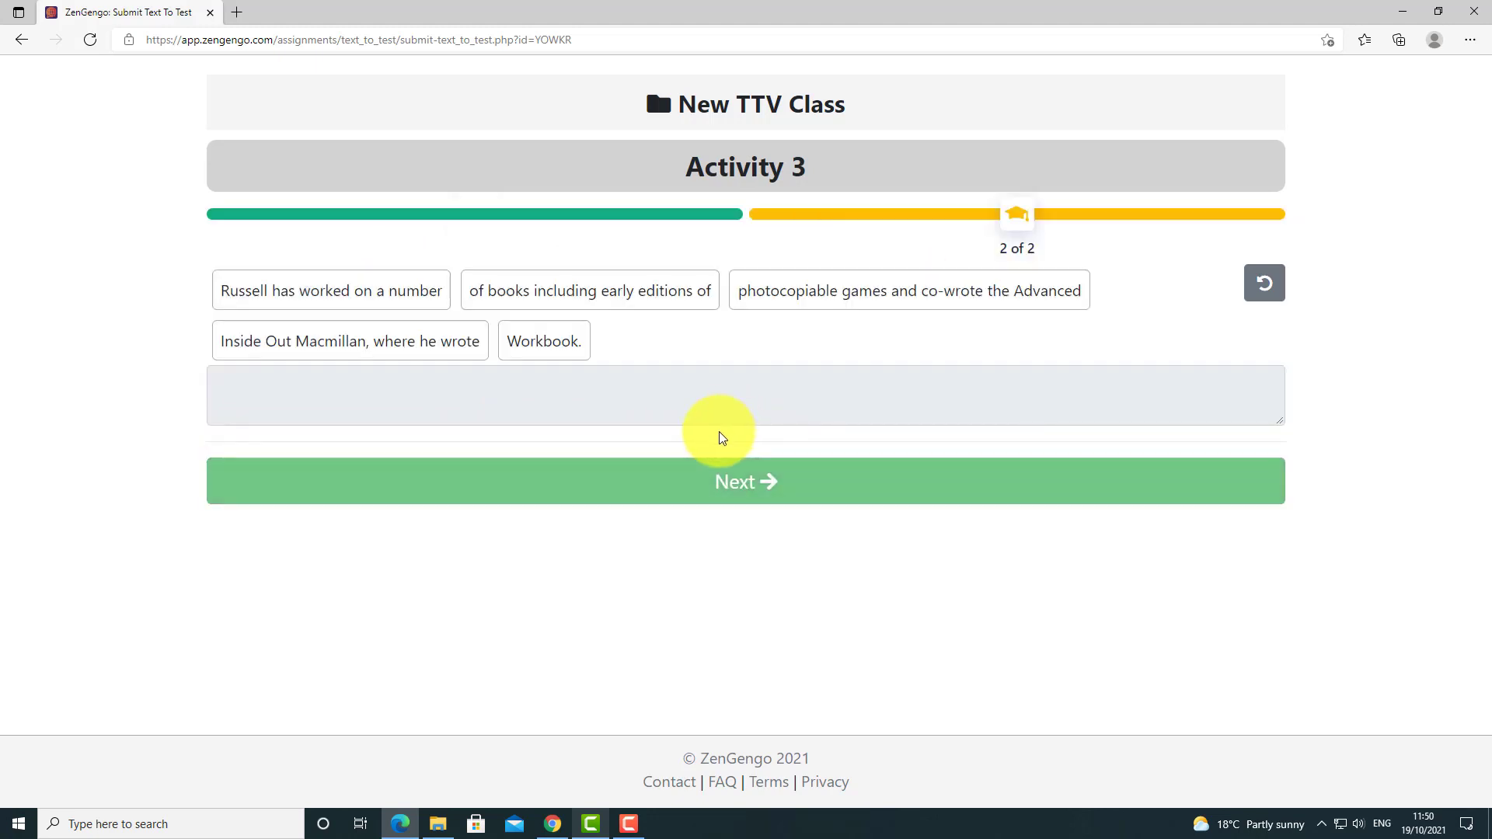
Step: Start sentence 2 through 'of books including early editions of' and 'Inside Out Macmillan, where he wrote'
left_click(373, 299)
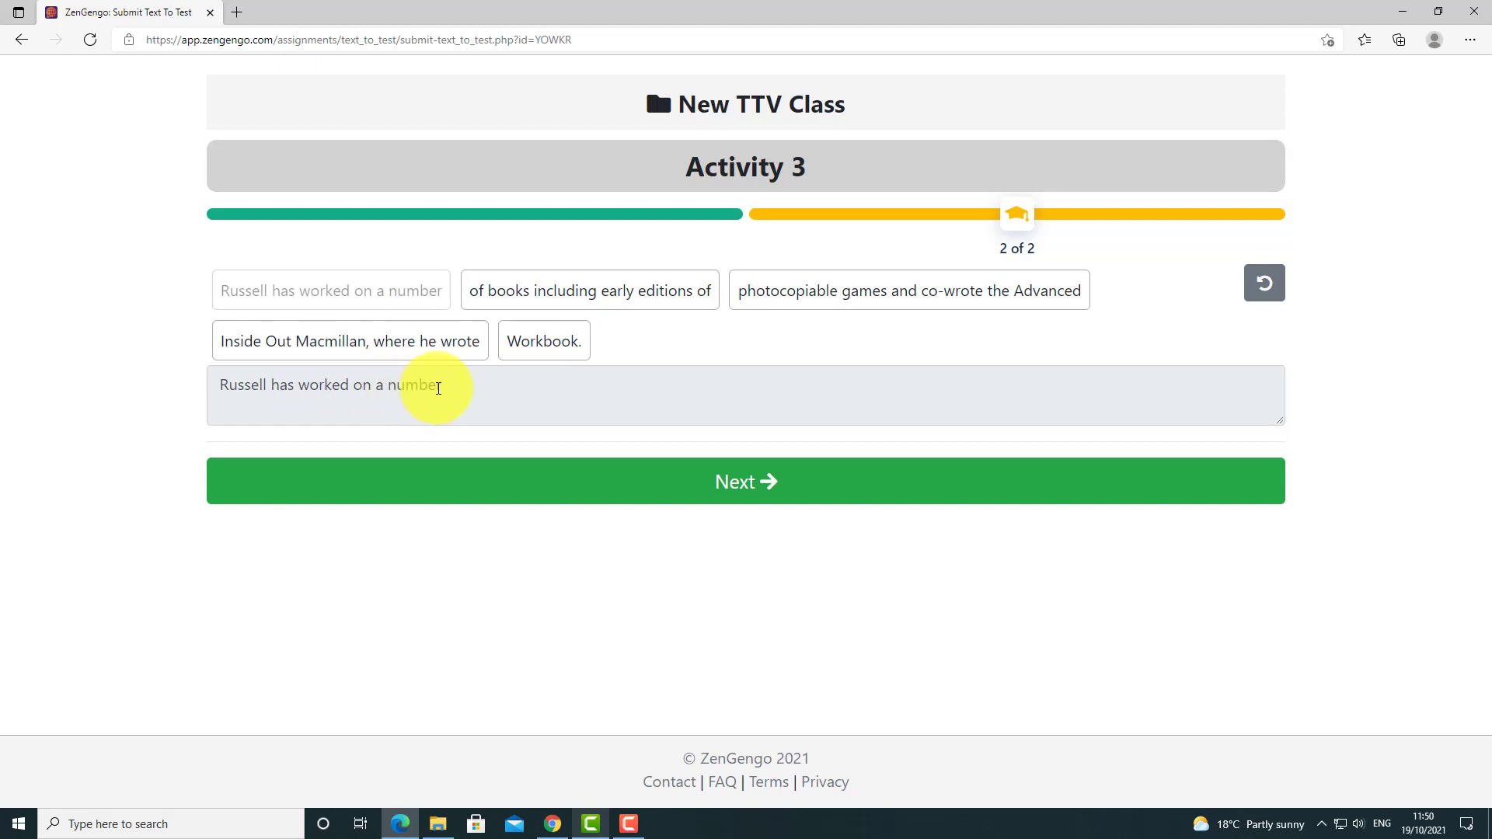
left_click(585, 315)
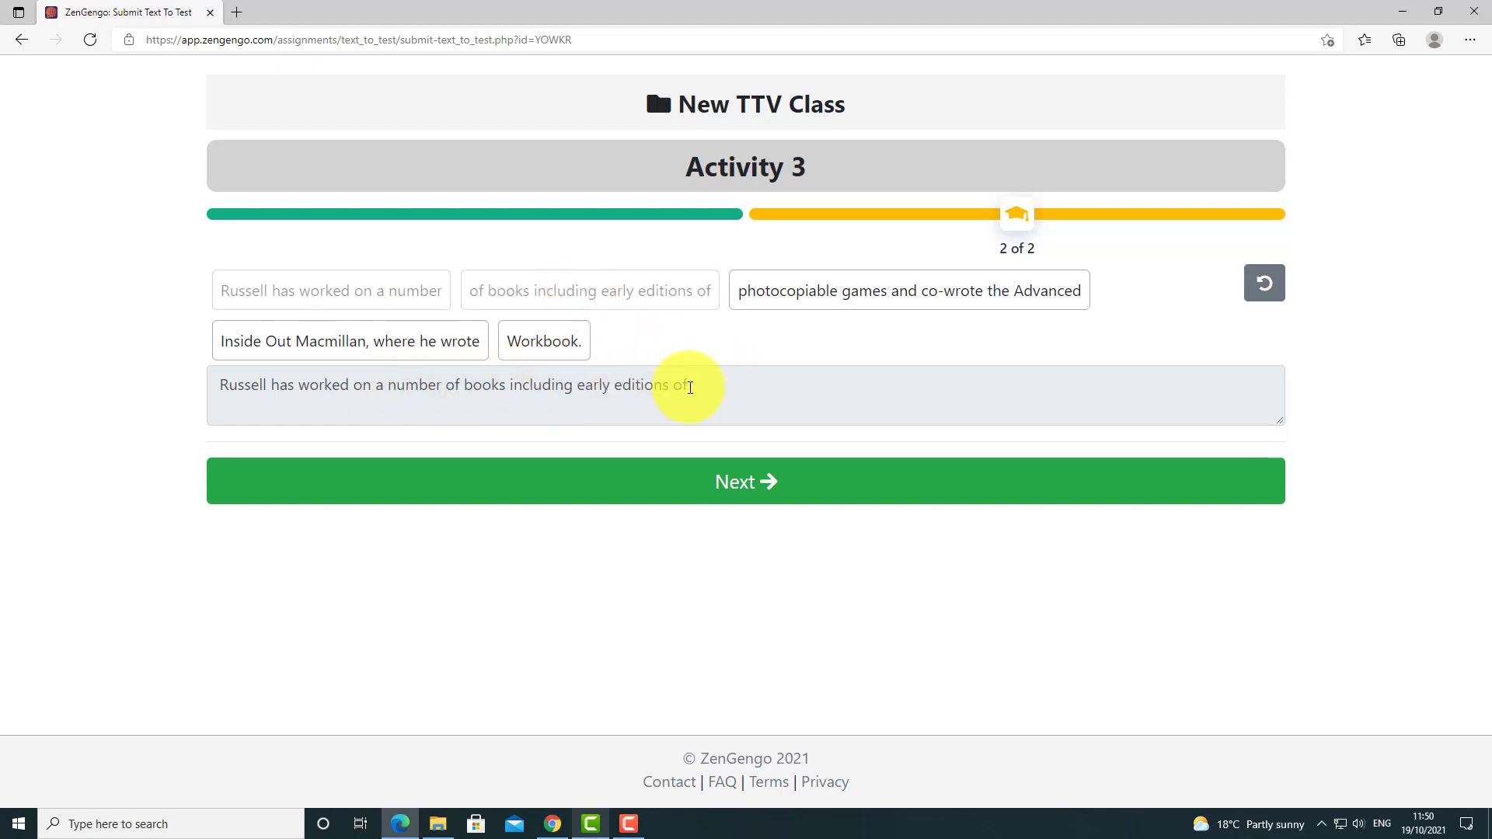
left_click(346, 353)
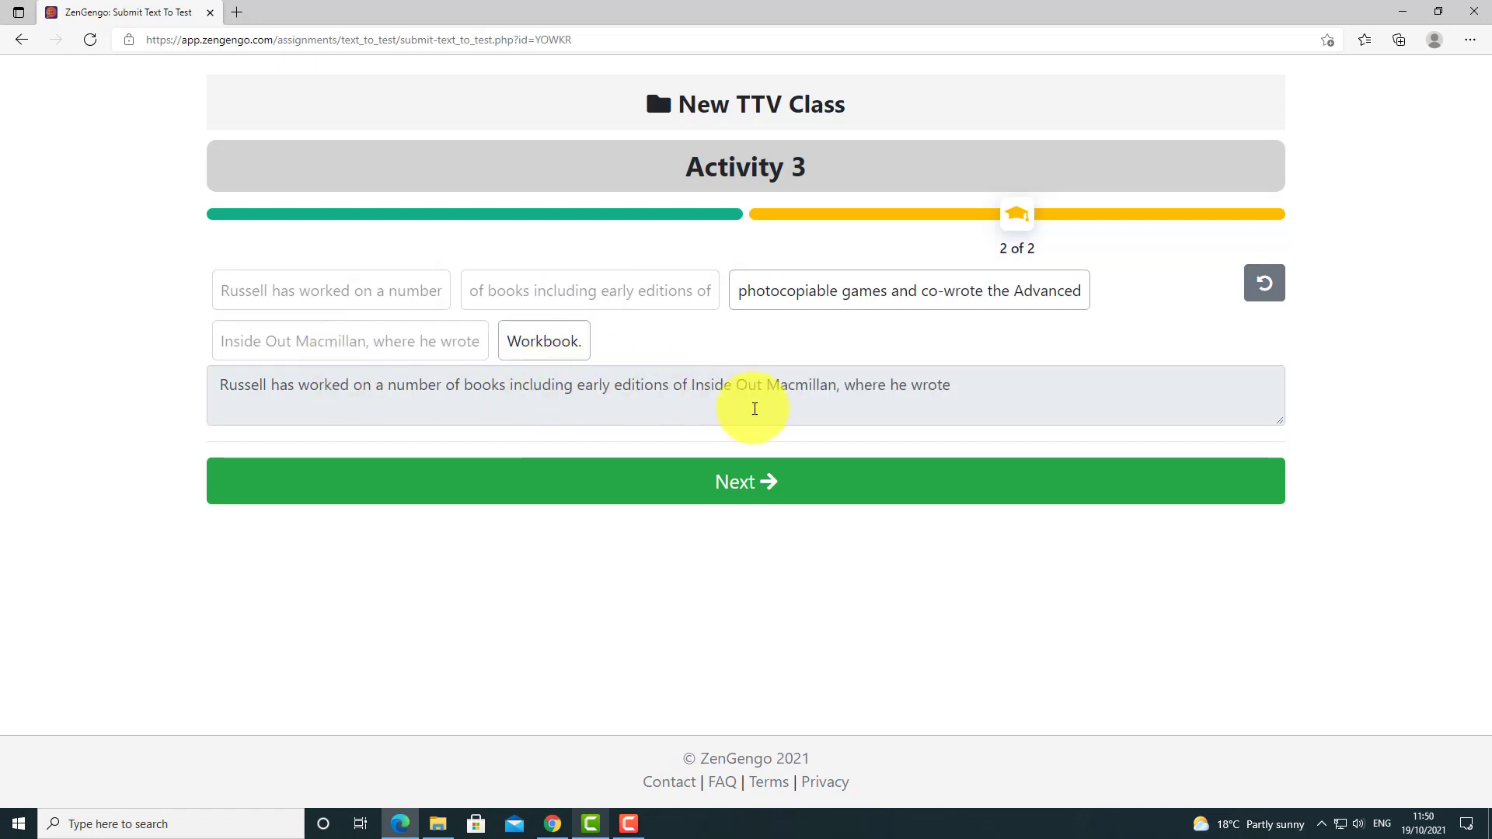
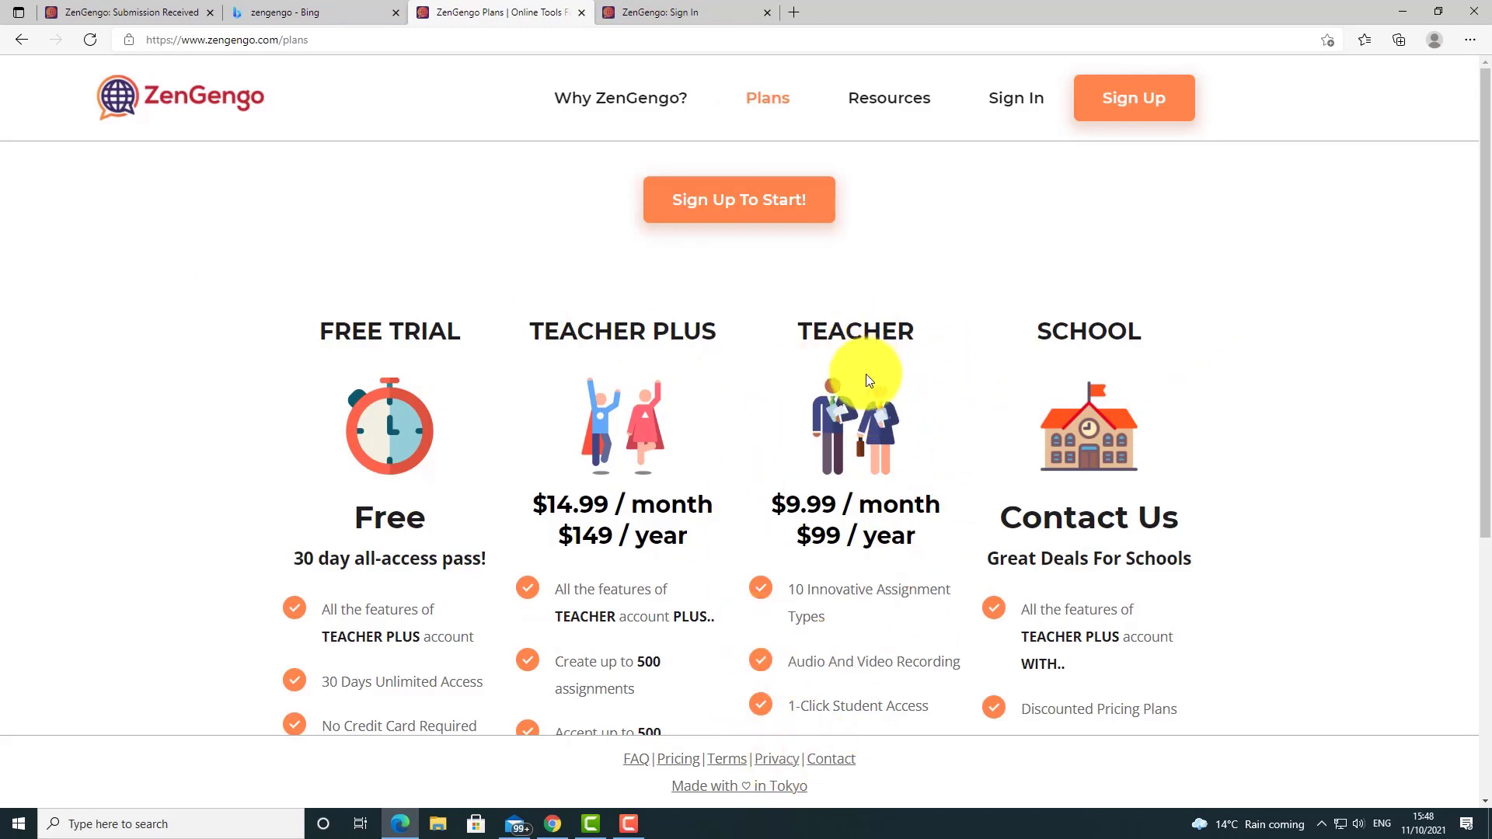
Step: Start a teacher sign-up, accept the terms and choose EU (Ireland) as storage region
left_click(1155, 103)
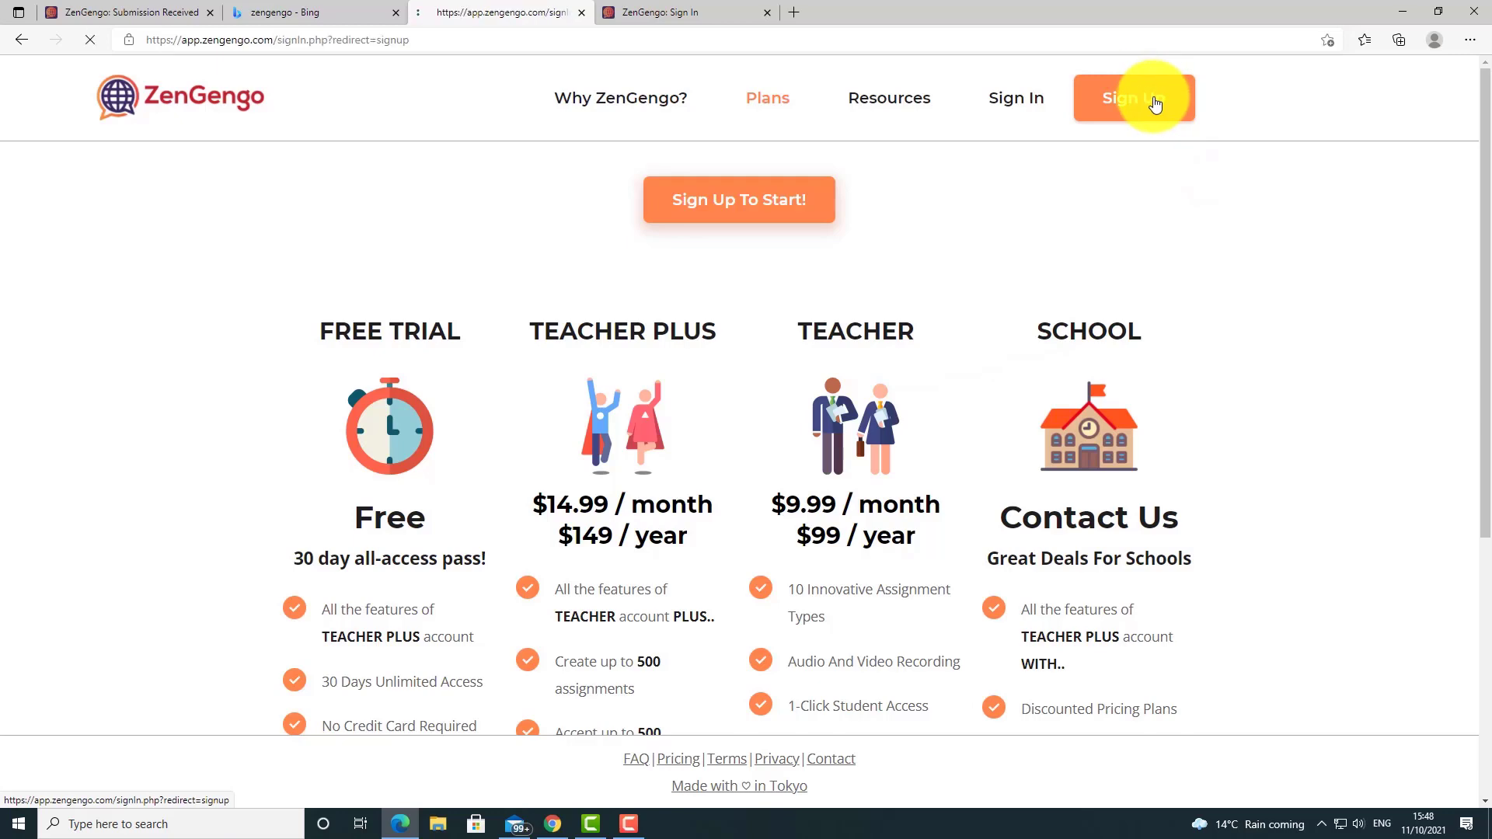
left_click(225, 394)
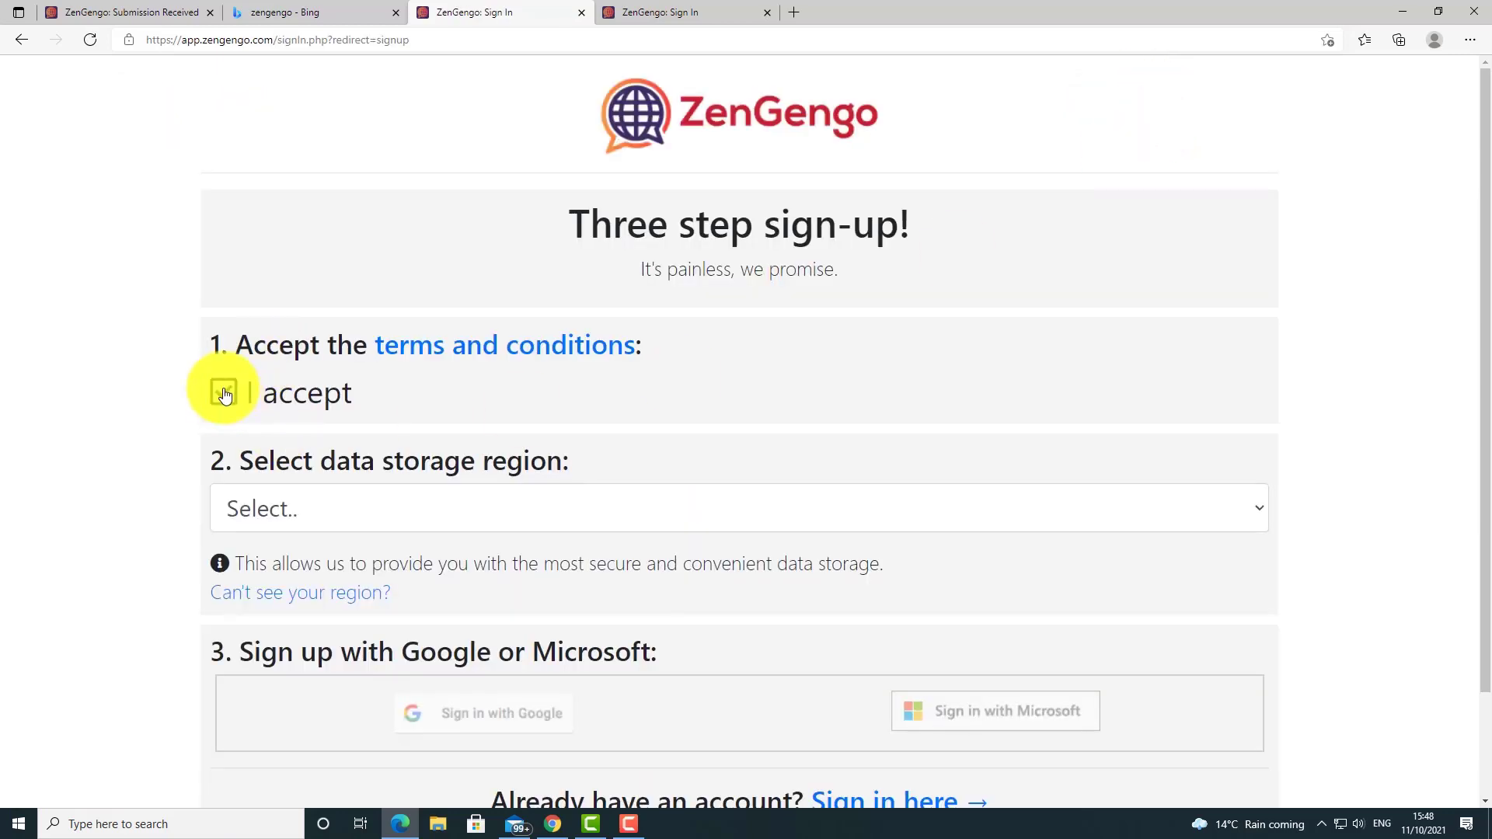
left_click(1259, 508)
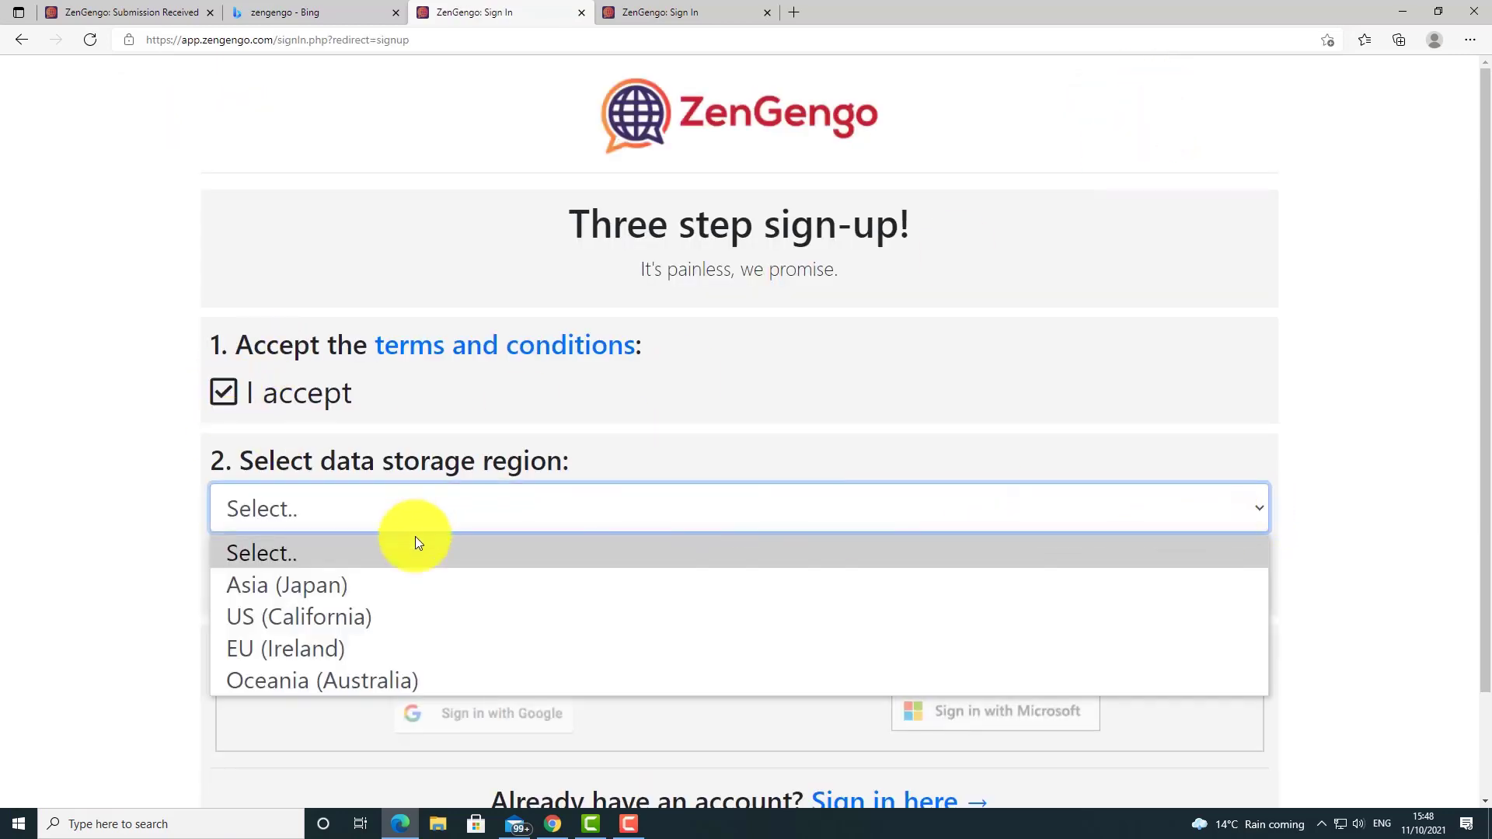
left_click(235, 648)
scroll(1485, 494, "down", 2)
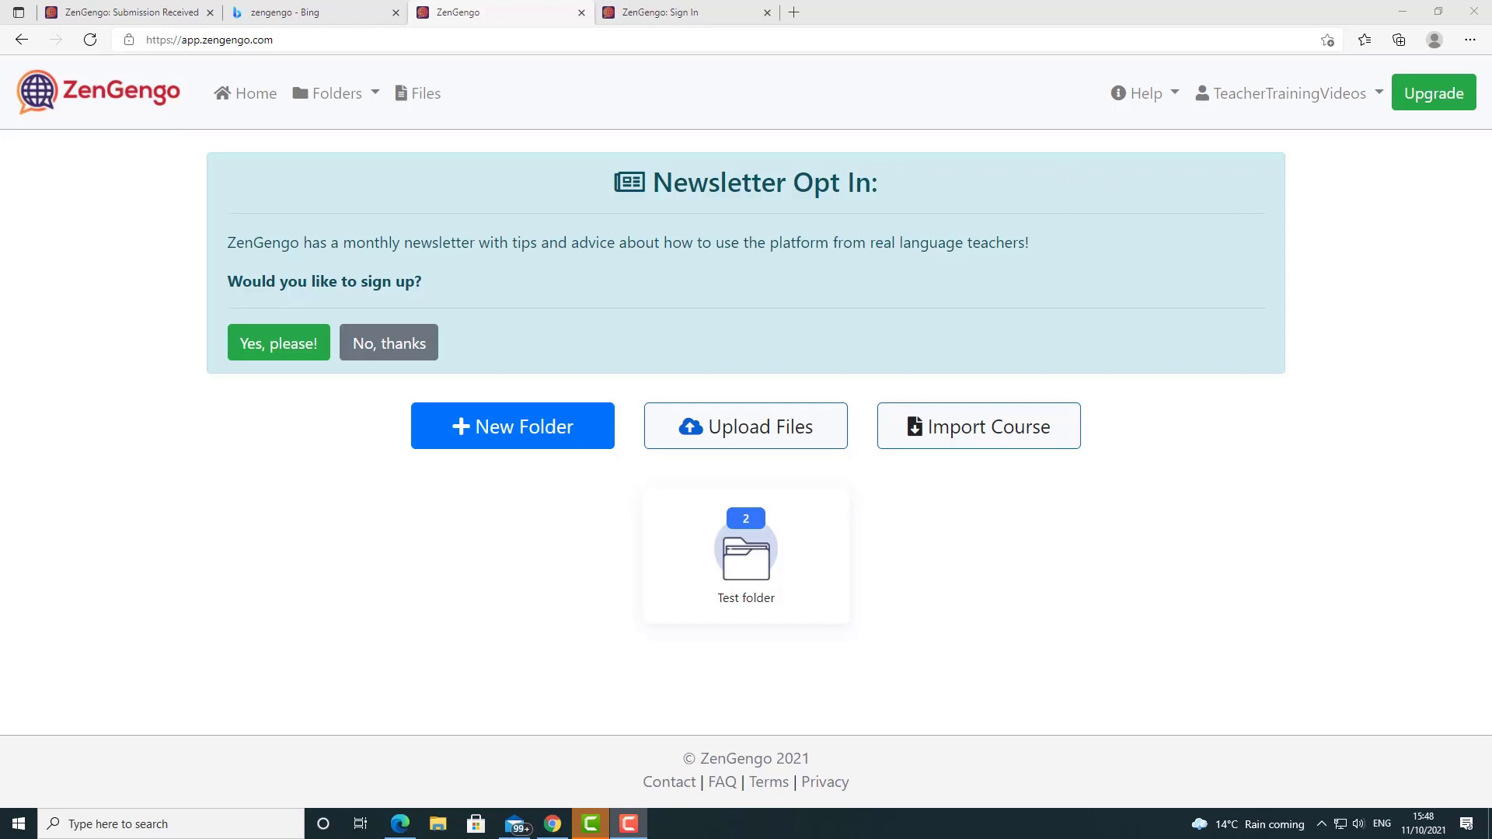
Step: On the Upgrade plan page, paste the coupon code into the coupon field and apply it
left_click(1432, 94)
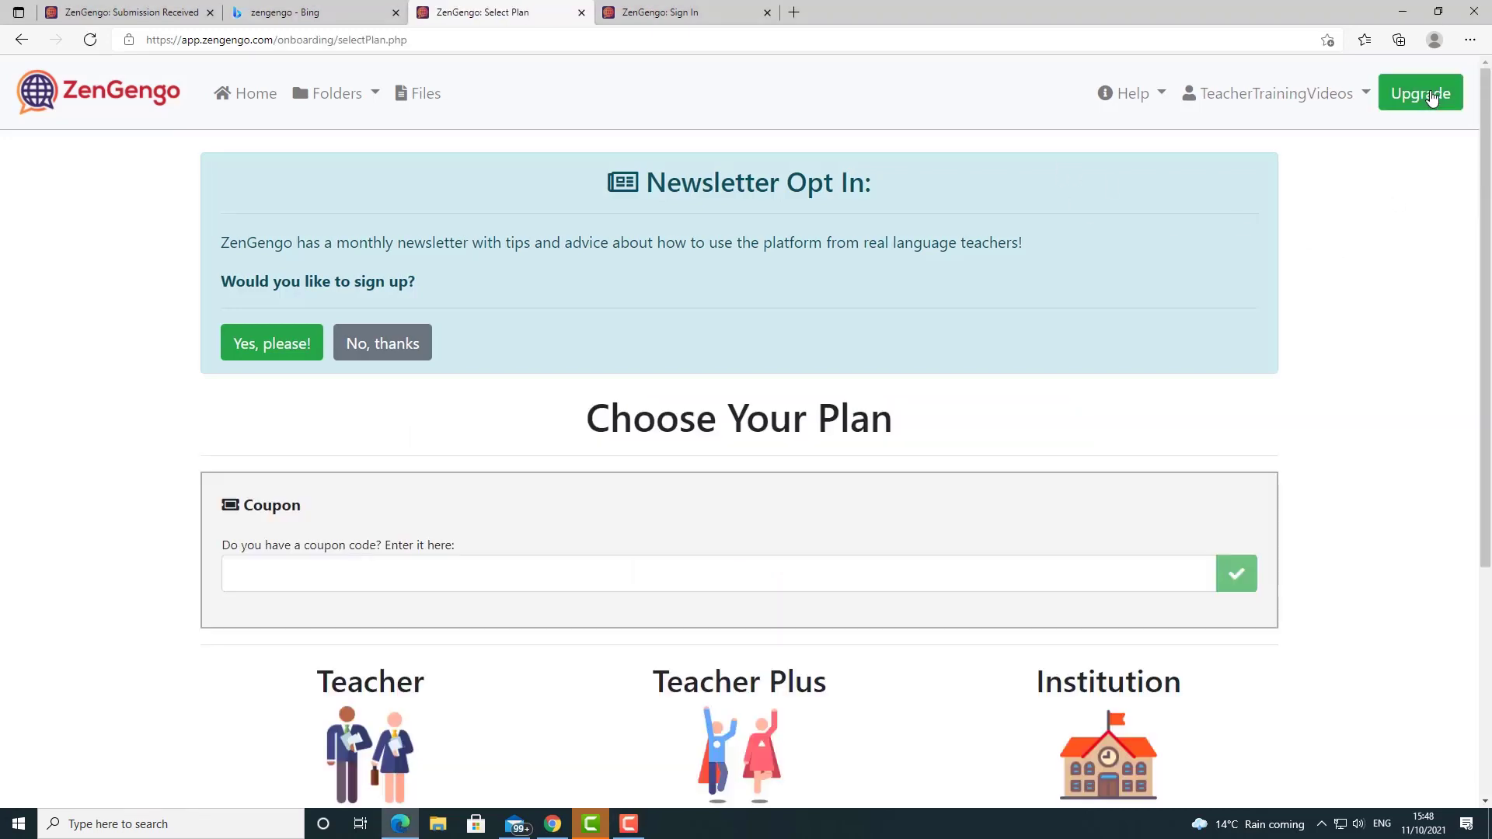
left_click(316, 572)
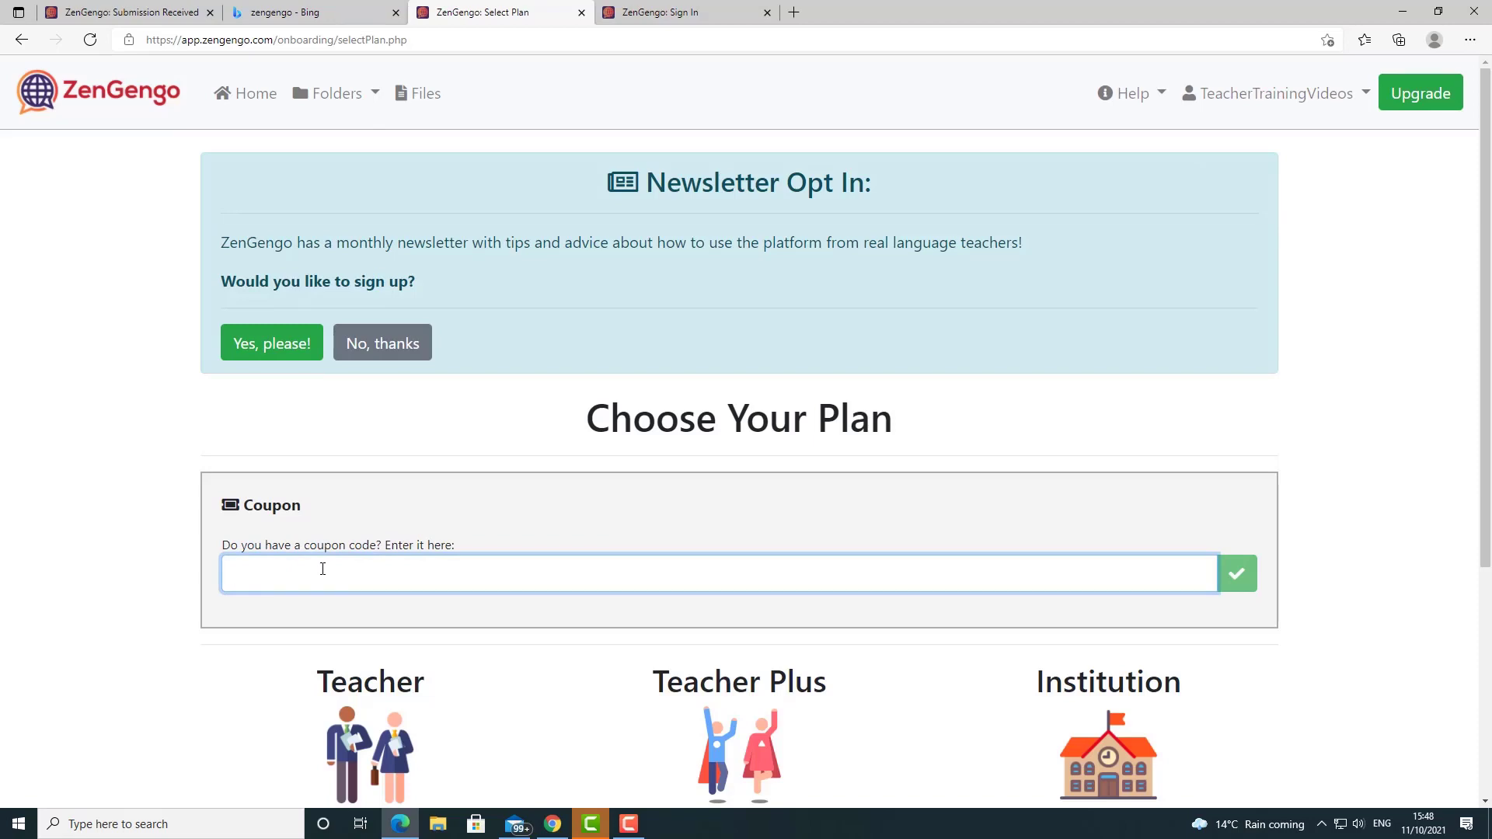
type("TTV-RUSSELL-2021")
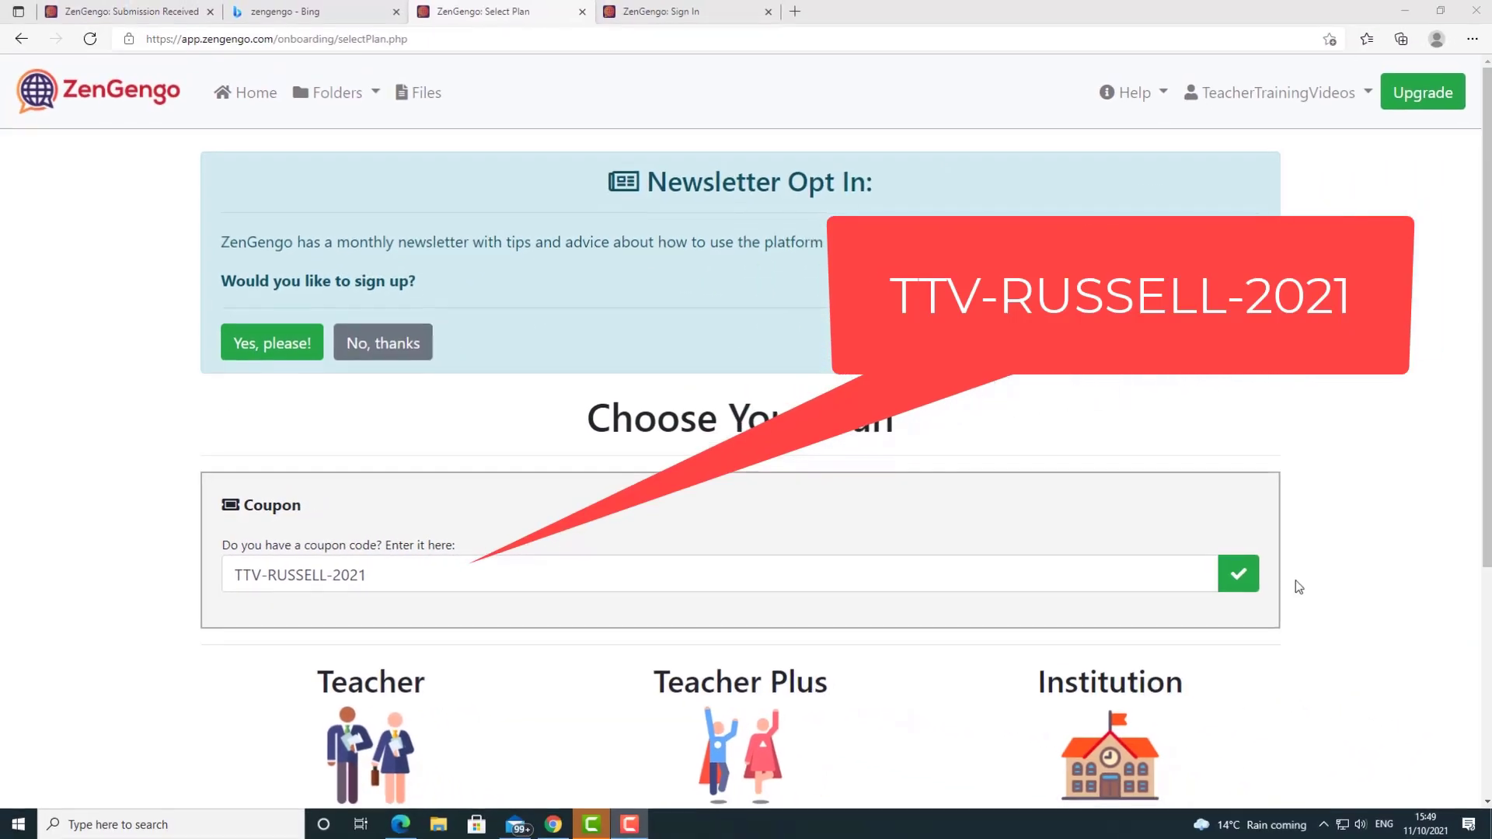
left_click(1243, 577)
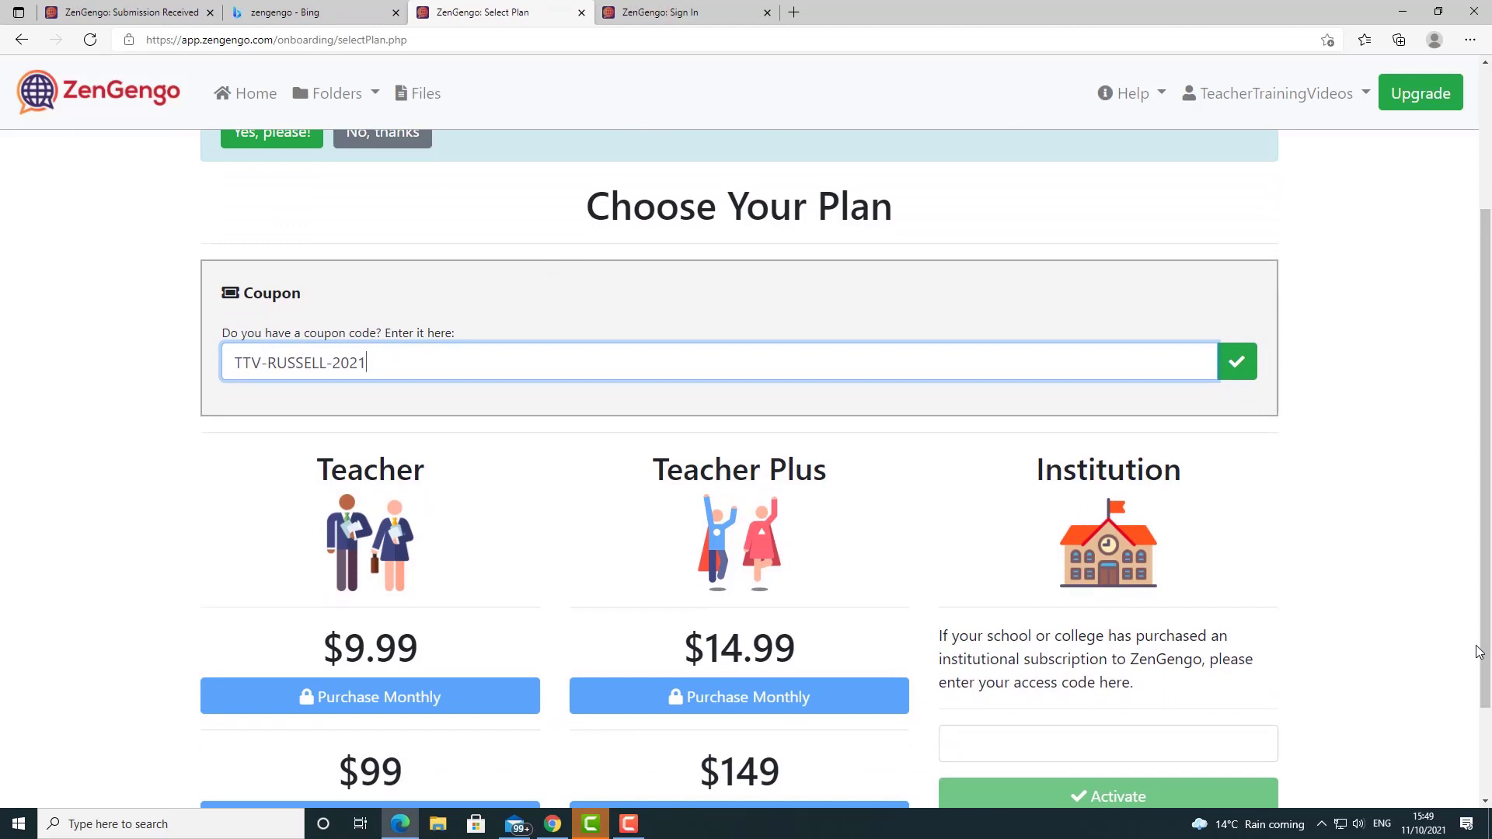
scroll(1252, 618, "down", 2)
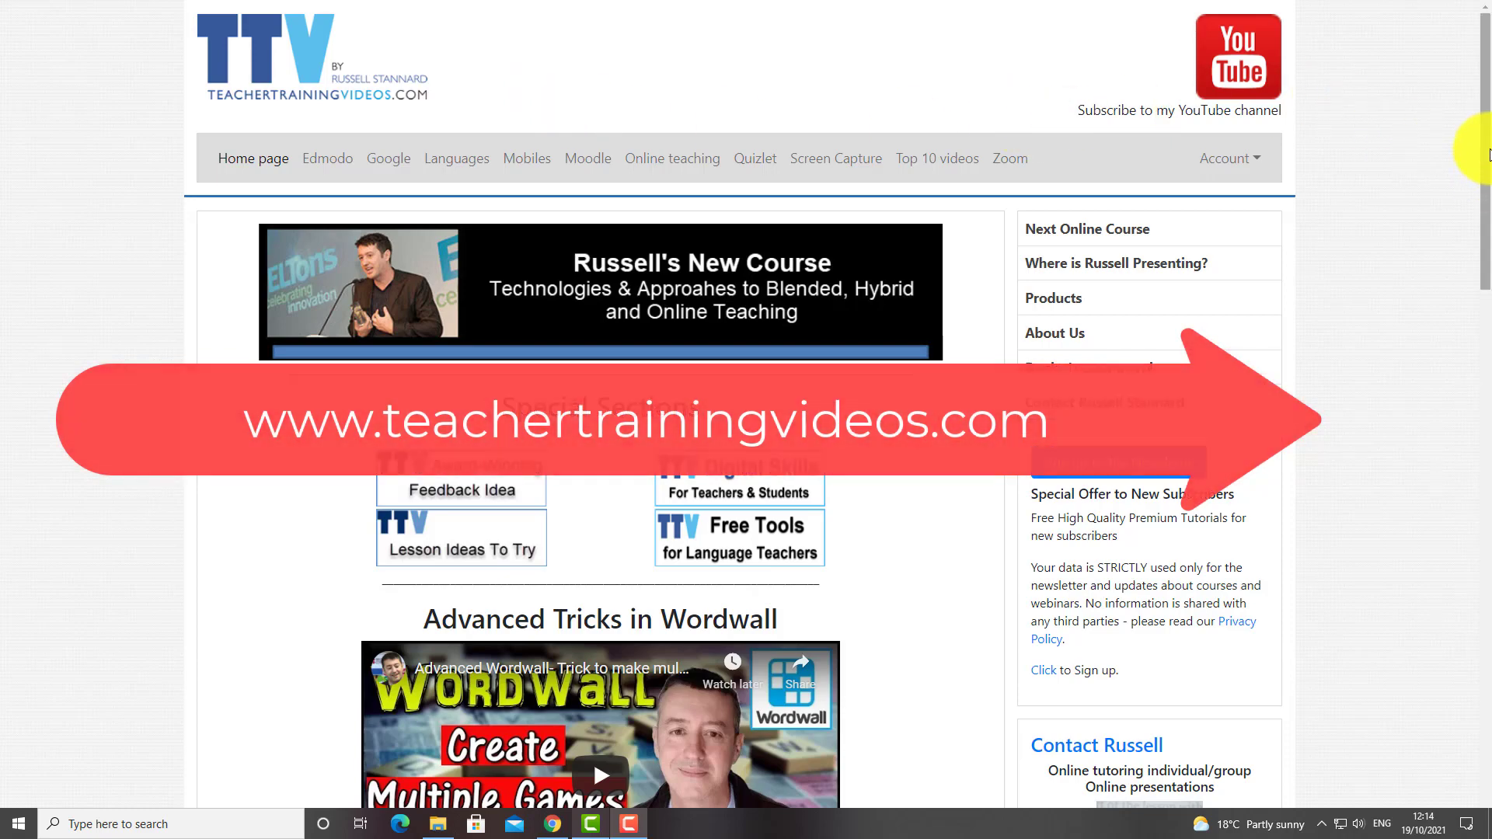
left_click_drag(1485, 150, 1488, 50)
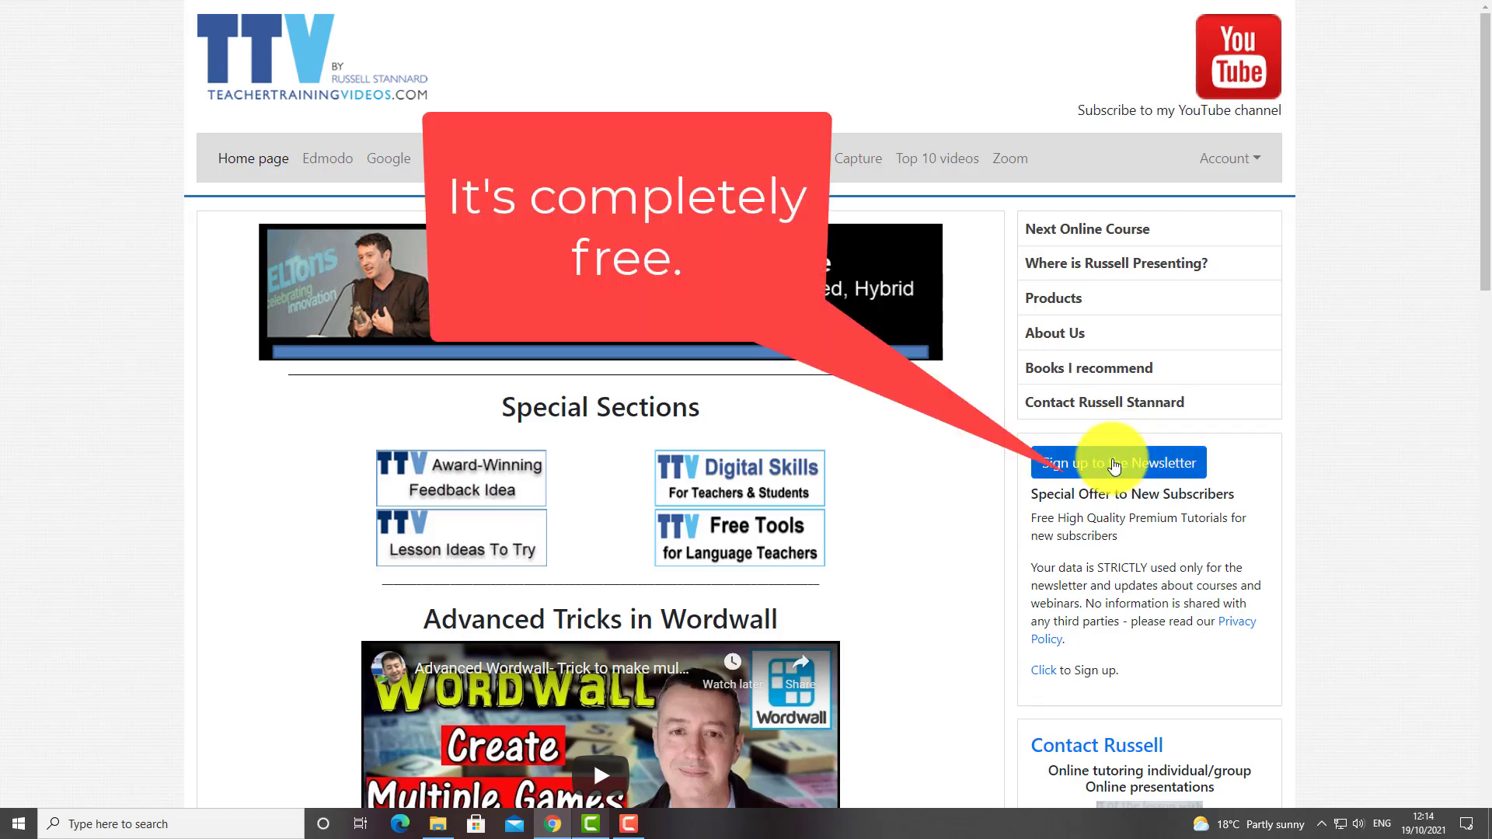
left_click_drag(1469, 267, 1458, 357)
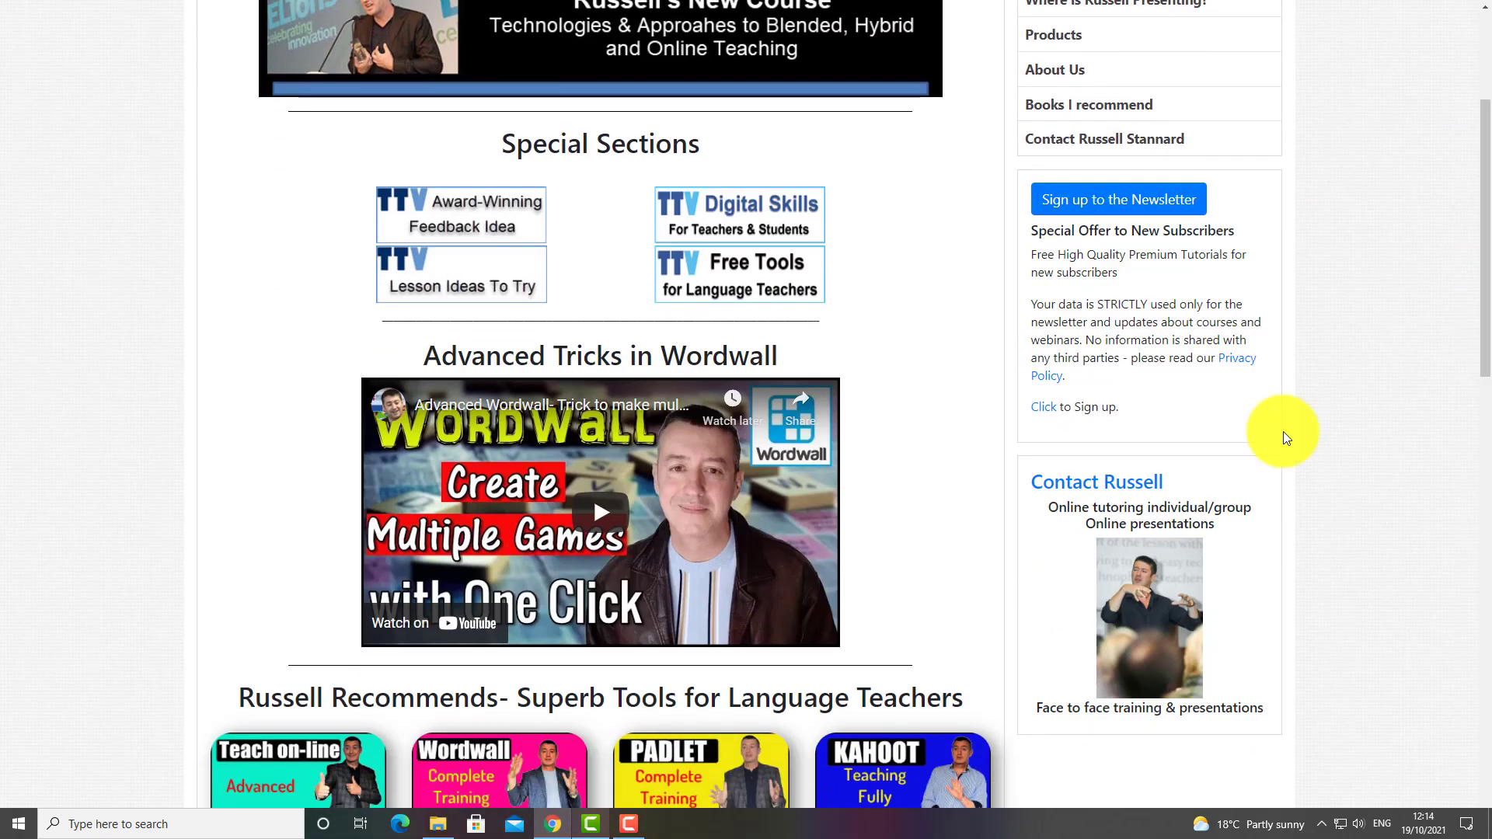
scroll(1466, 280, "up", 4)
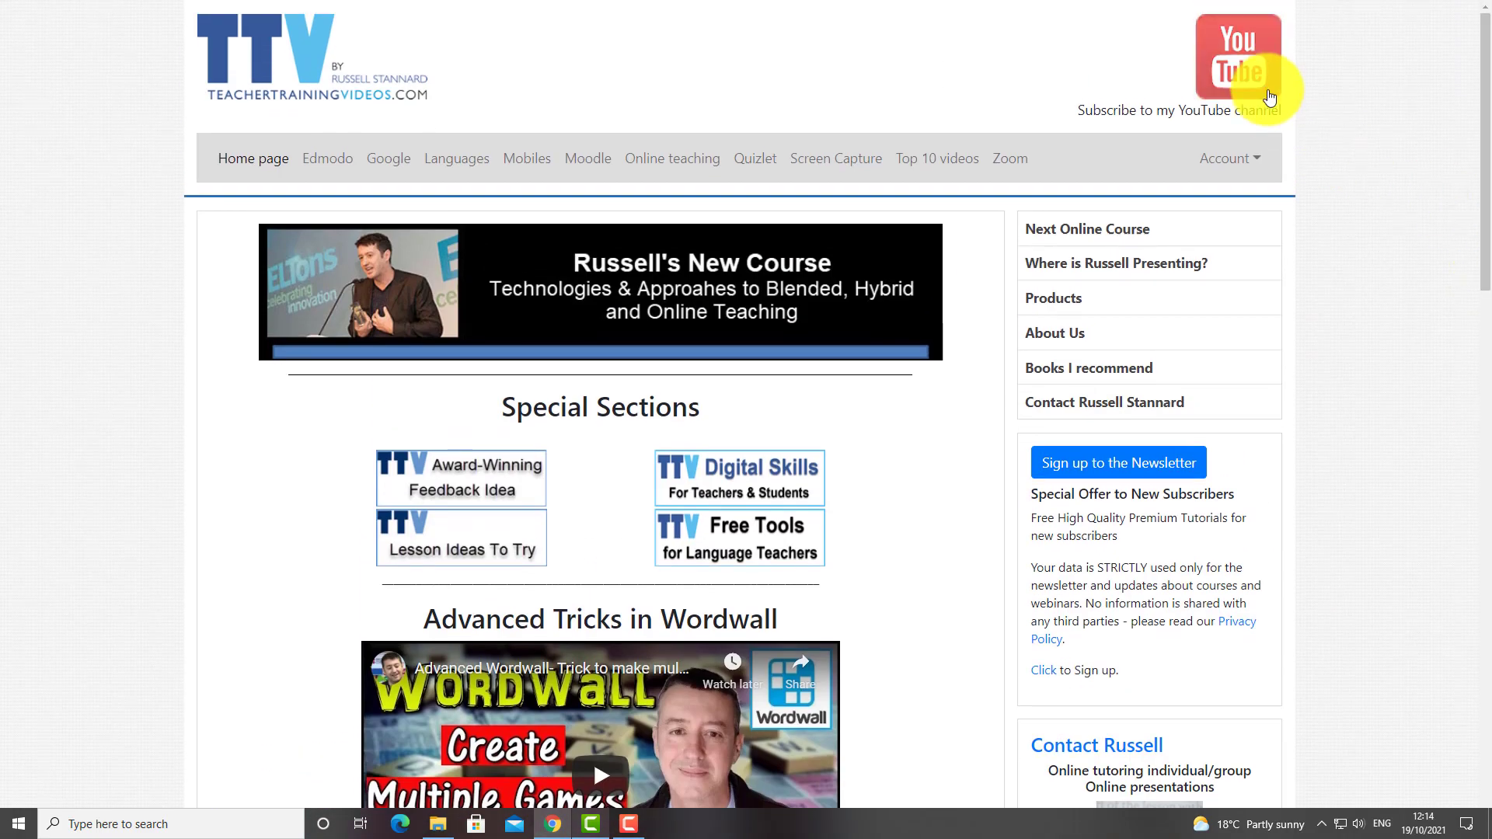